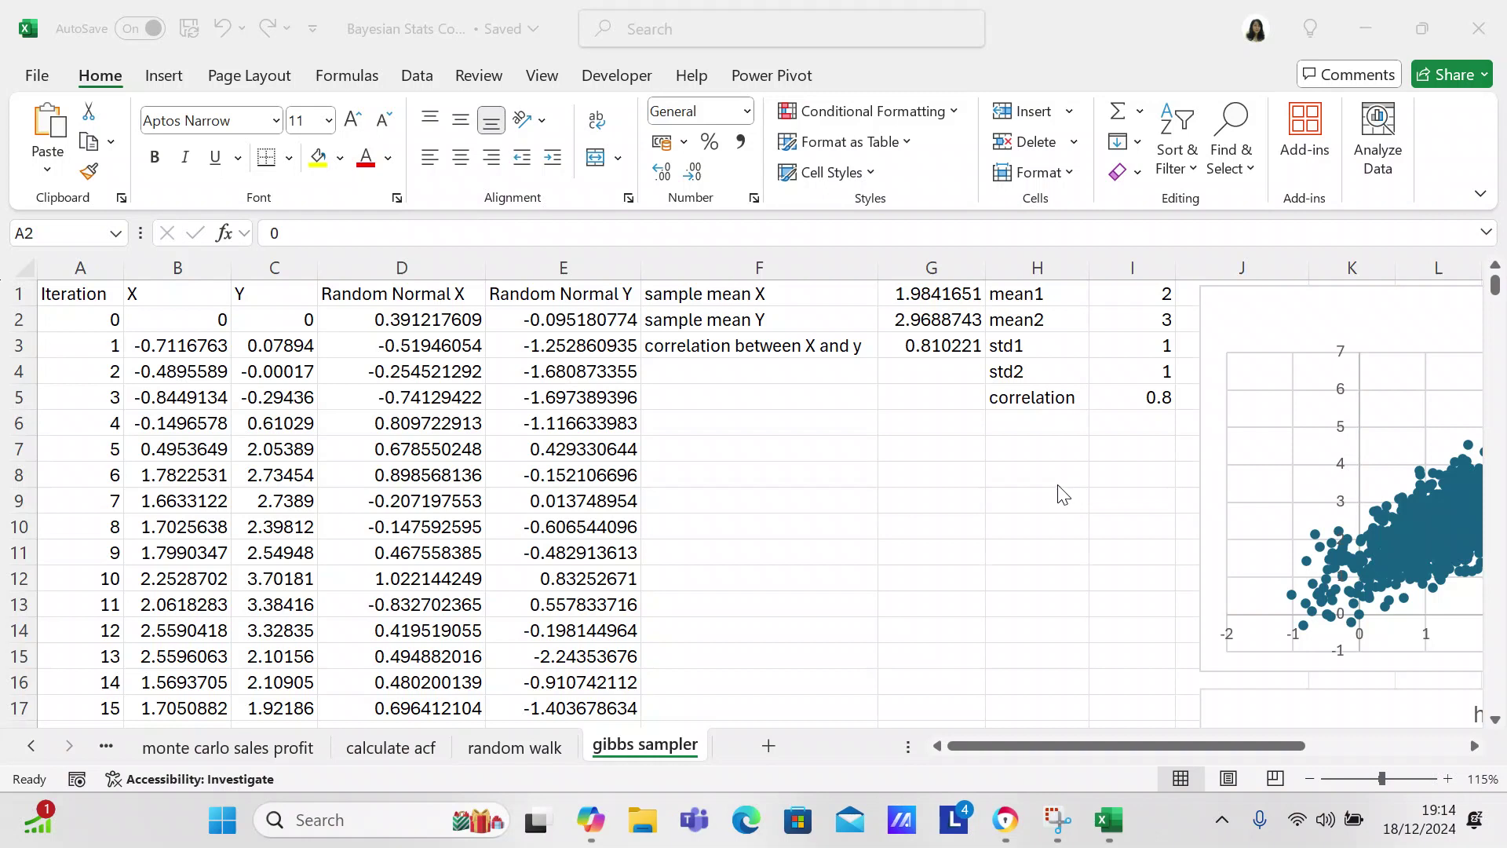
# Review the Iteration, X, Y, Random Normal X and Random Normal Y column headers of the Gibbs sampler table
pyautogui.click(82, 307)
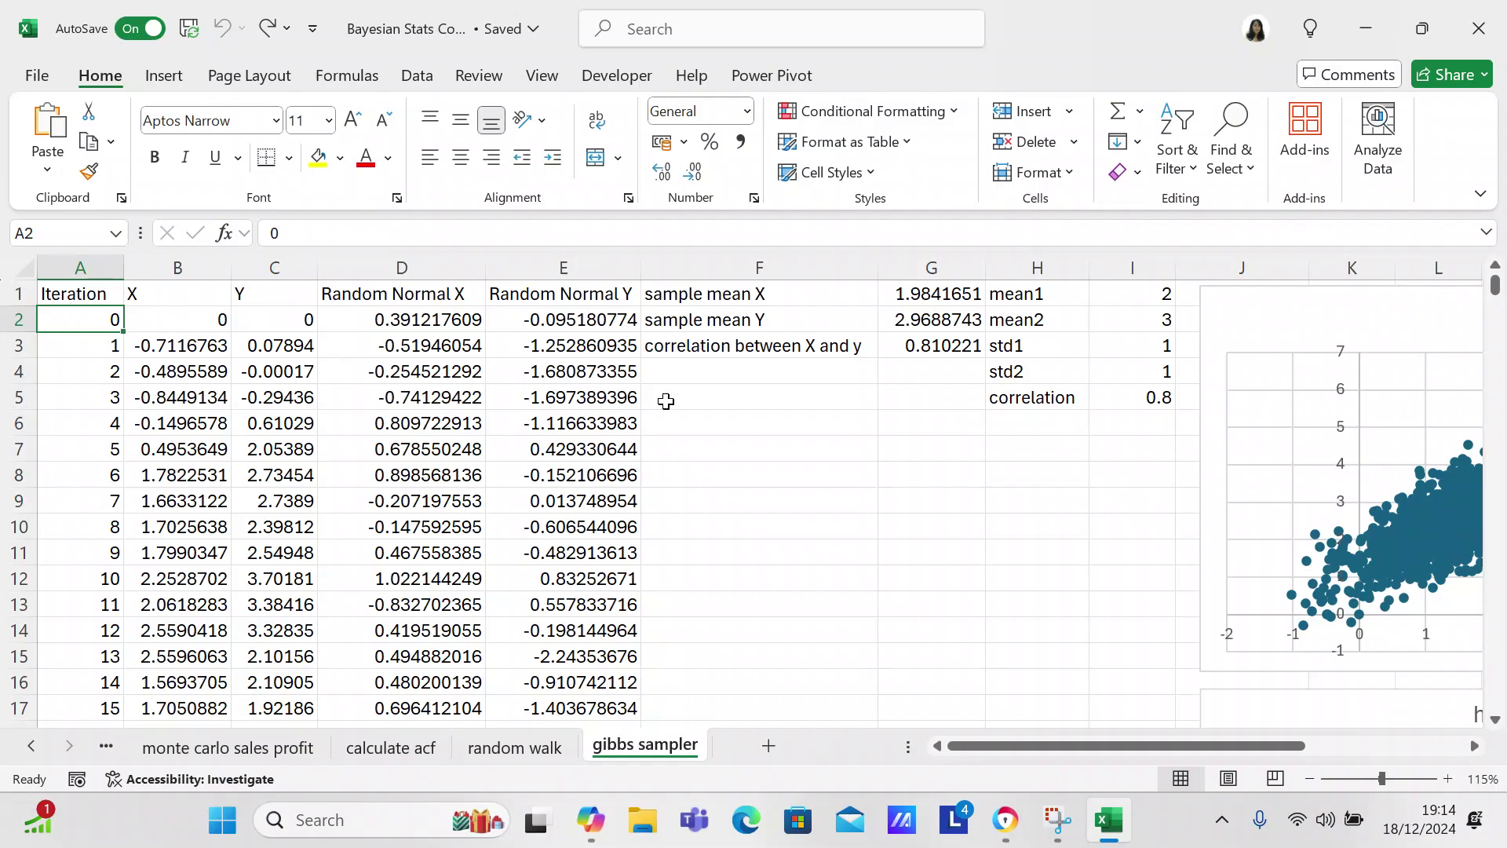
pyautogui.moveTo(1495, 284); pyautogui.dragTo(1504, 166)
pyautogui.click(204, 300)
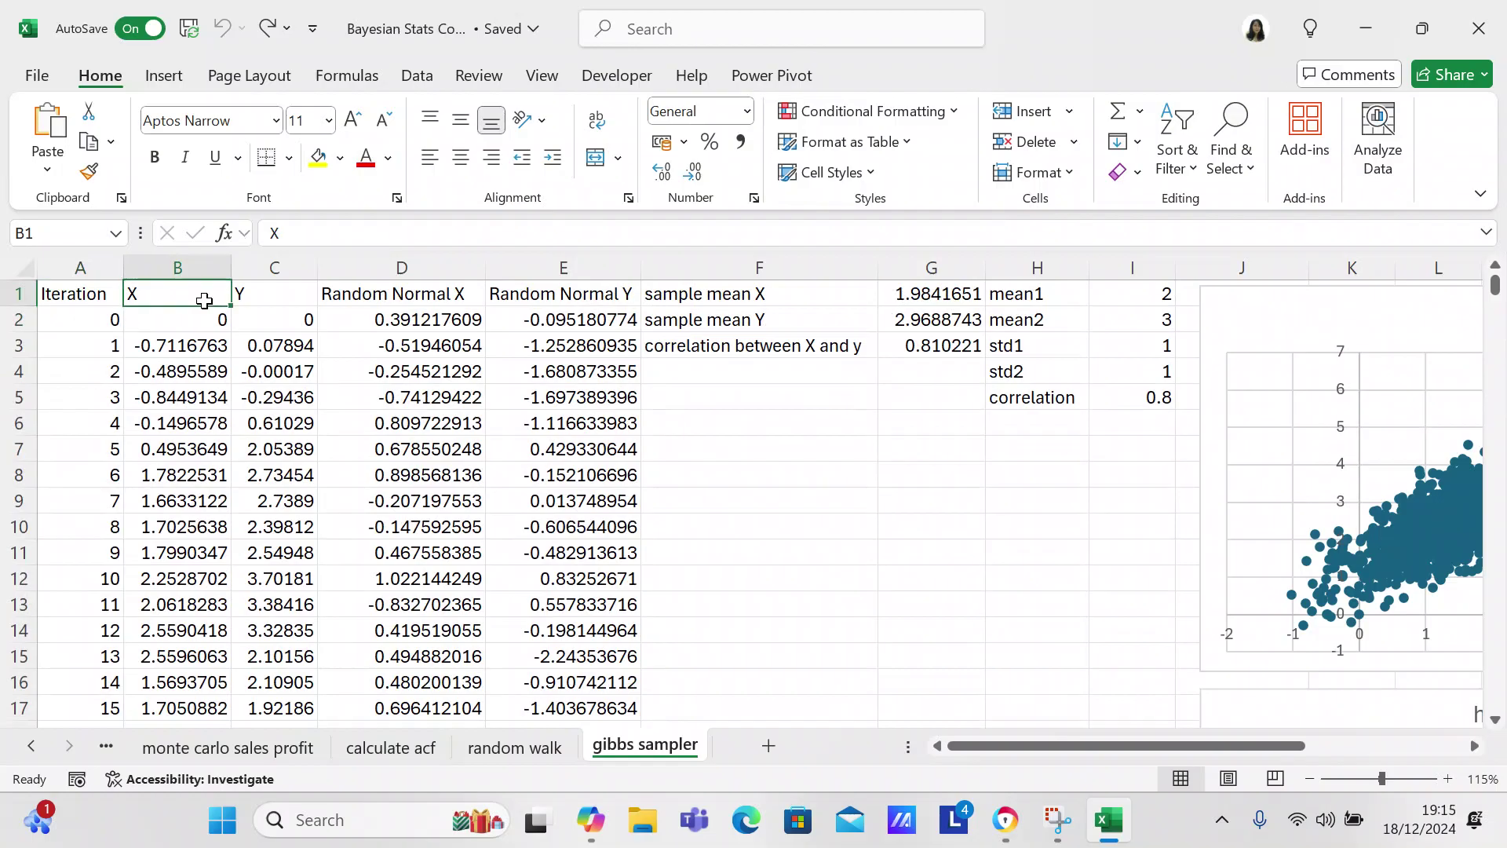
pyautogui.click(253, 298)
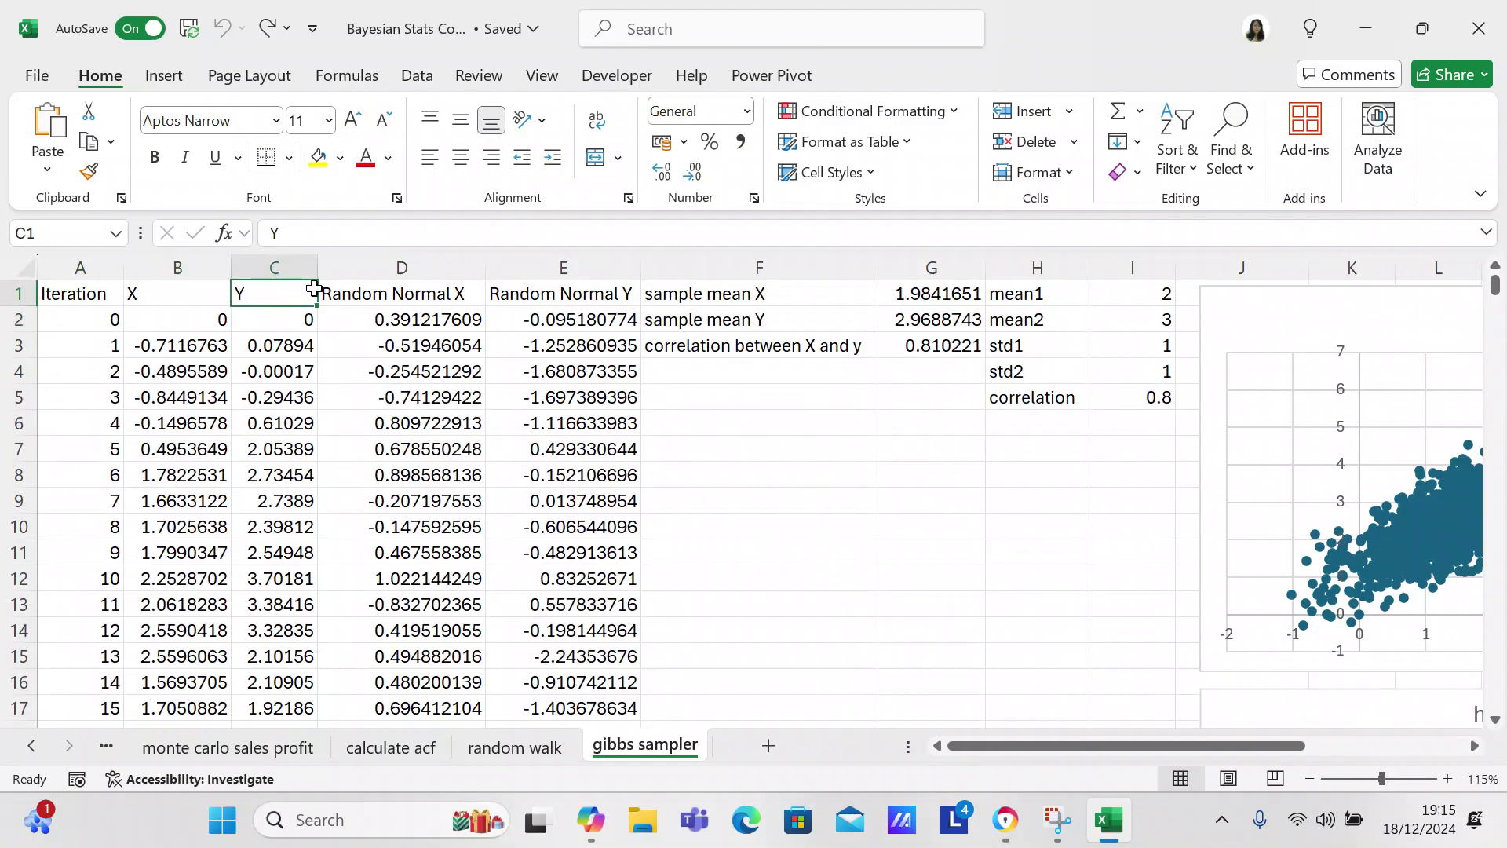
pyautogui.click(350, 291)
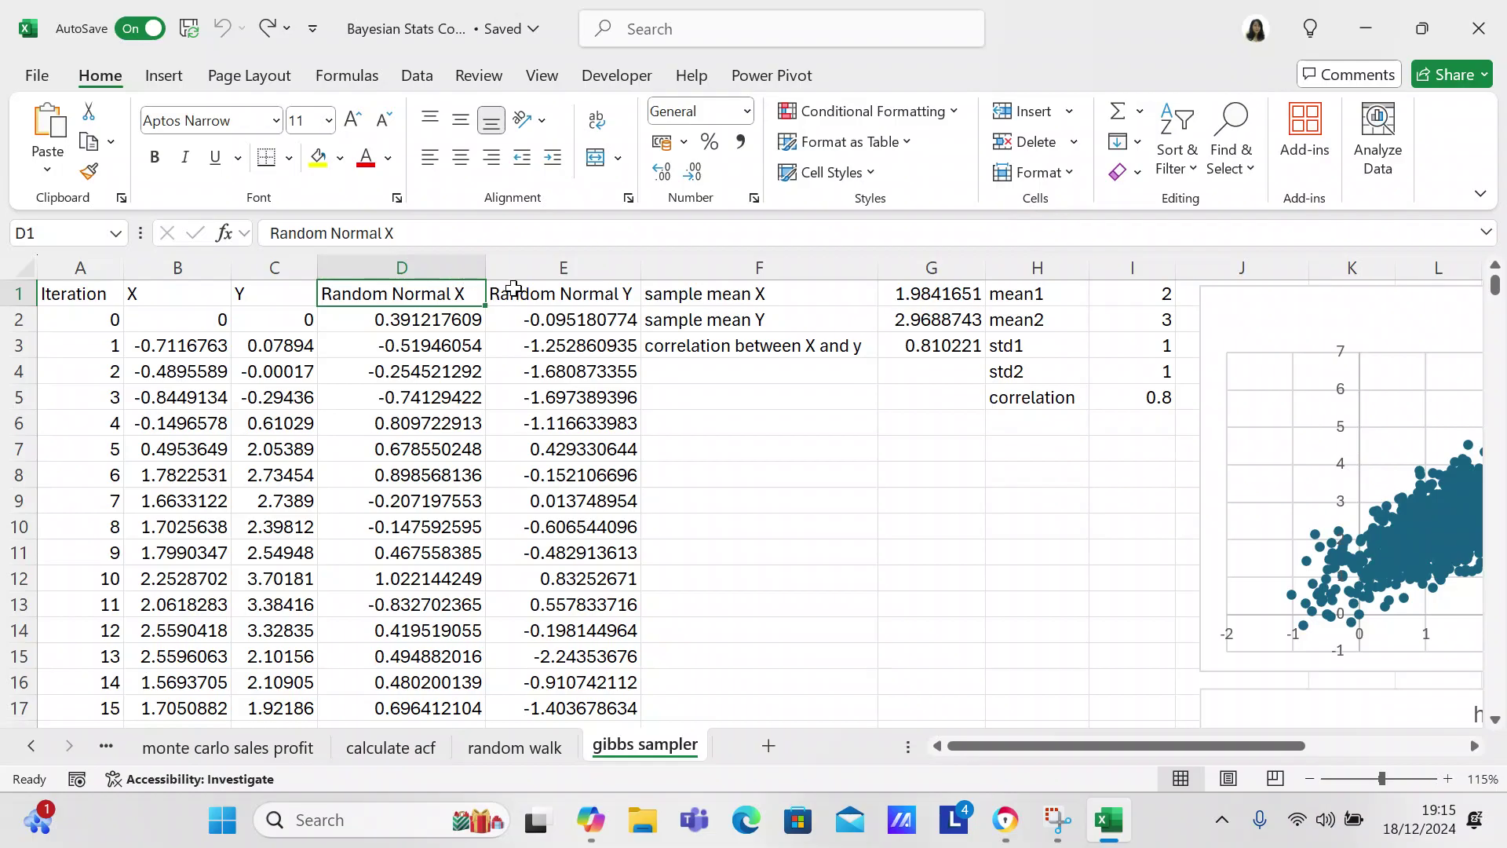
pyautogui.click(513, 289)
pyautogui.moveTo(488, 291); pyautogui.dragTo(158, 293)
# Inspect the starting X and Y values, the first X sampling formula, and the random normal formulas in D2 and E2
pyautogui.click(161, 319)
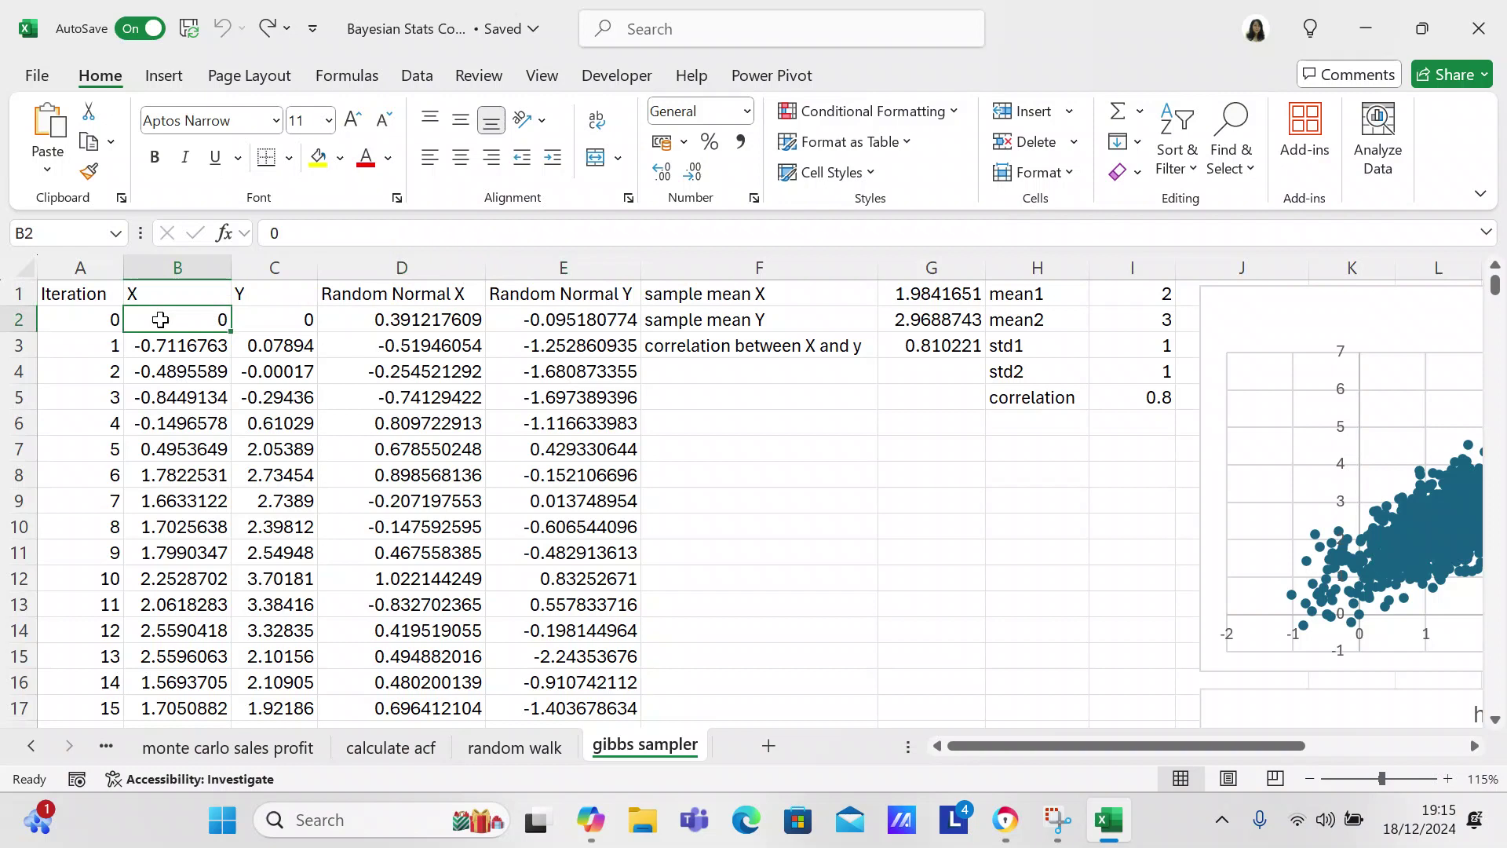
pyautogui.click(269, 321)
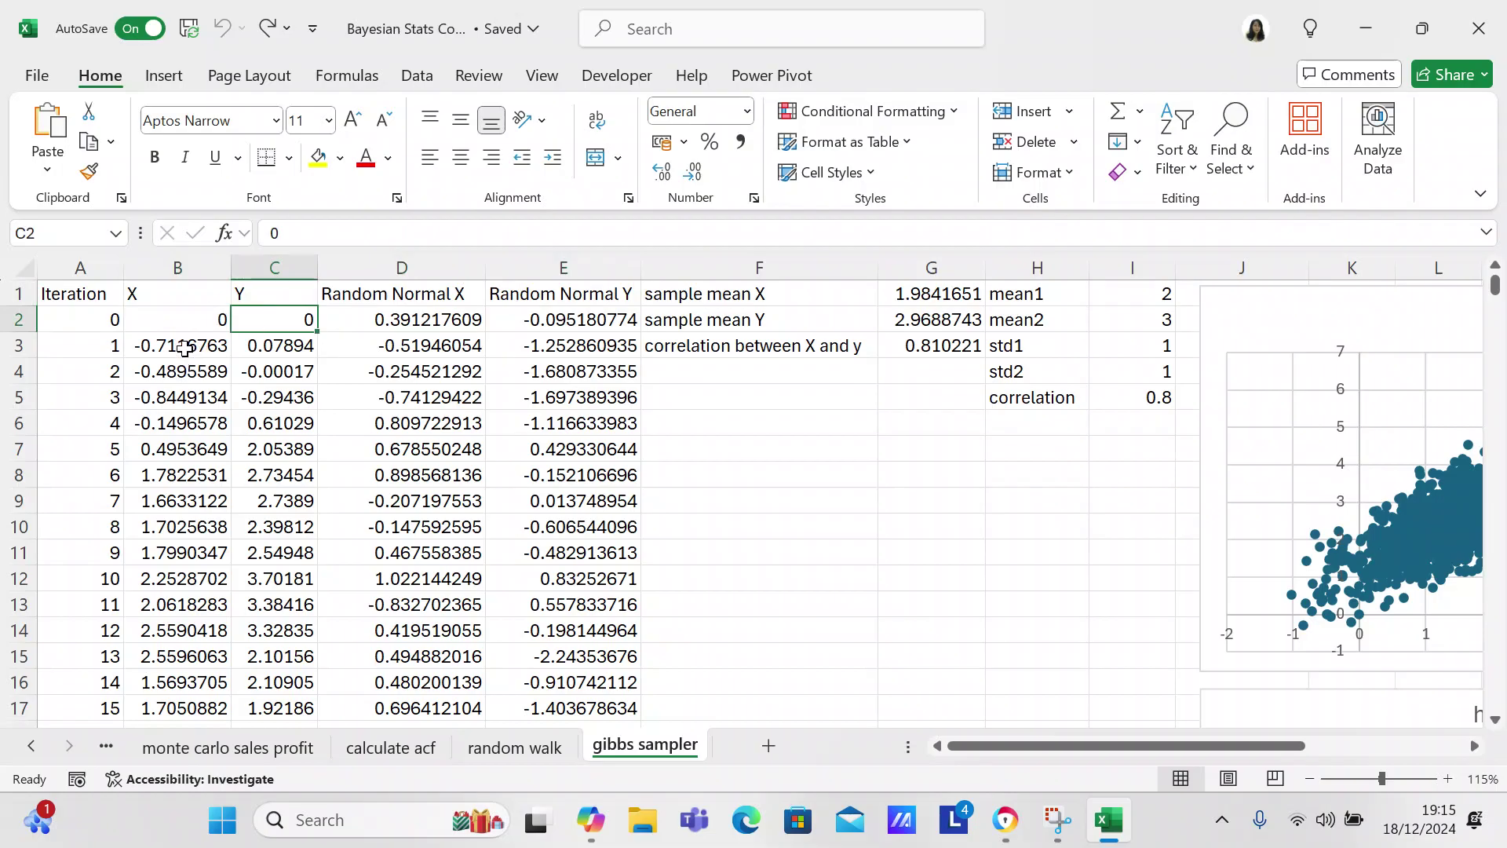
pyautogui.click(220, 345)
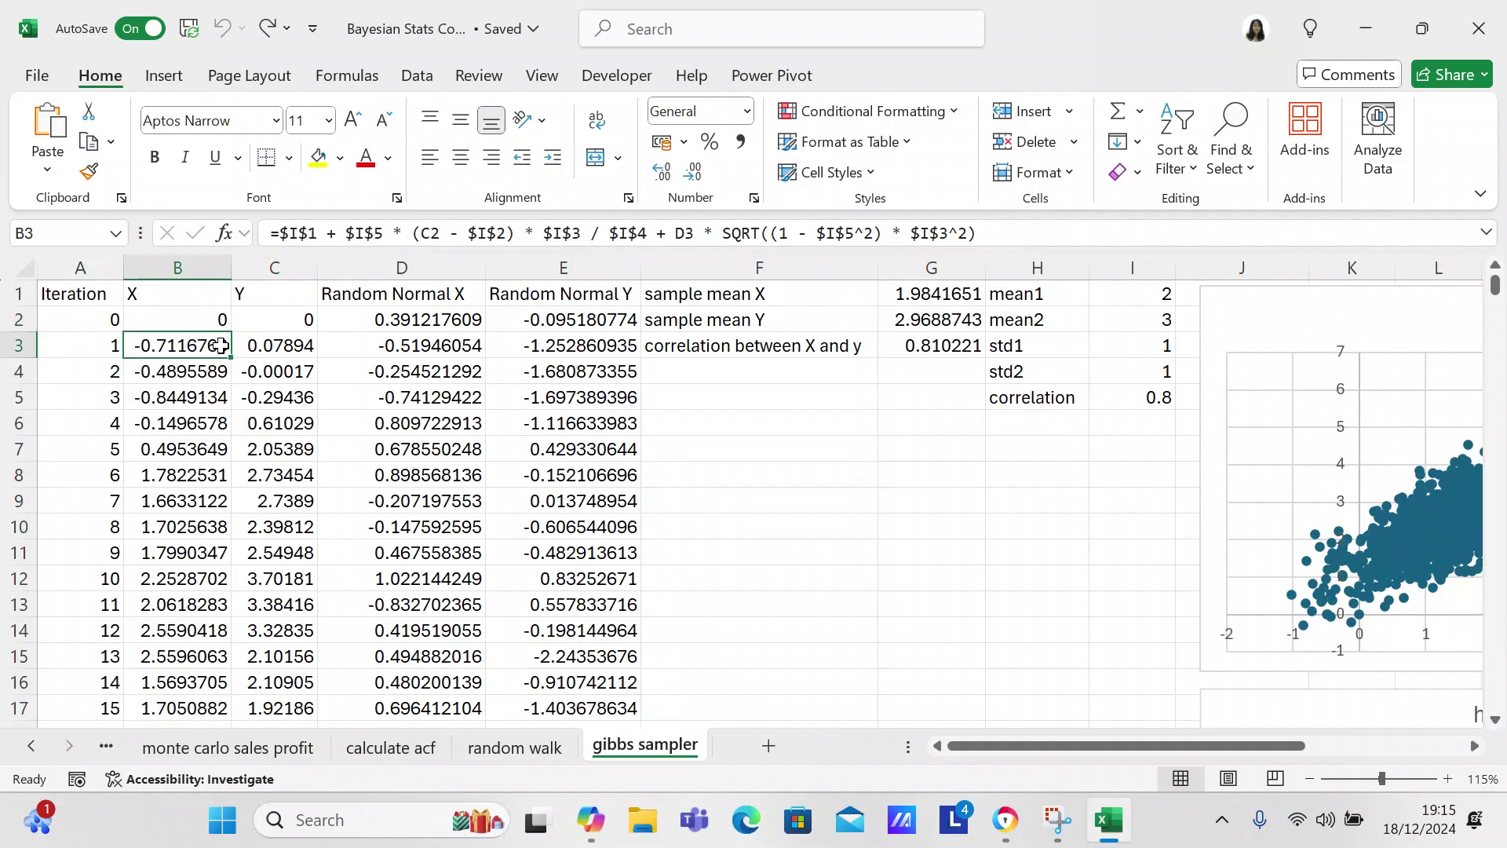
pyautogui.click(392, 310)
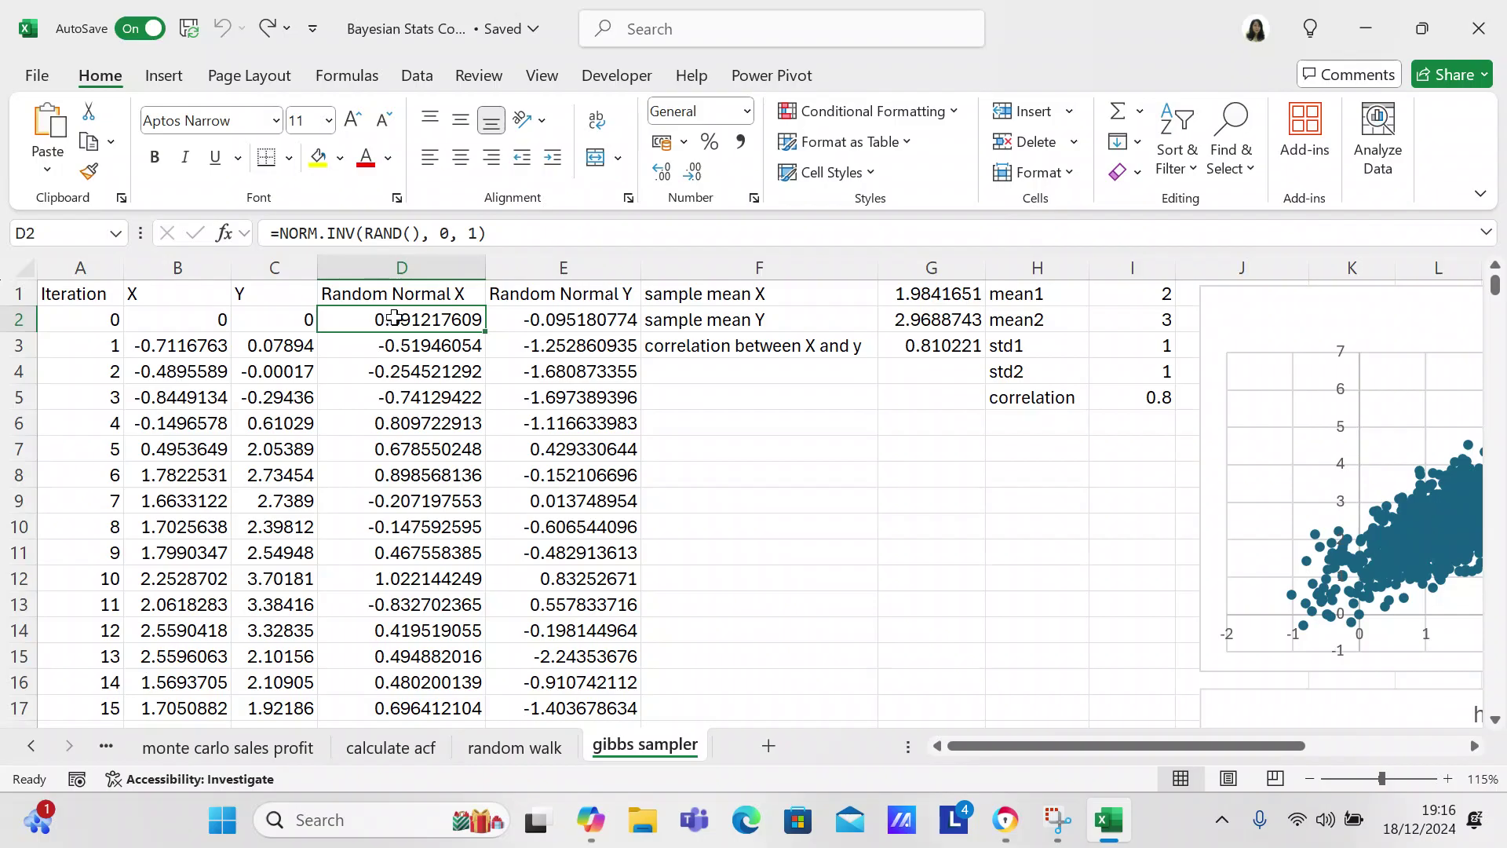
pyautogui.click(589, 320)
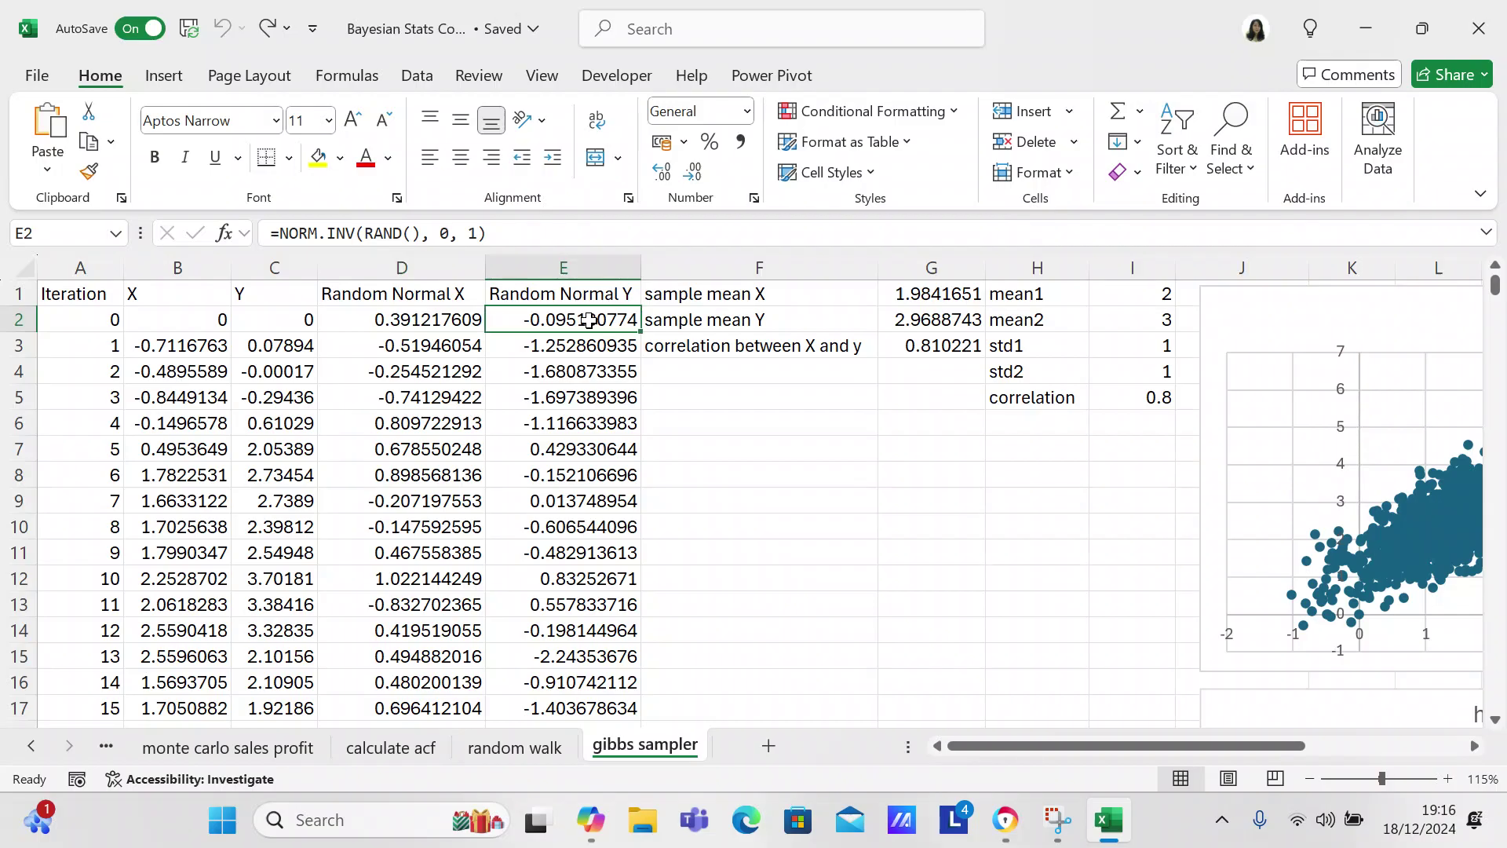
pyautogui.click(195, 318)
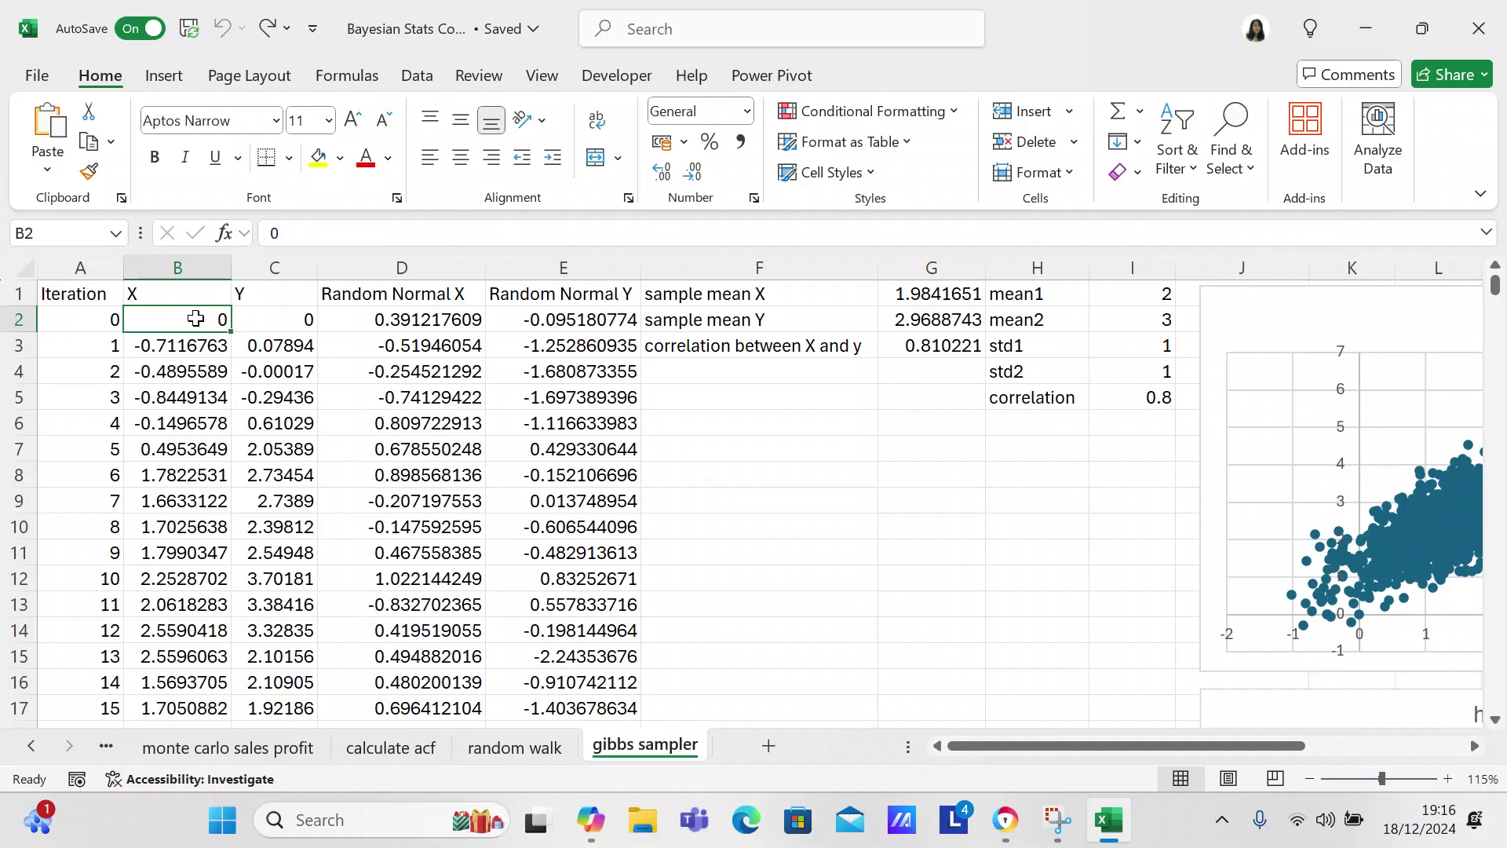
# Compare the conditional sampling formulas for X in B3 and Y in C3
pyautogui.click(195, 345)
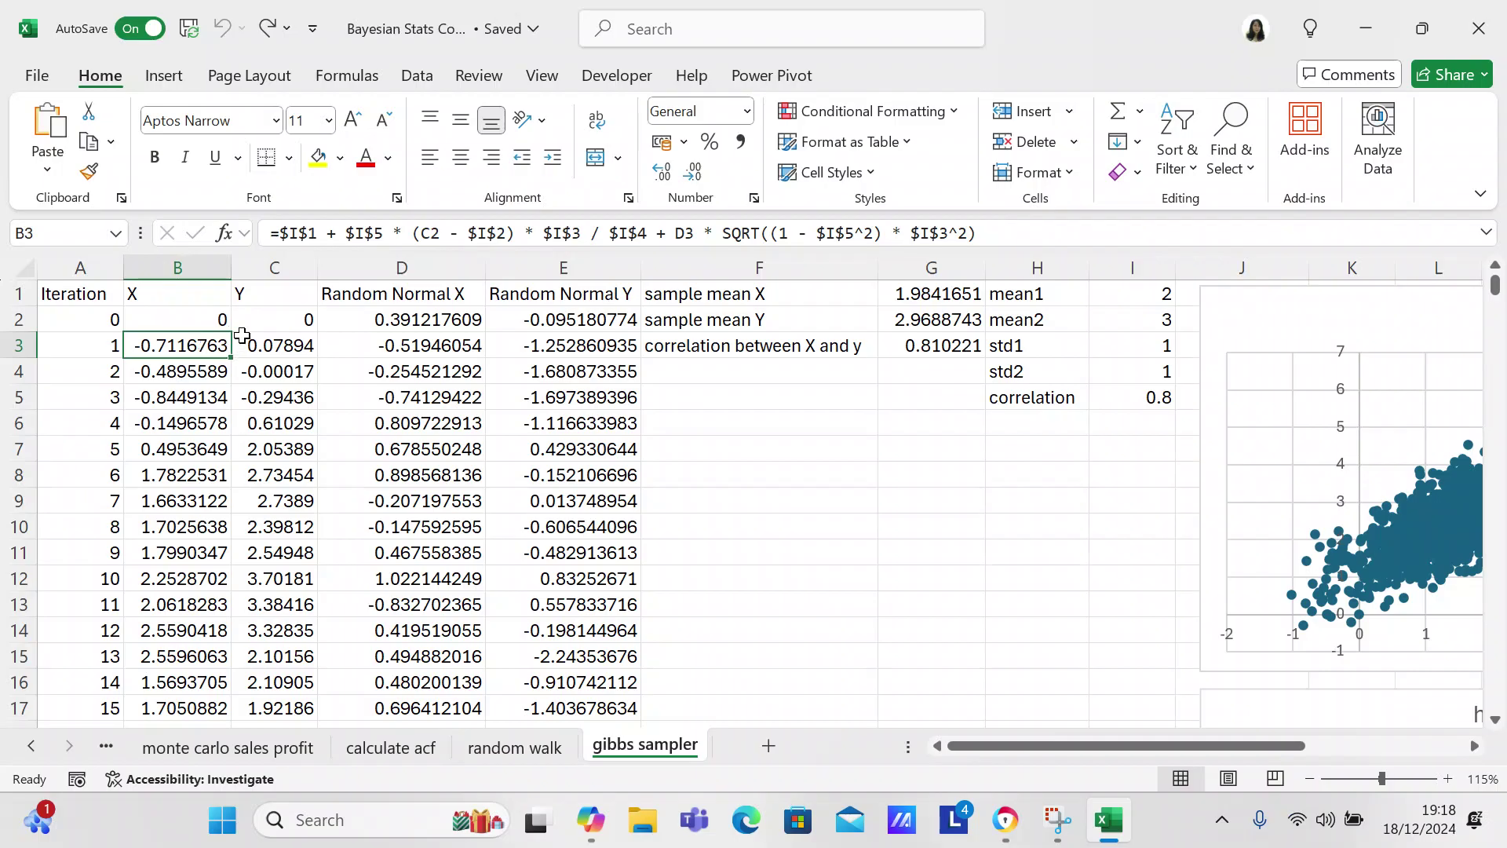
pyautogui.click(252, 343)
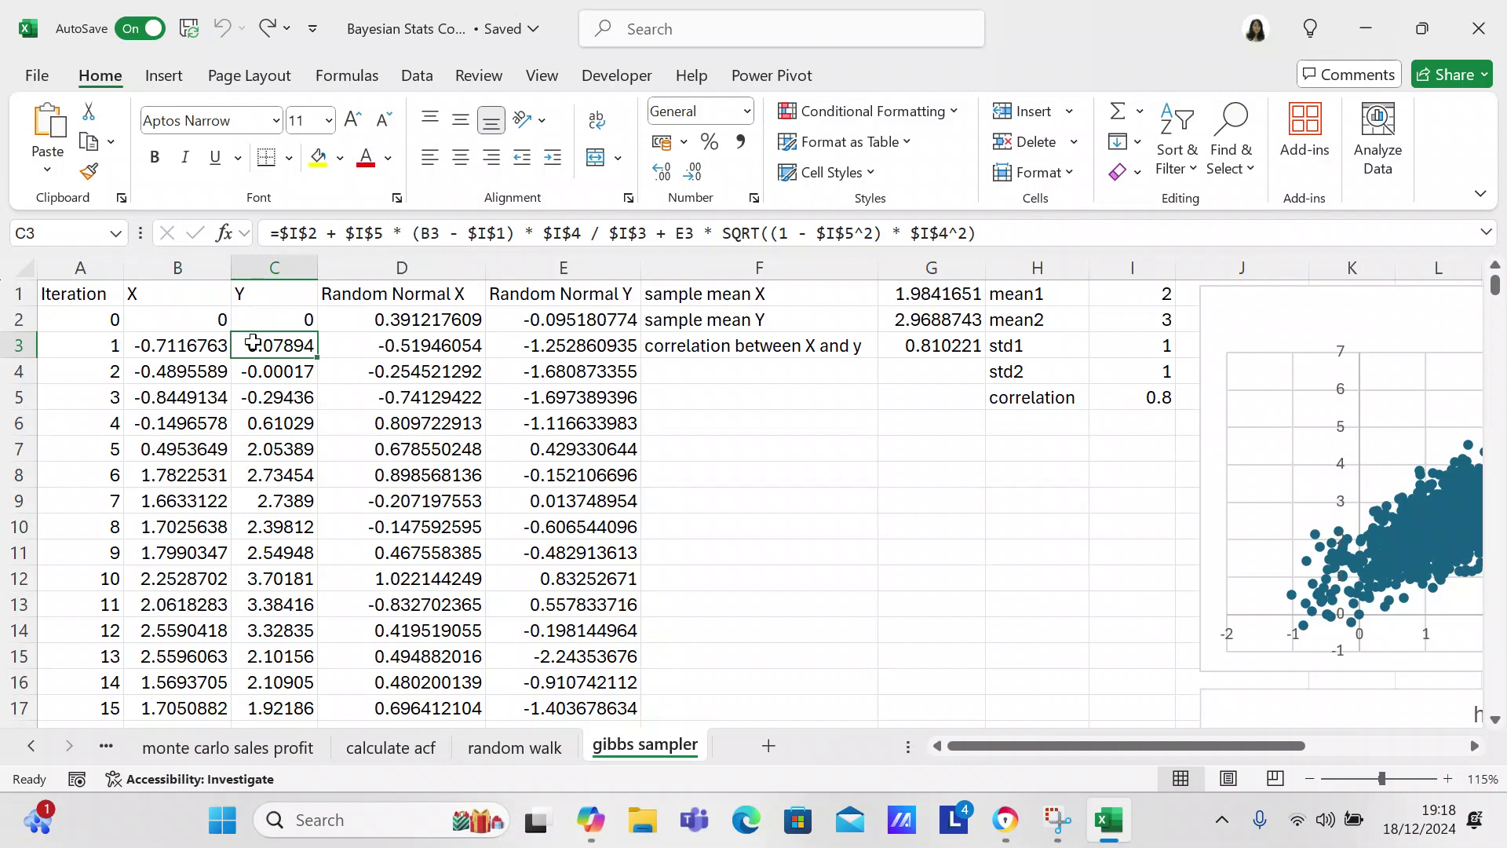
pyautogui.click(193, 348)
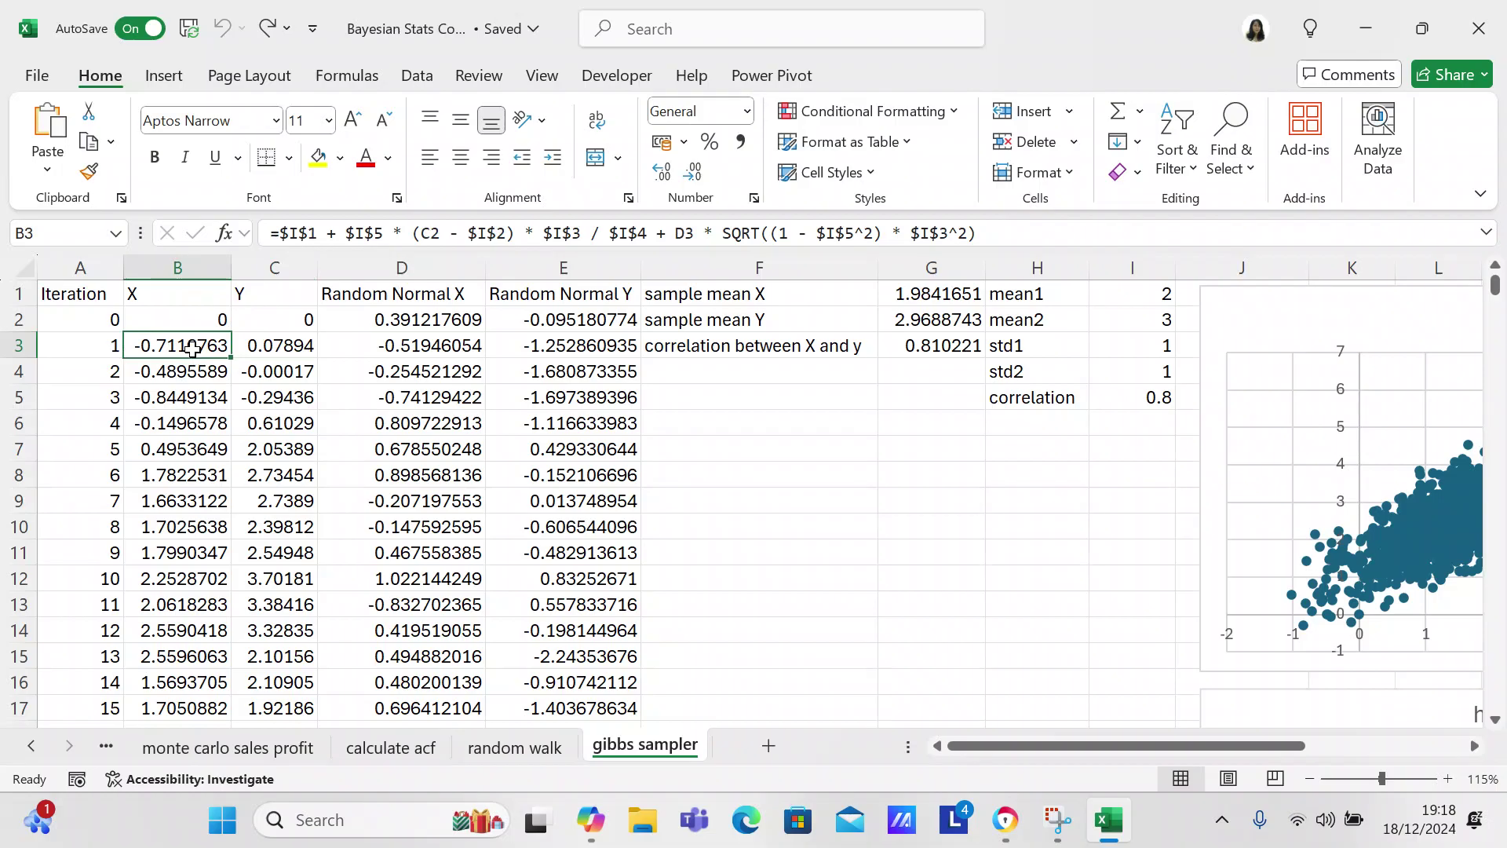
pyautogui.click(258, 340)
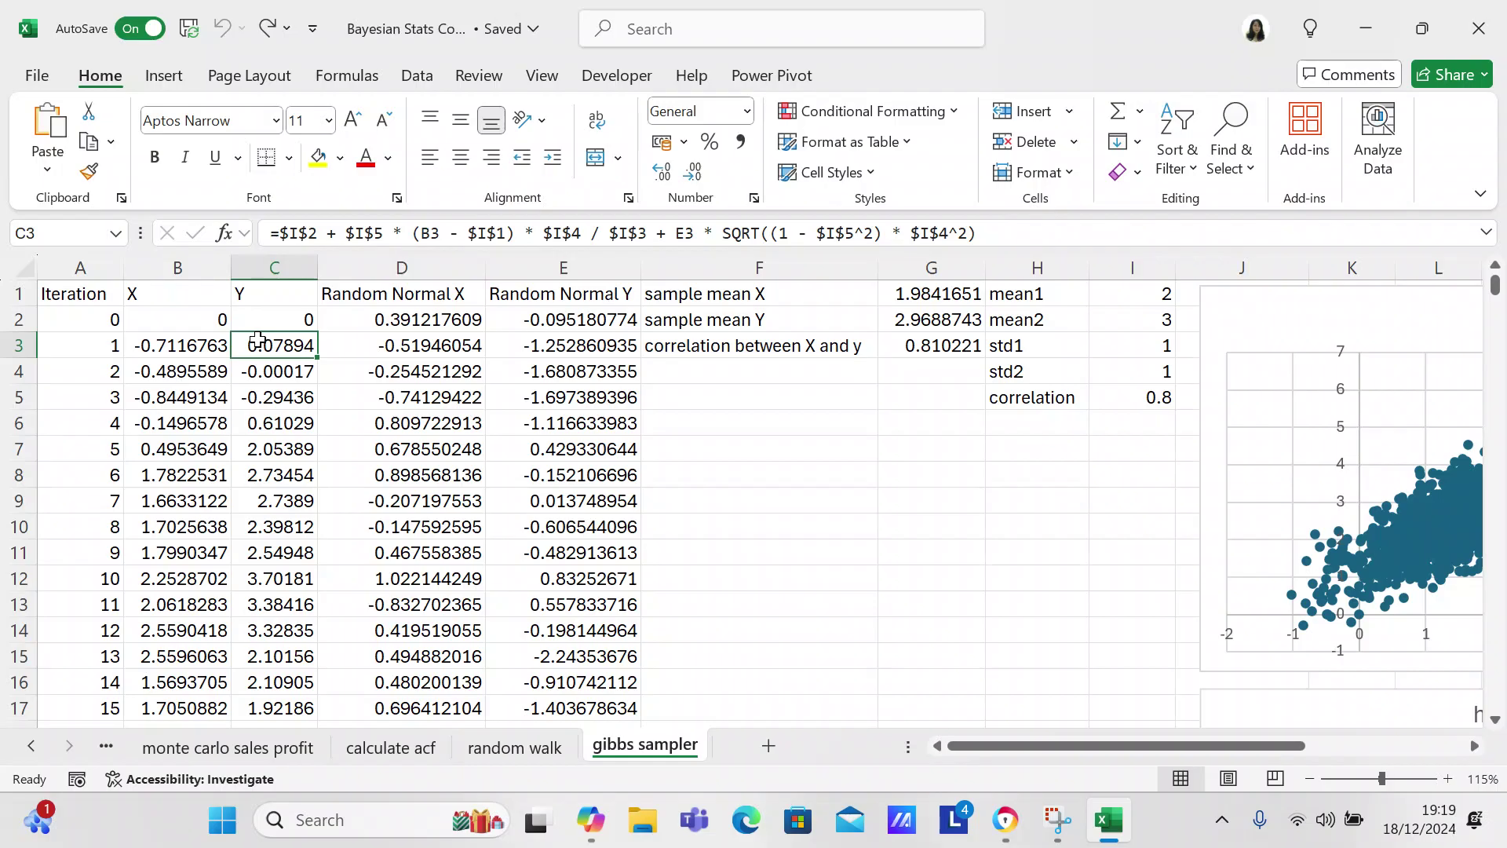
# Check the random normal formulas in D2 and E2 and the sample mean formulas in G1 and G2
pyautogui.click(411, 320)
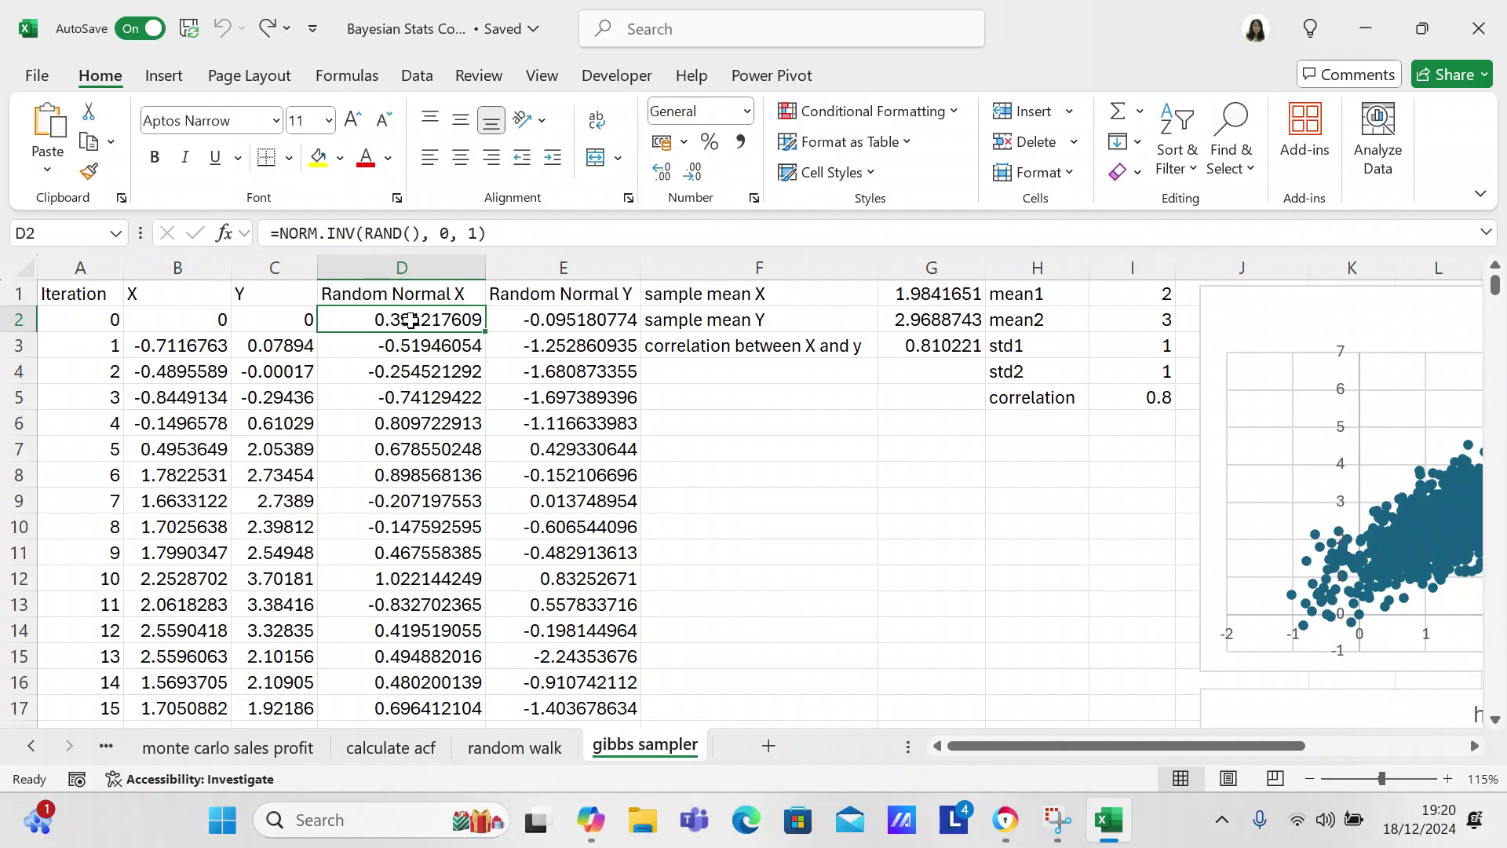
pyautogui.click(534, 311)
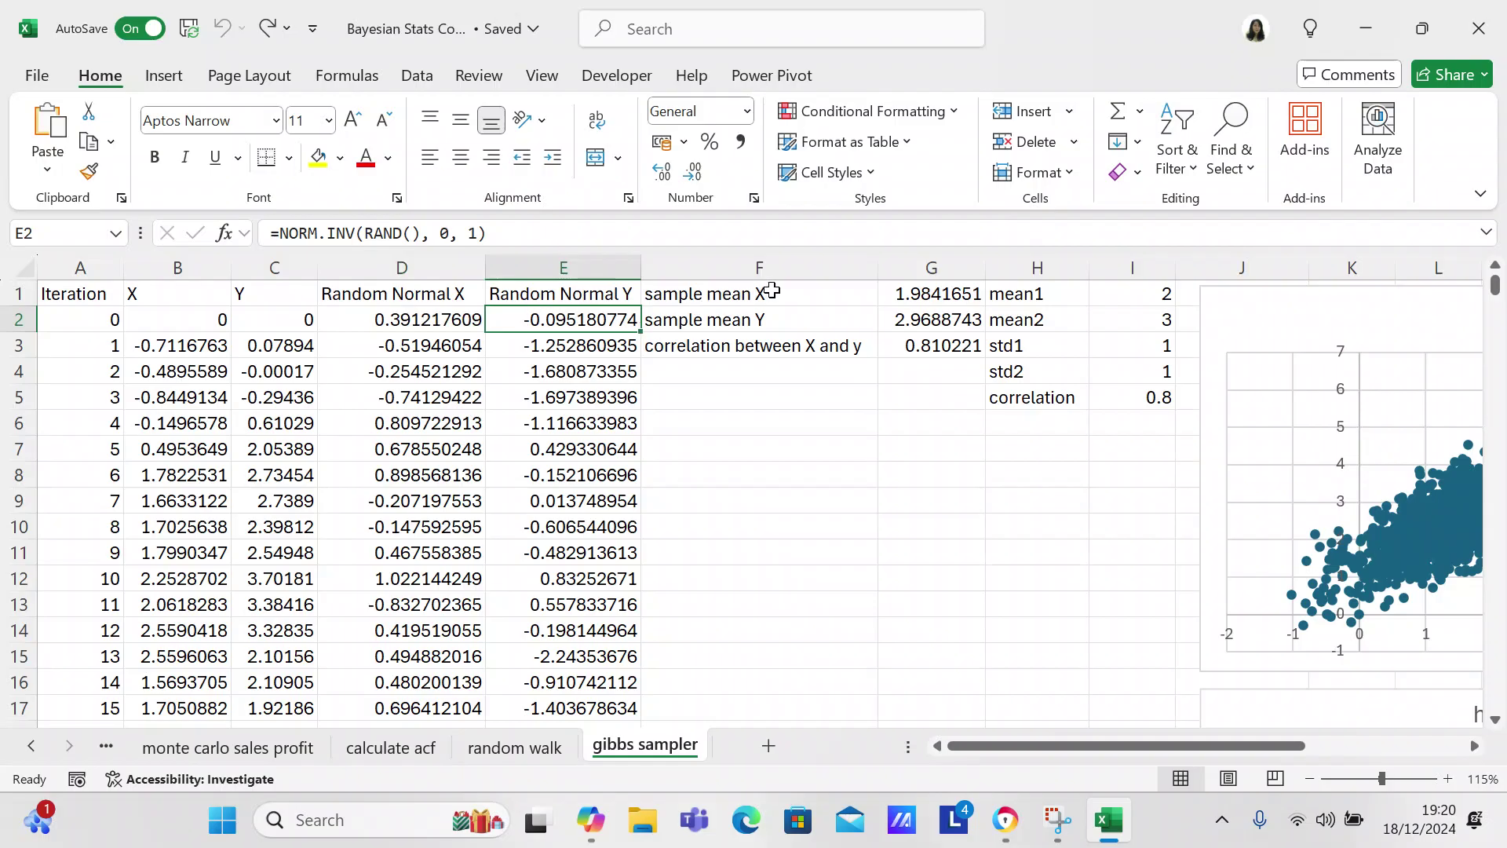
pyautogui.click(915, 294)
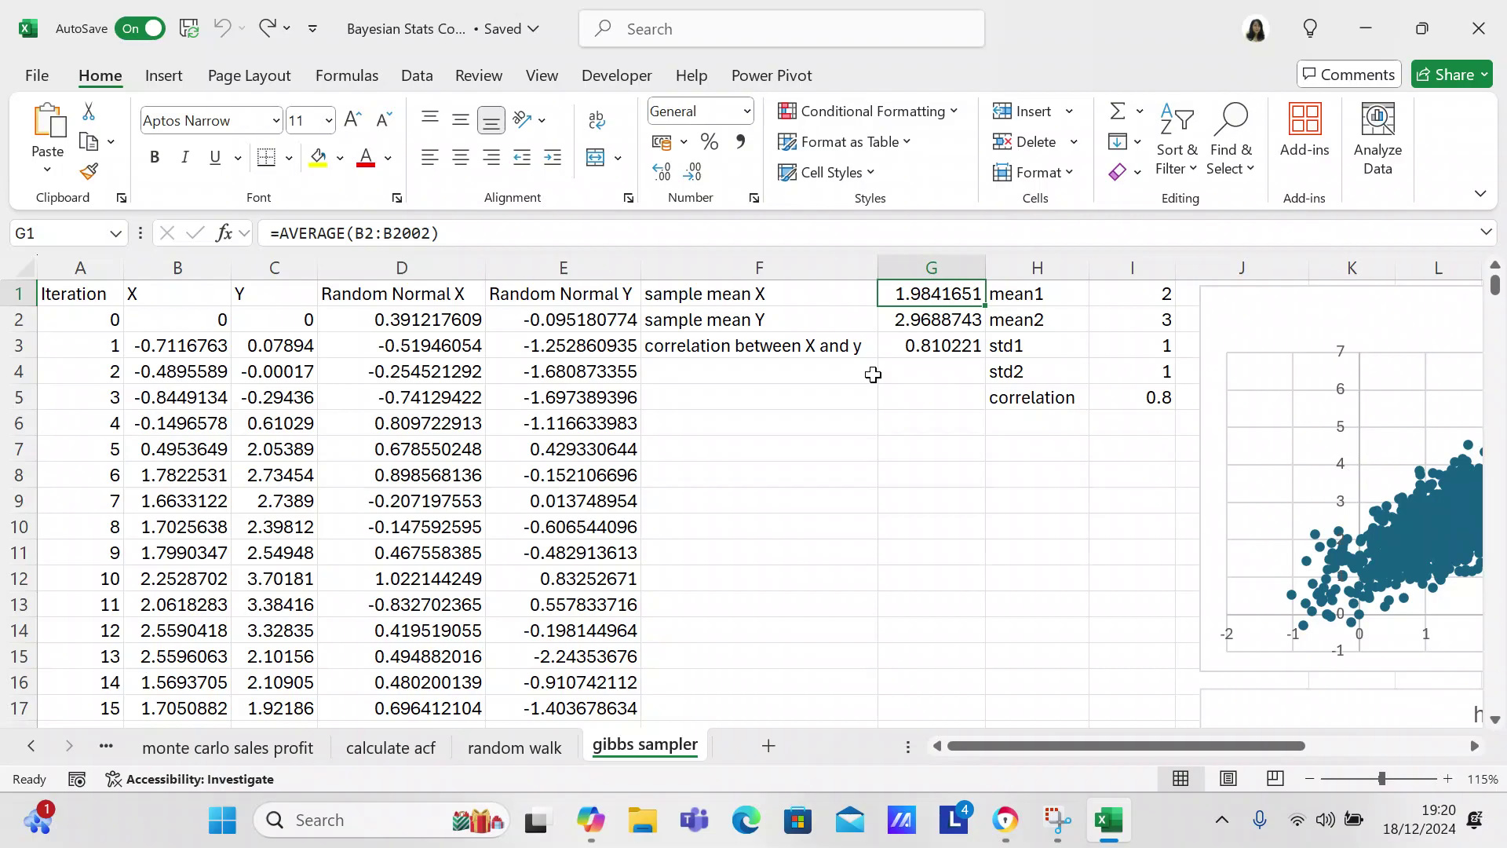
pyautogui.click(920, 322)
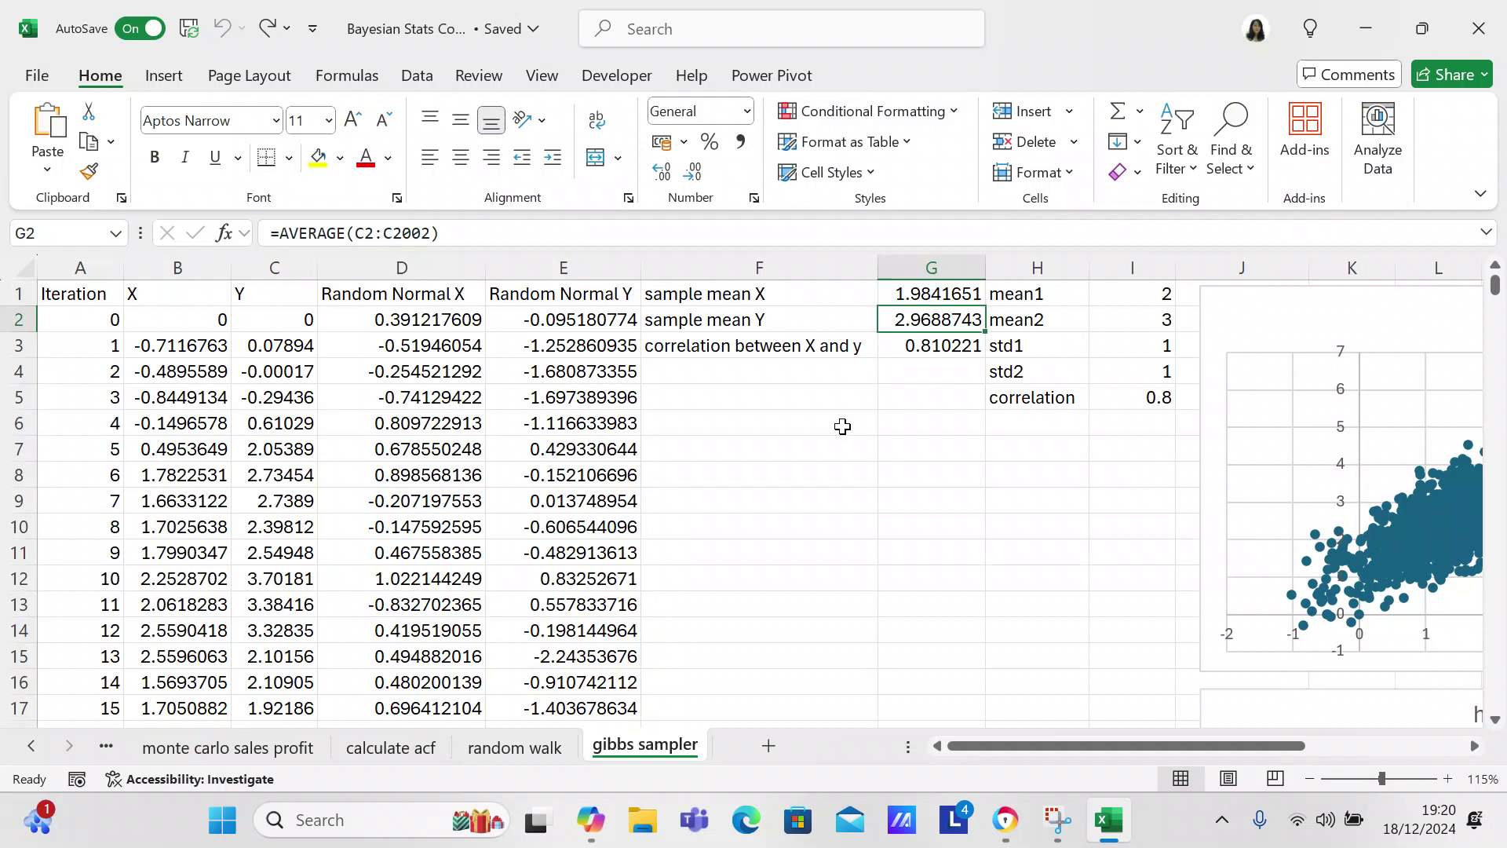
# Correct the label in F3 to "correlation between X and Y" and select the correlation formula in G3
pyautogui.click(836, 349)
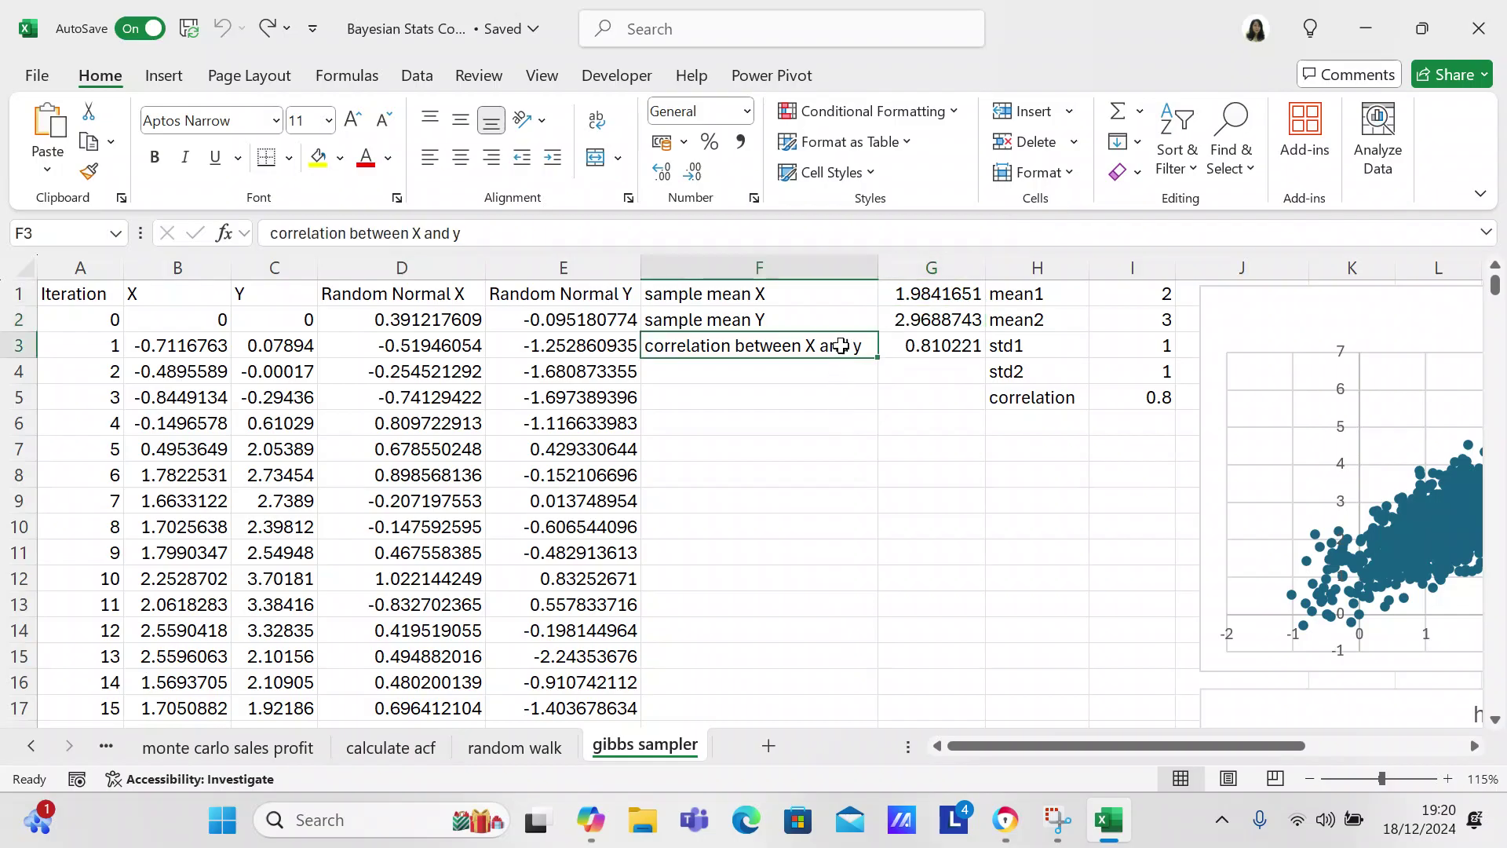
pyautogui.click(541, 236)
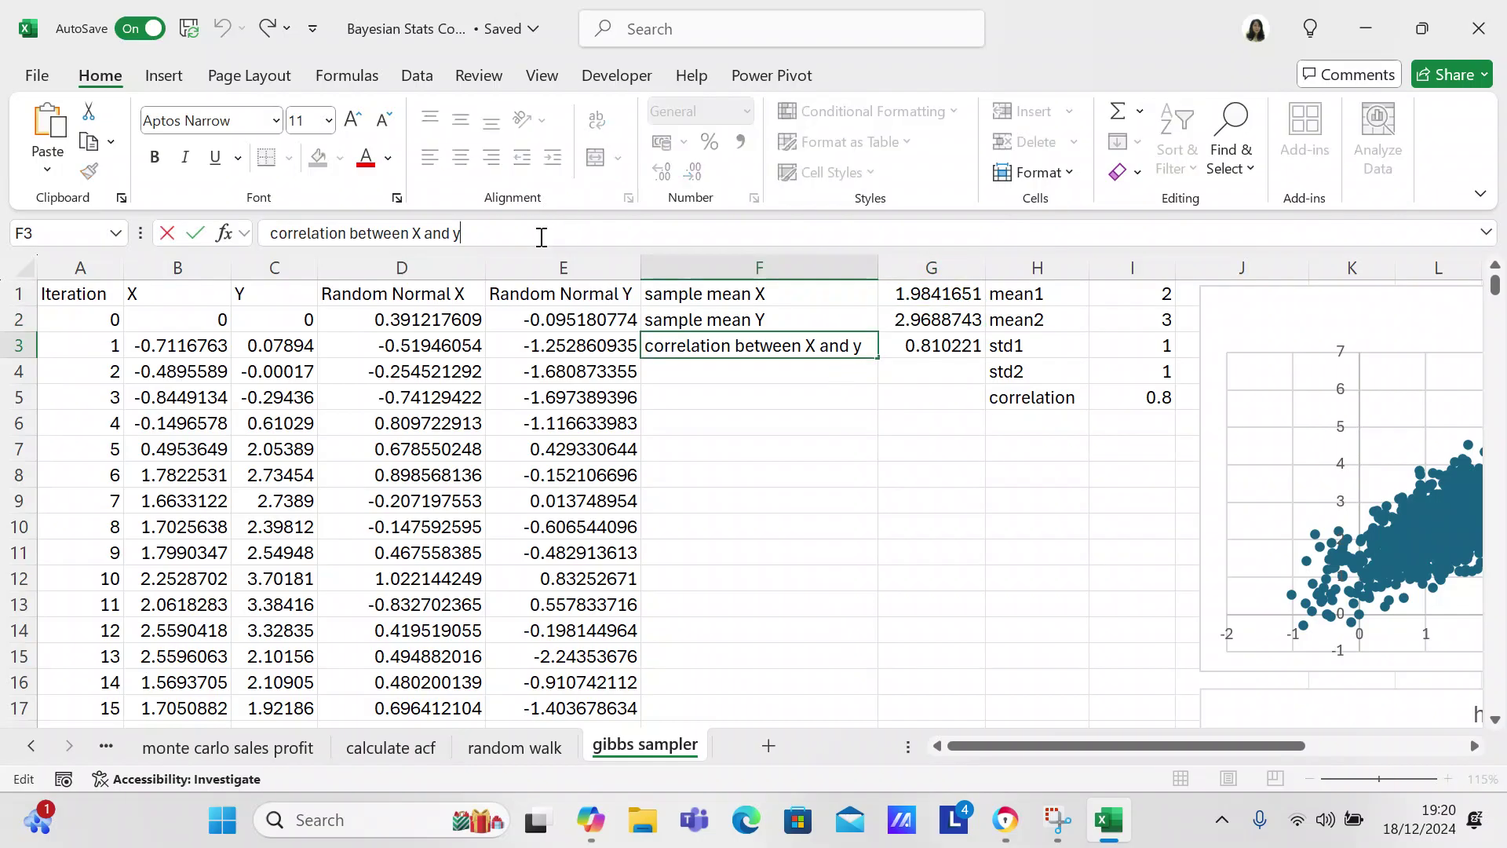
pyautogui.press('Delete')
pyautogui.write('Y')
pyautogui.click(942, 351)
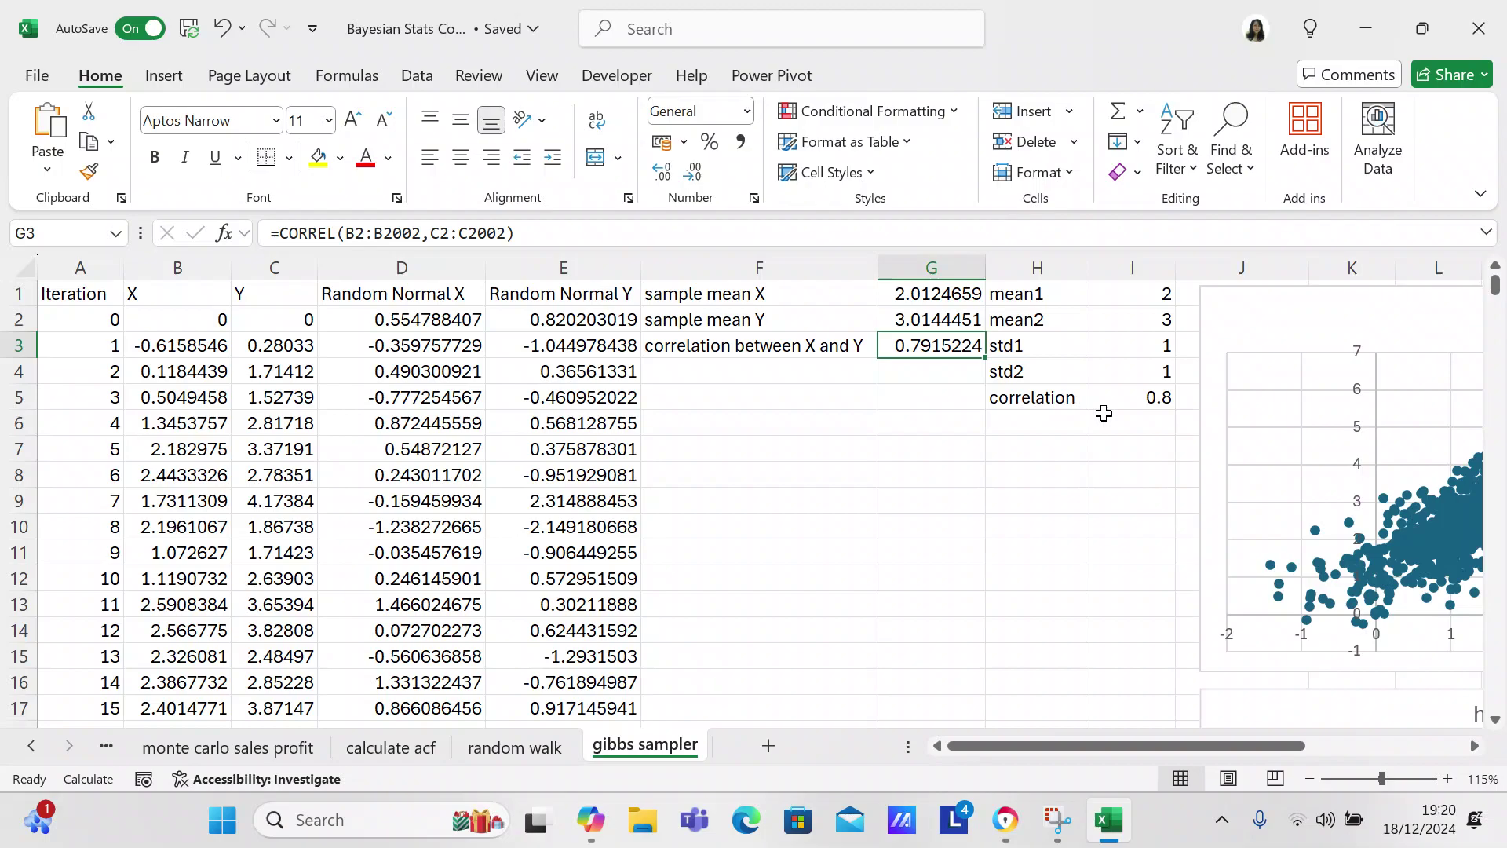
# Examine the scatter plot of the X and Y samples and the histogram below it, and return to the data columns
pyautogui.moveTo(1228, 745); pyautogui.dragTo(1380, 746)
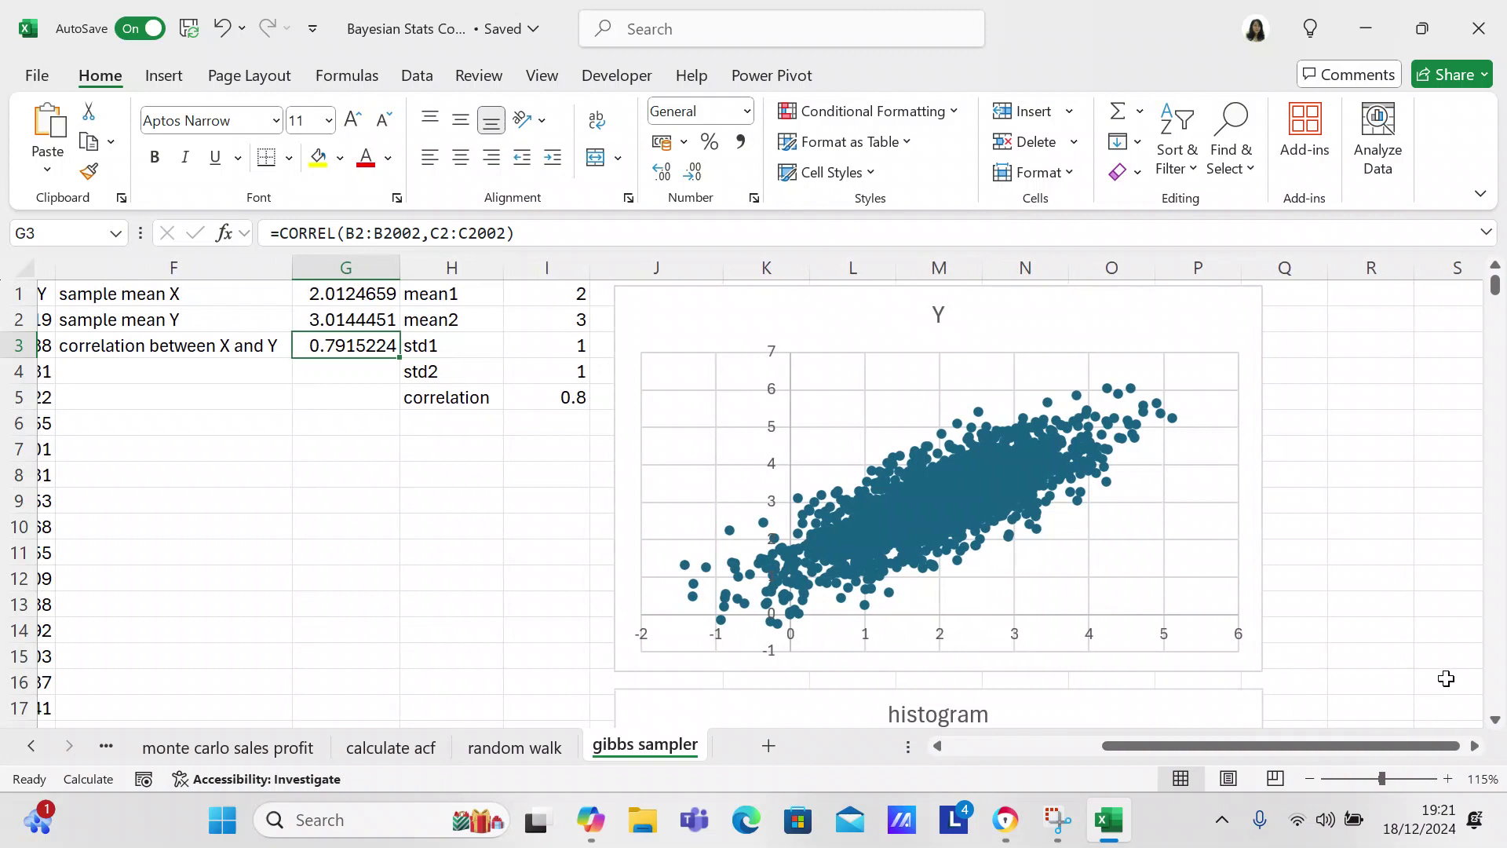
pyautogui.hotkey('ctrl', 's')
pyautogui.click(1495, 723)
pyautogui.click(1495, 721)
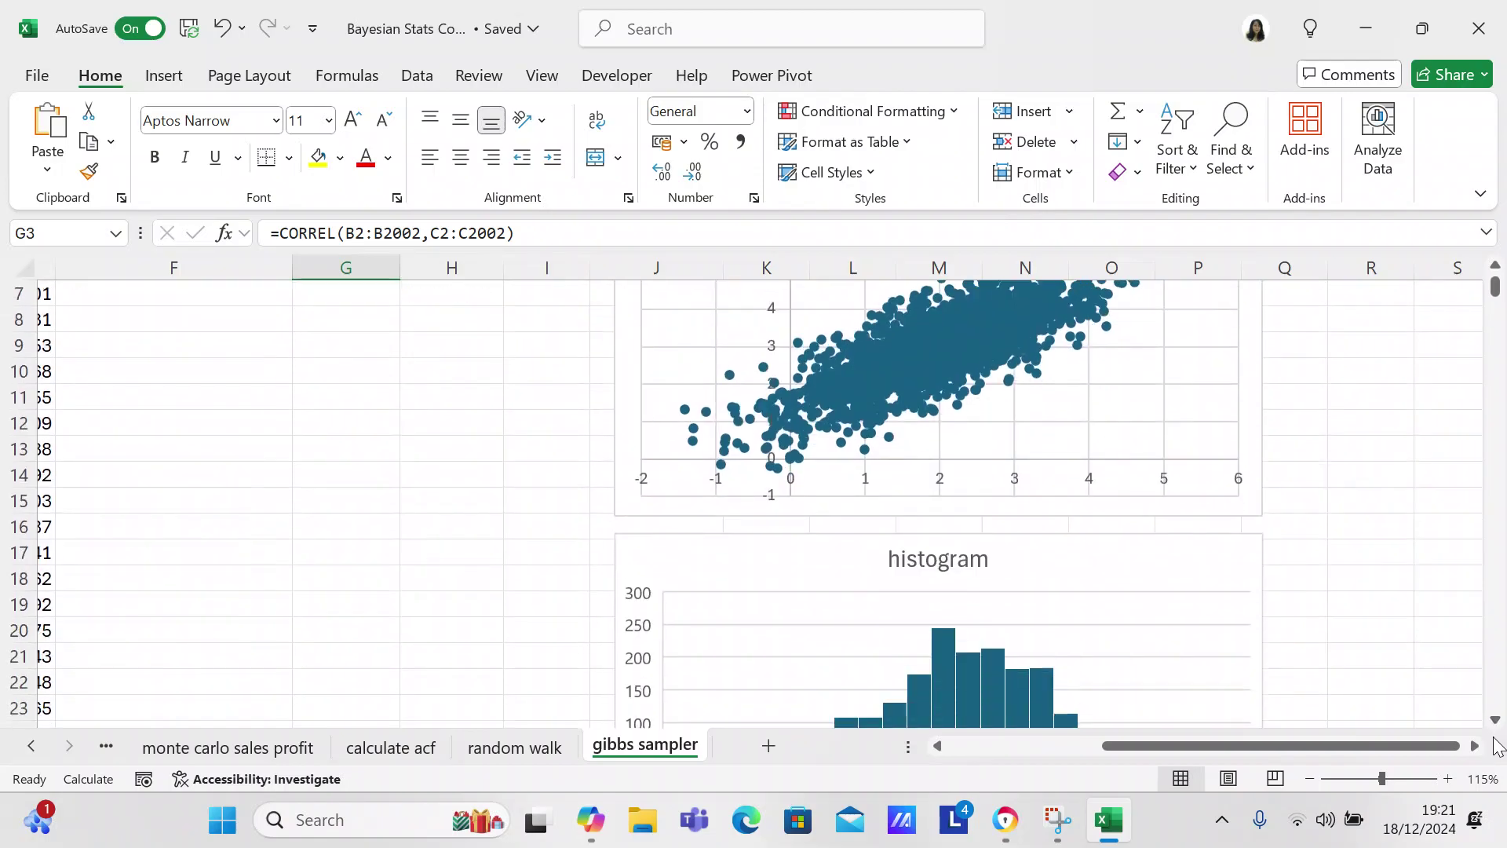
pyautogui.click(1494, 721)
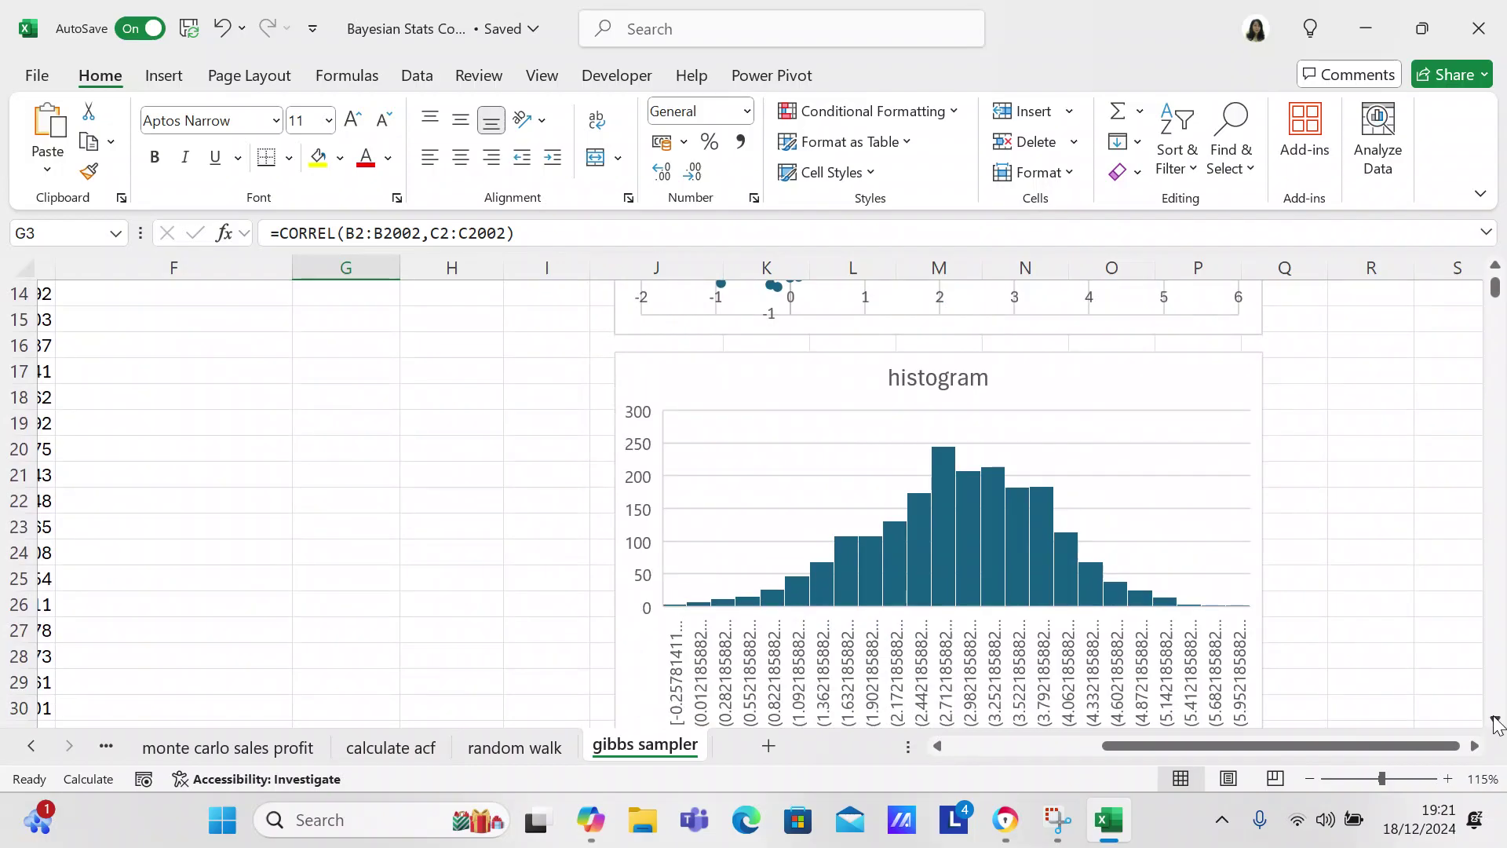
pyautogui.click(1494, 719)
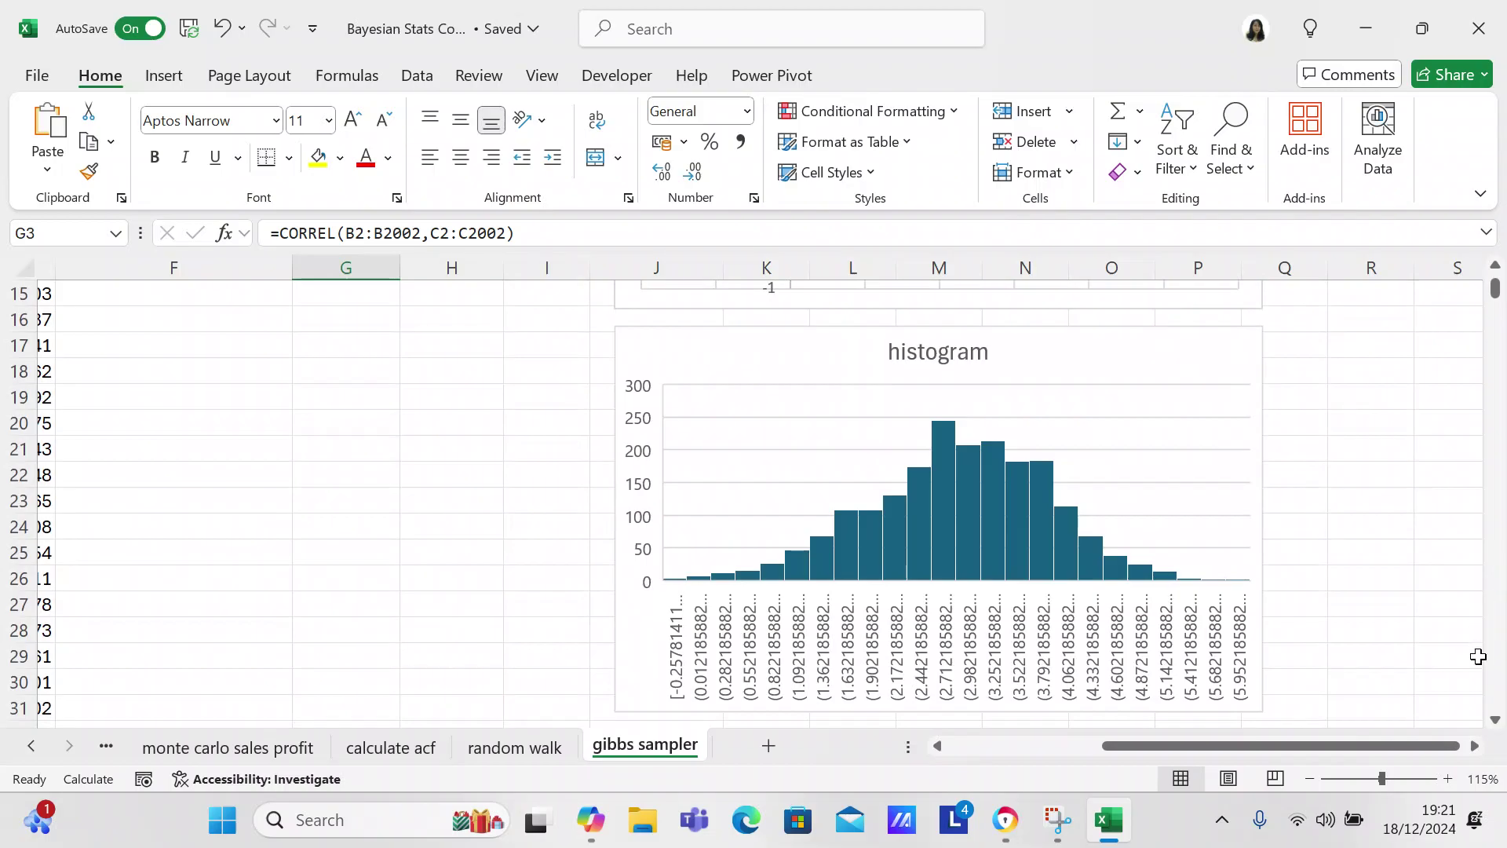
pyautogui.moveTo(1503, 288); pyautogui.dragTo(1501, 259)
pyautogui.hscroll(2, 1505, 461)
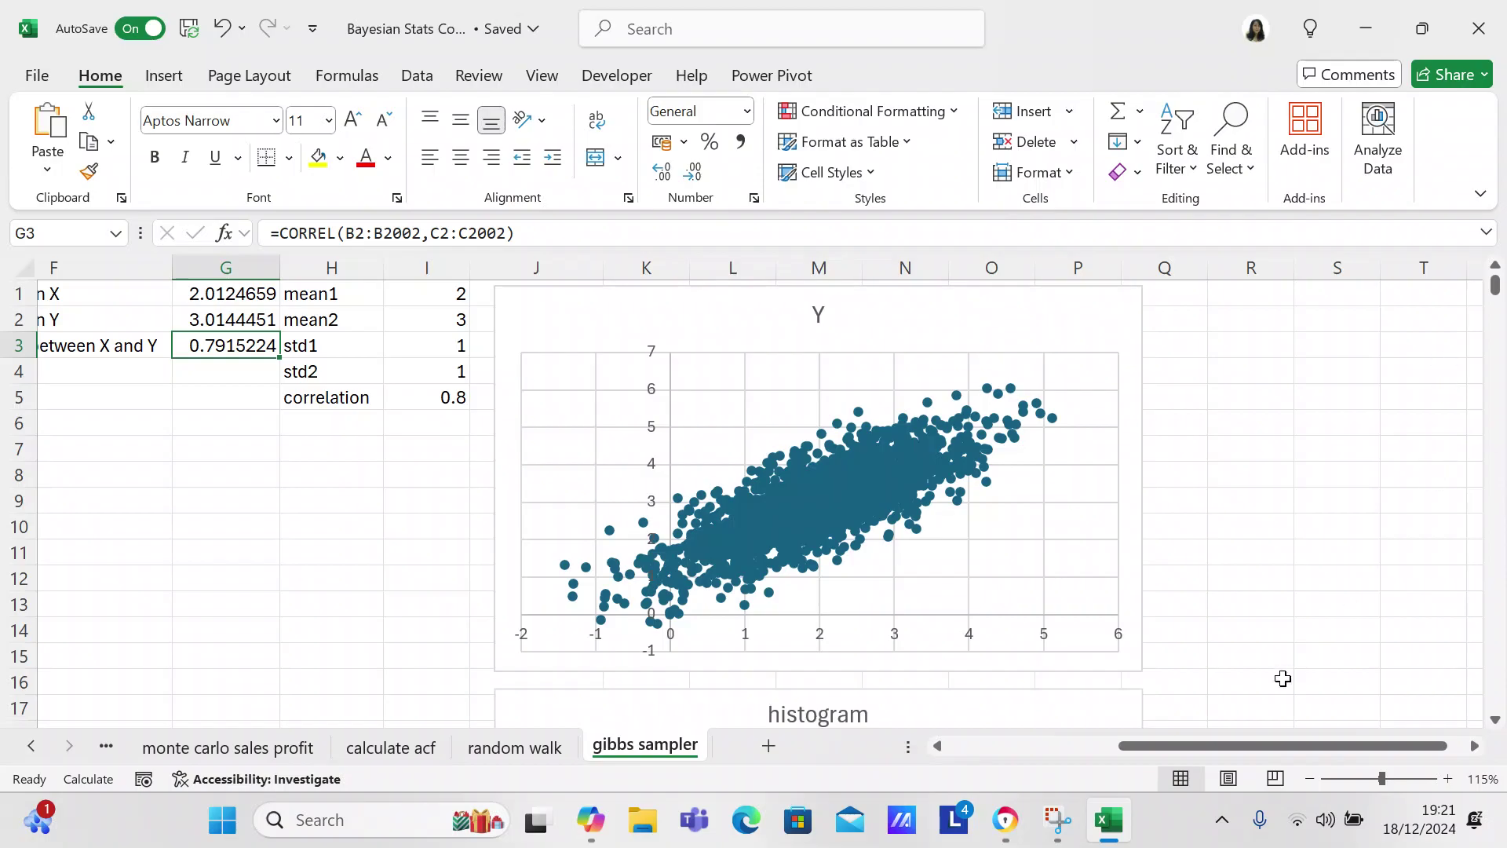
pyautogui.moveTo(1242, 746); pyautogui.dragTo(1039, 777)
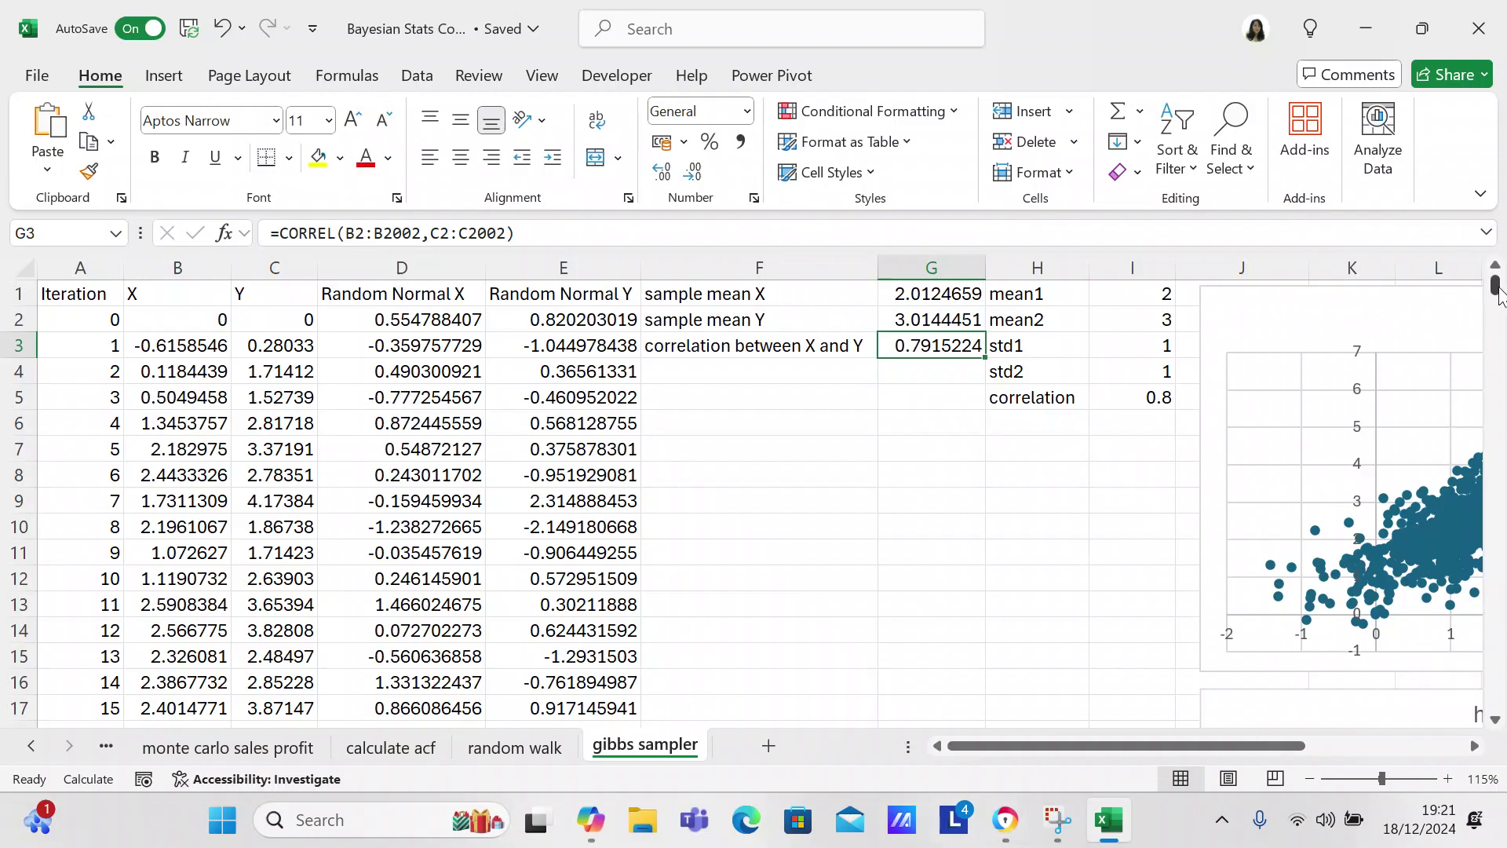
# Change the sample mean X formula in G1 to average B1002:B2002, excluding the earlier iterations
pyautogui.click(882, 295)
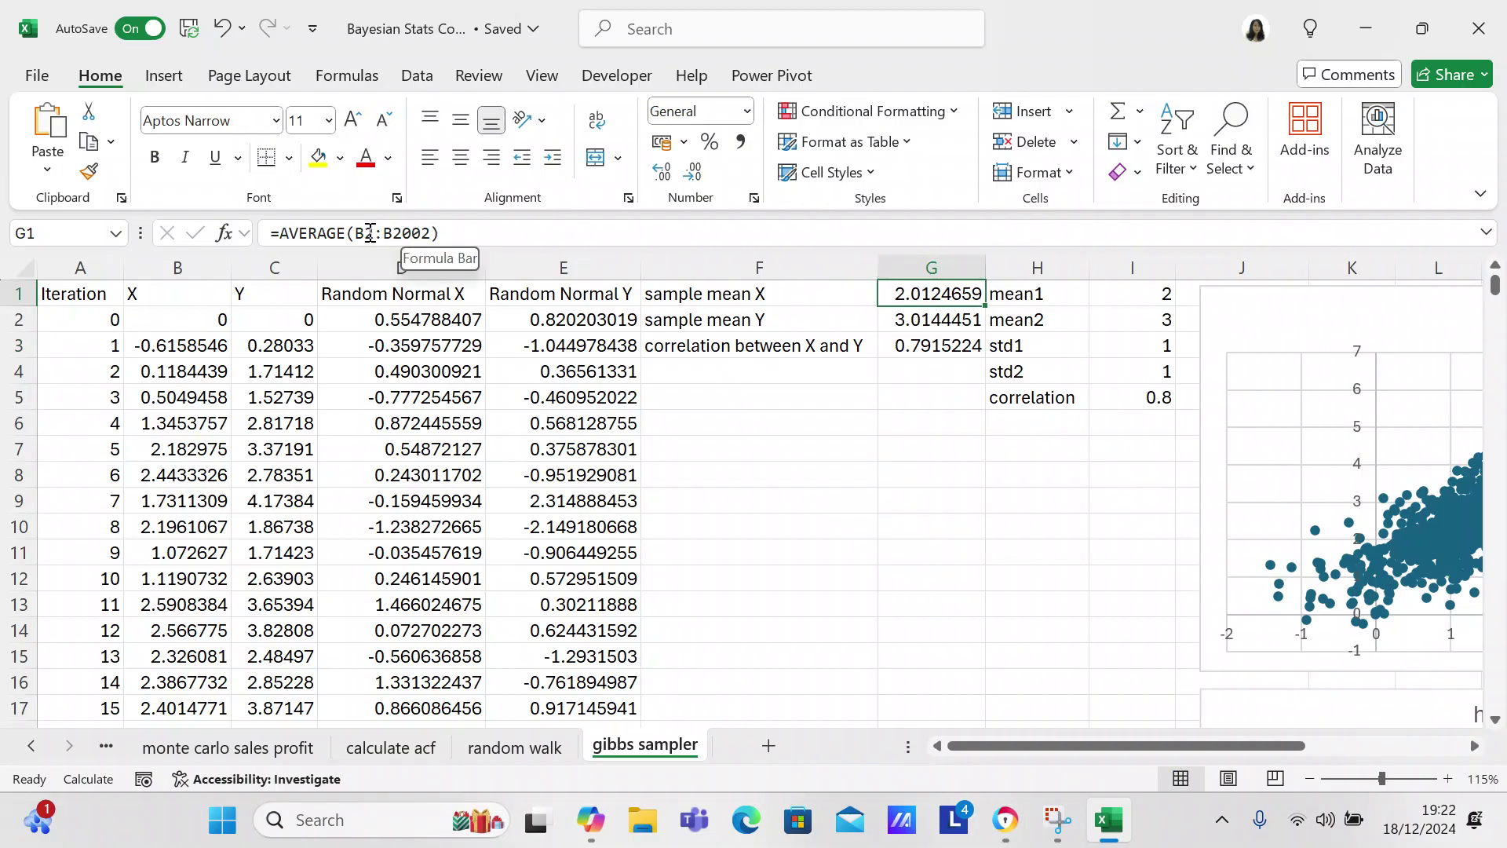
pyautogui.click(369, 233)
pyautogui.write('10')
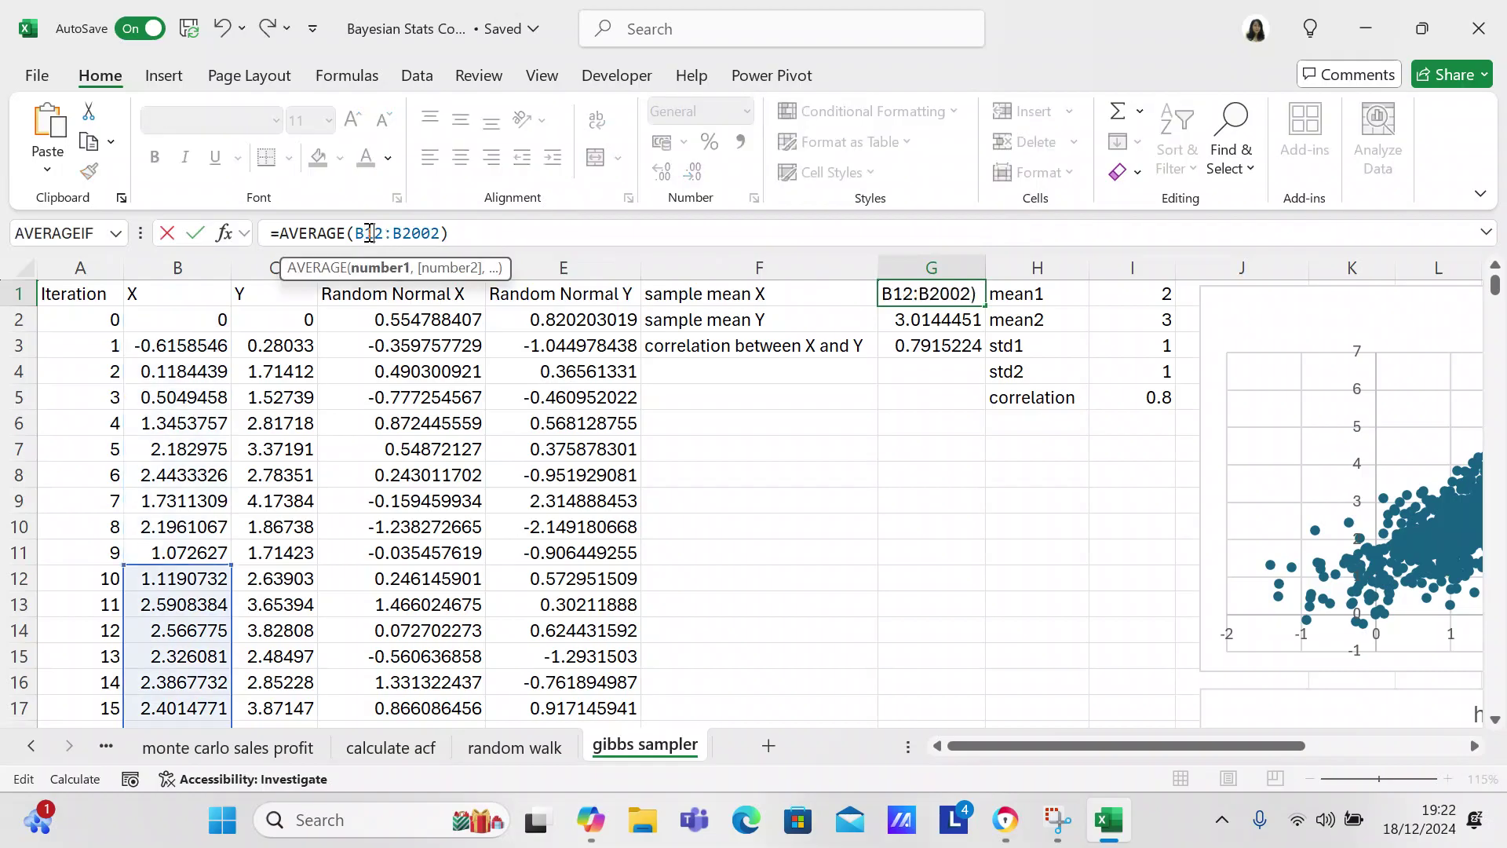
pyautogui.write('0')
pyautogui.press('Return')
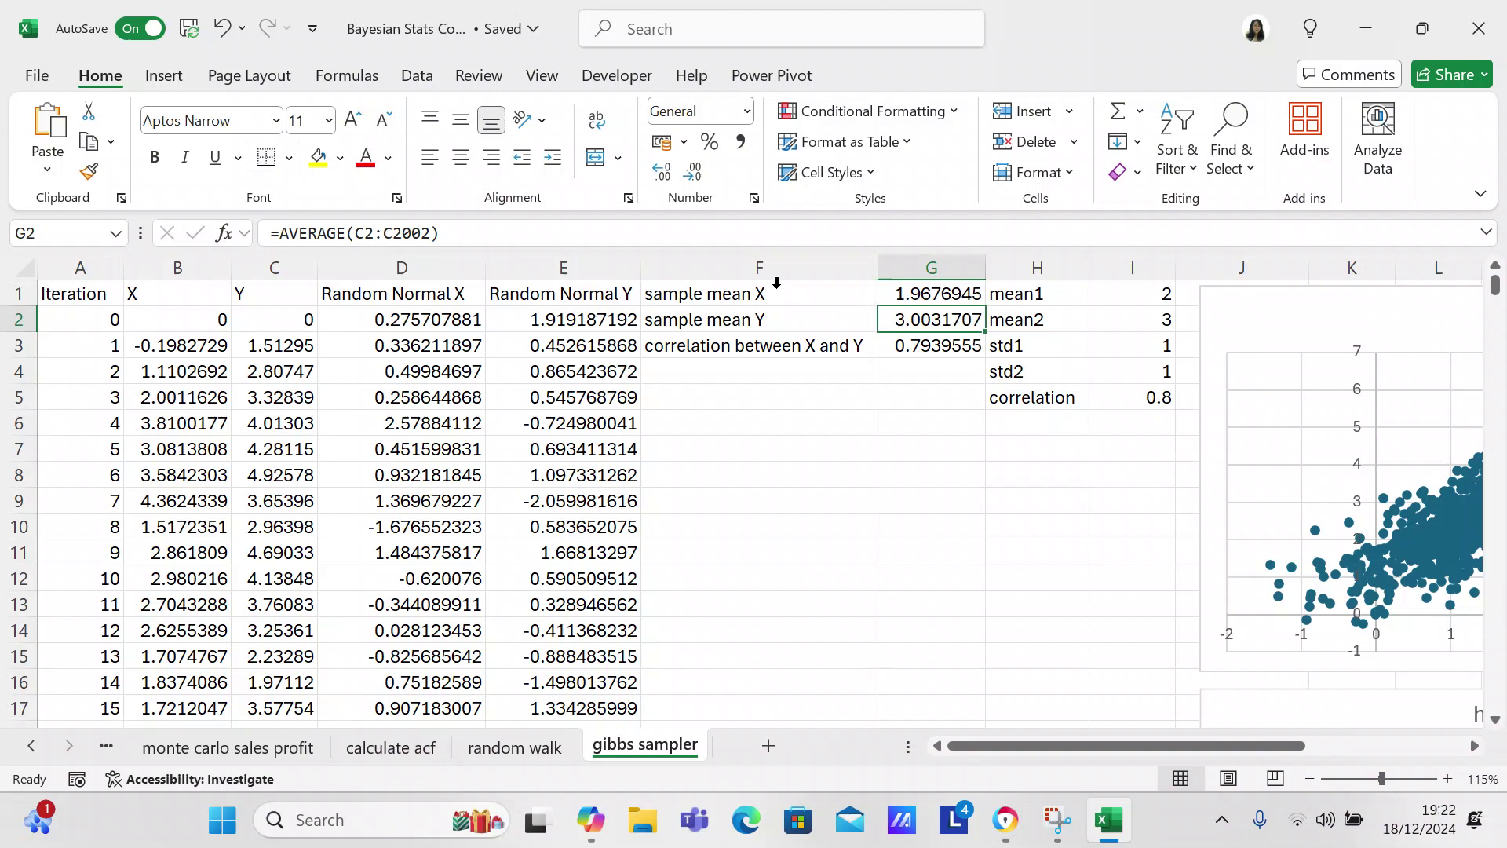
# Change the sample mean Y formula in G2 to average C1002:C2002
pyautogui.click(365, 234)
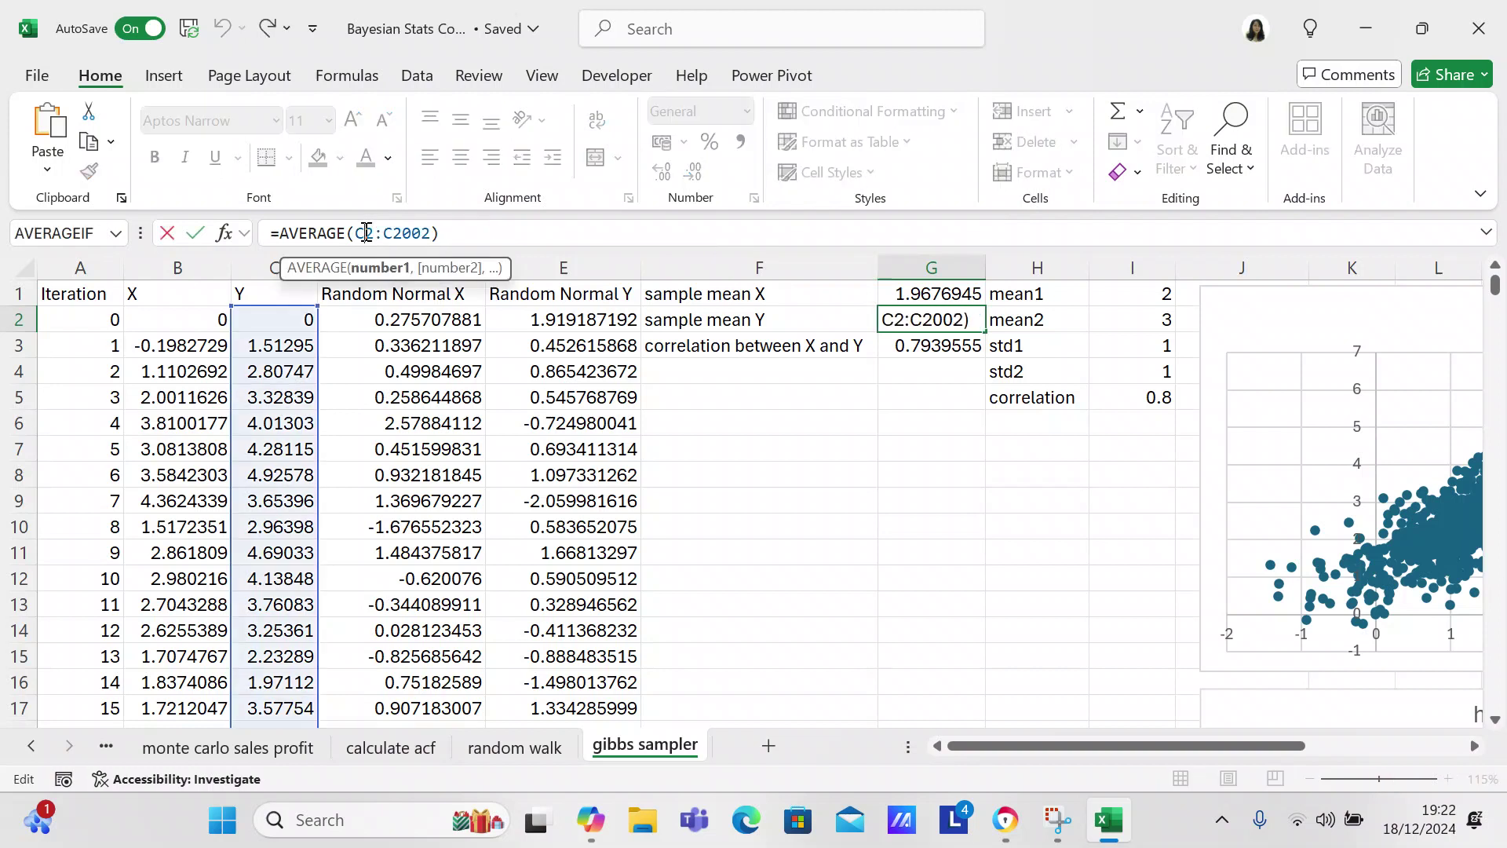
pyautogui.write('100')
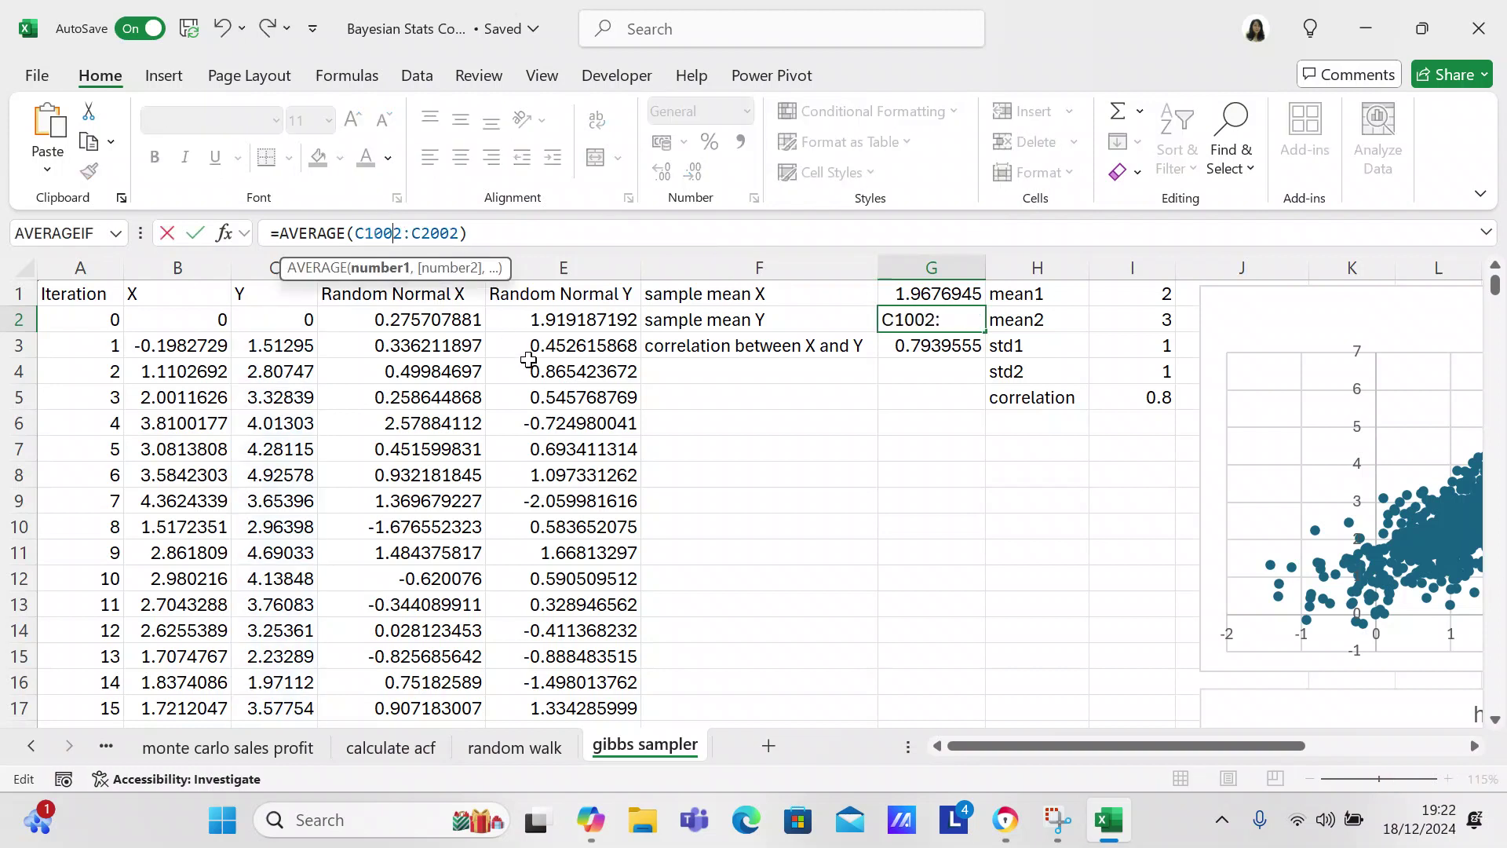
pyautogui.click(694, 380)
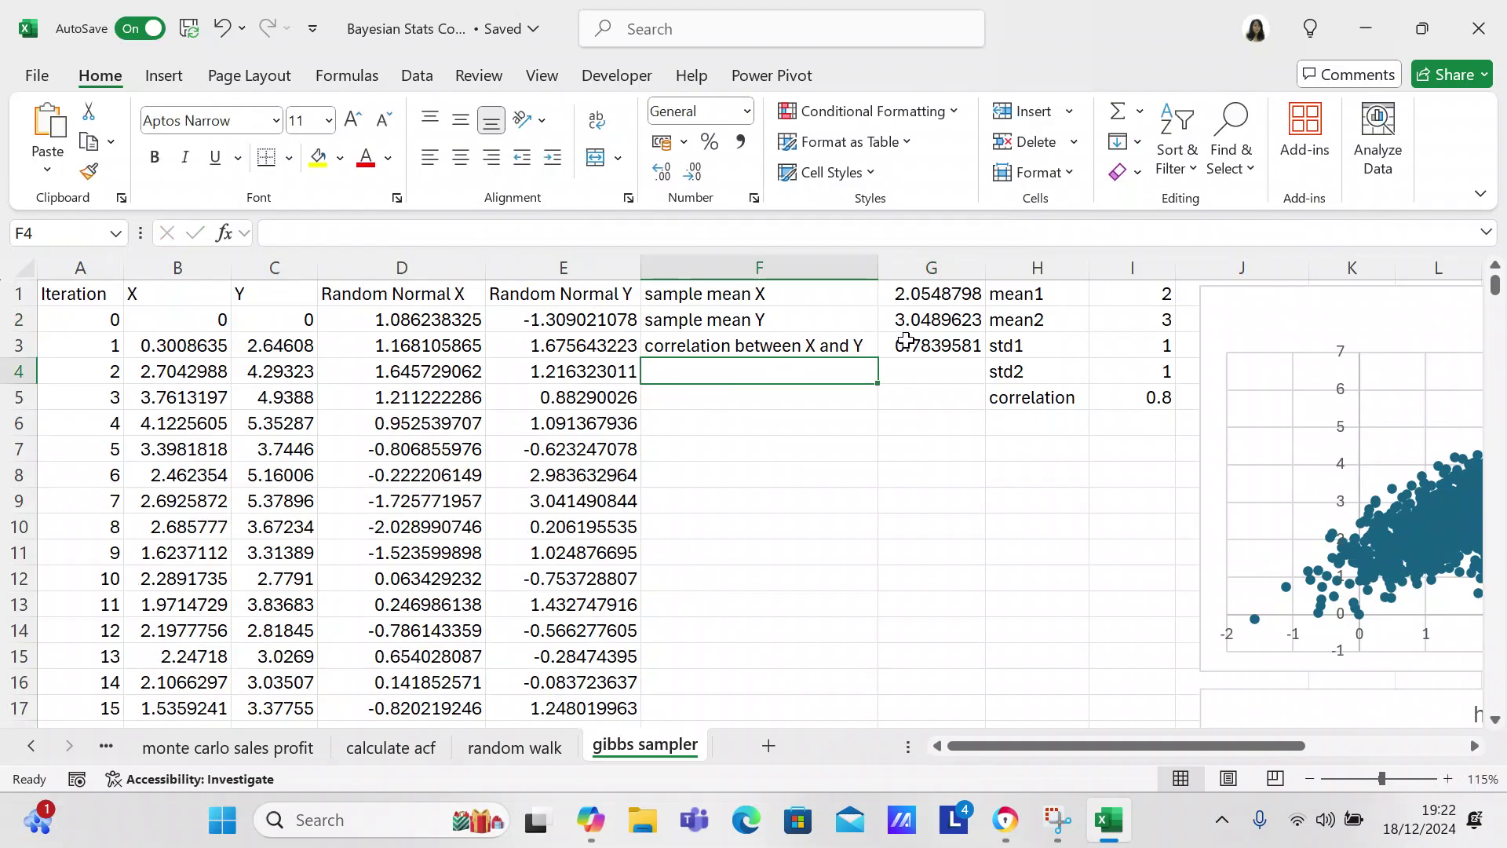
# Change the correlation formula in G3 to correlate B1002:B2002 with C1002:C2002
pyautogui.click(903, 345)
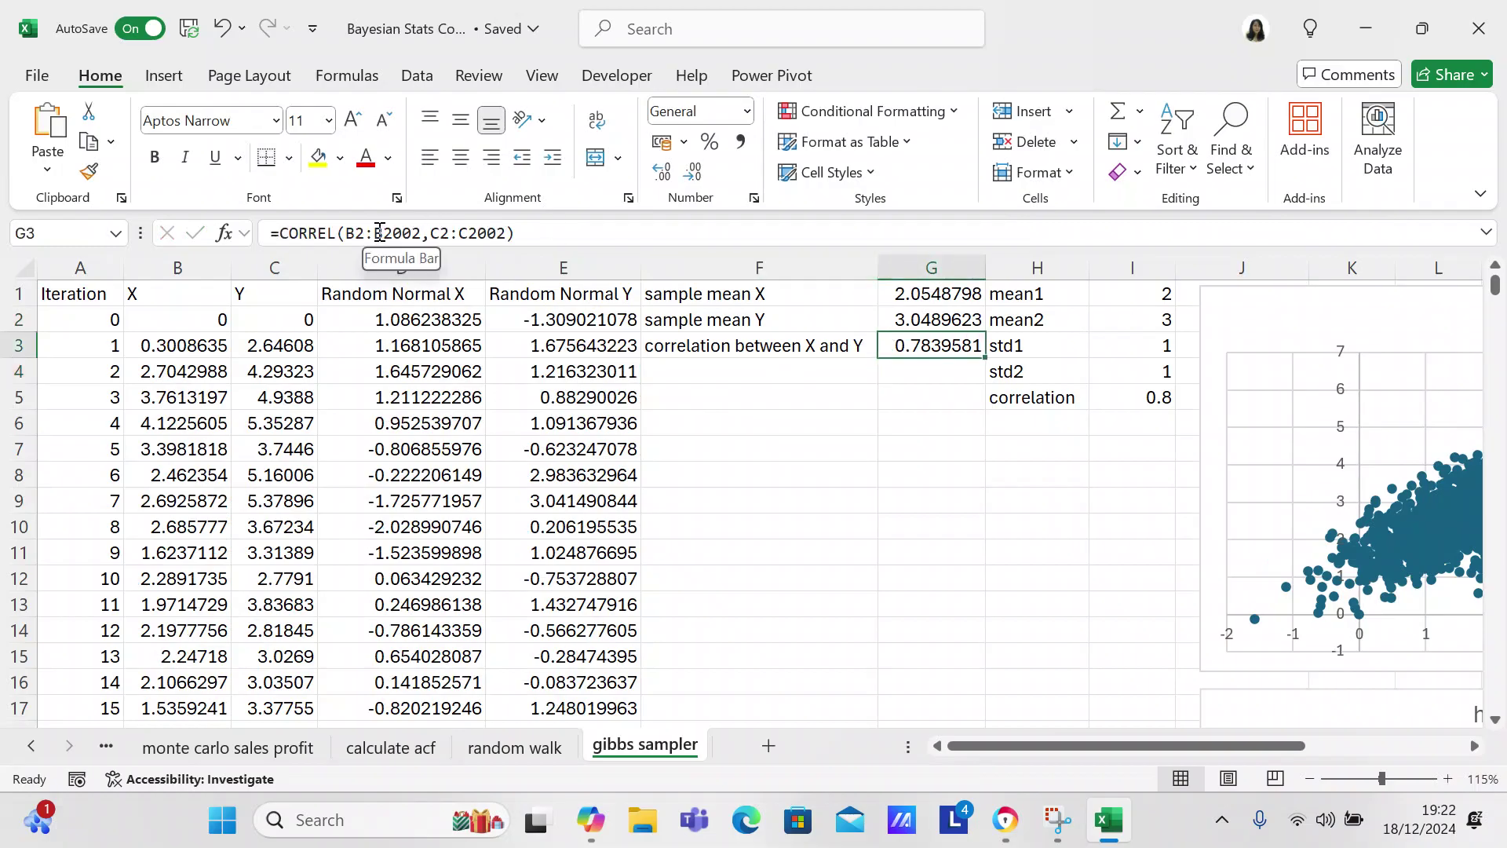
pyautogui.click(356, 233)
pyautogui.click(356, 233)
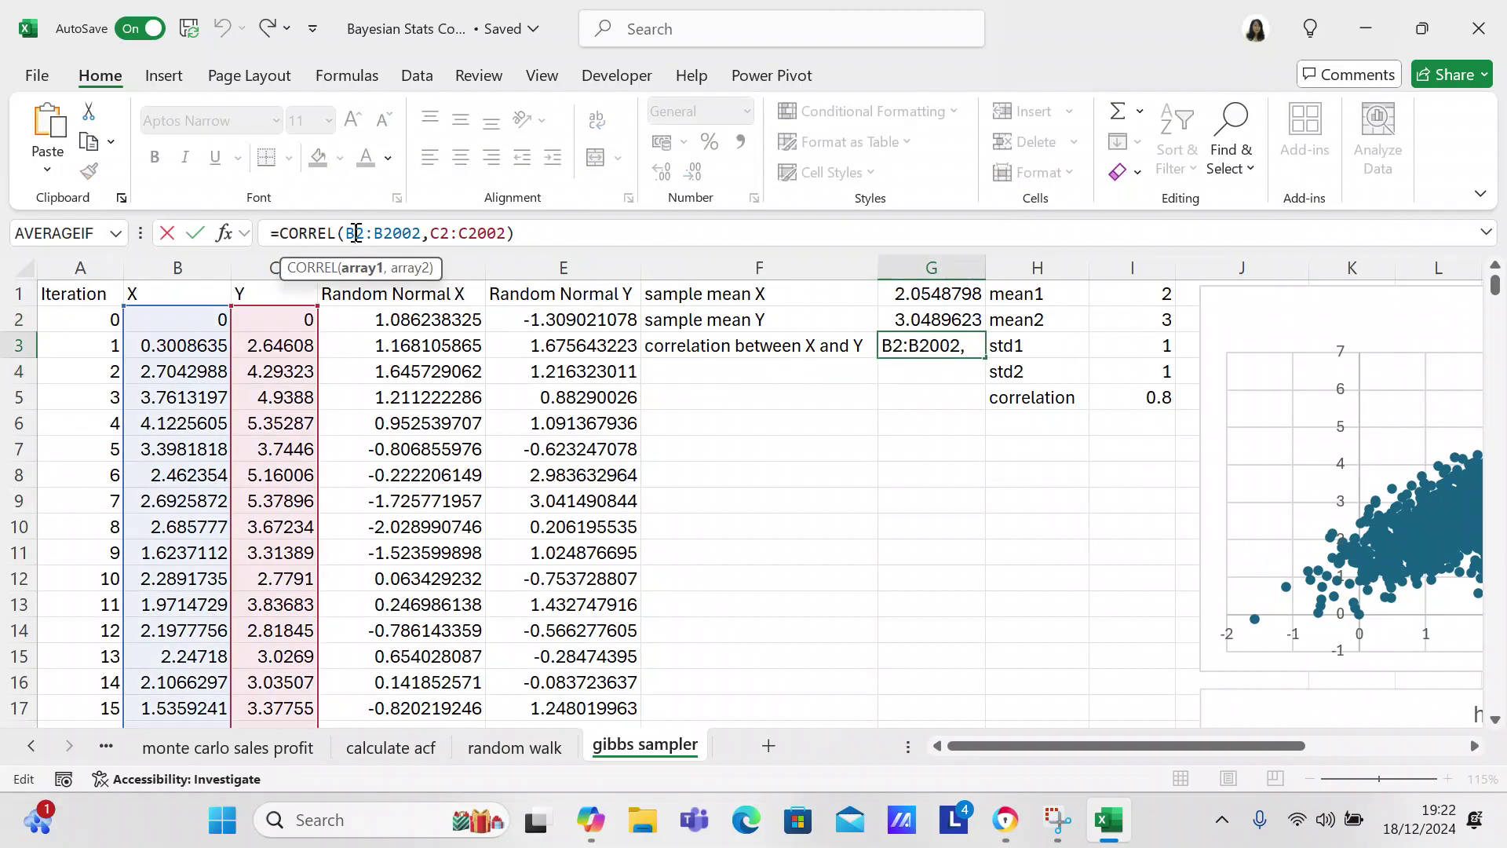
pyautogui.write('100')
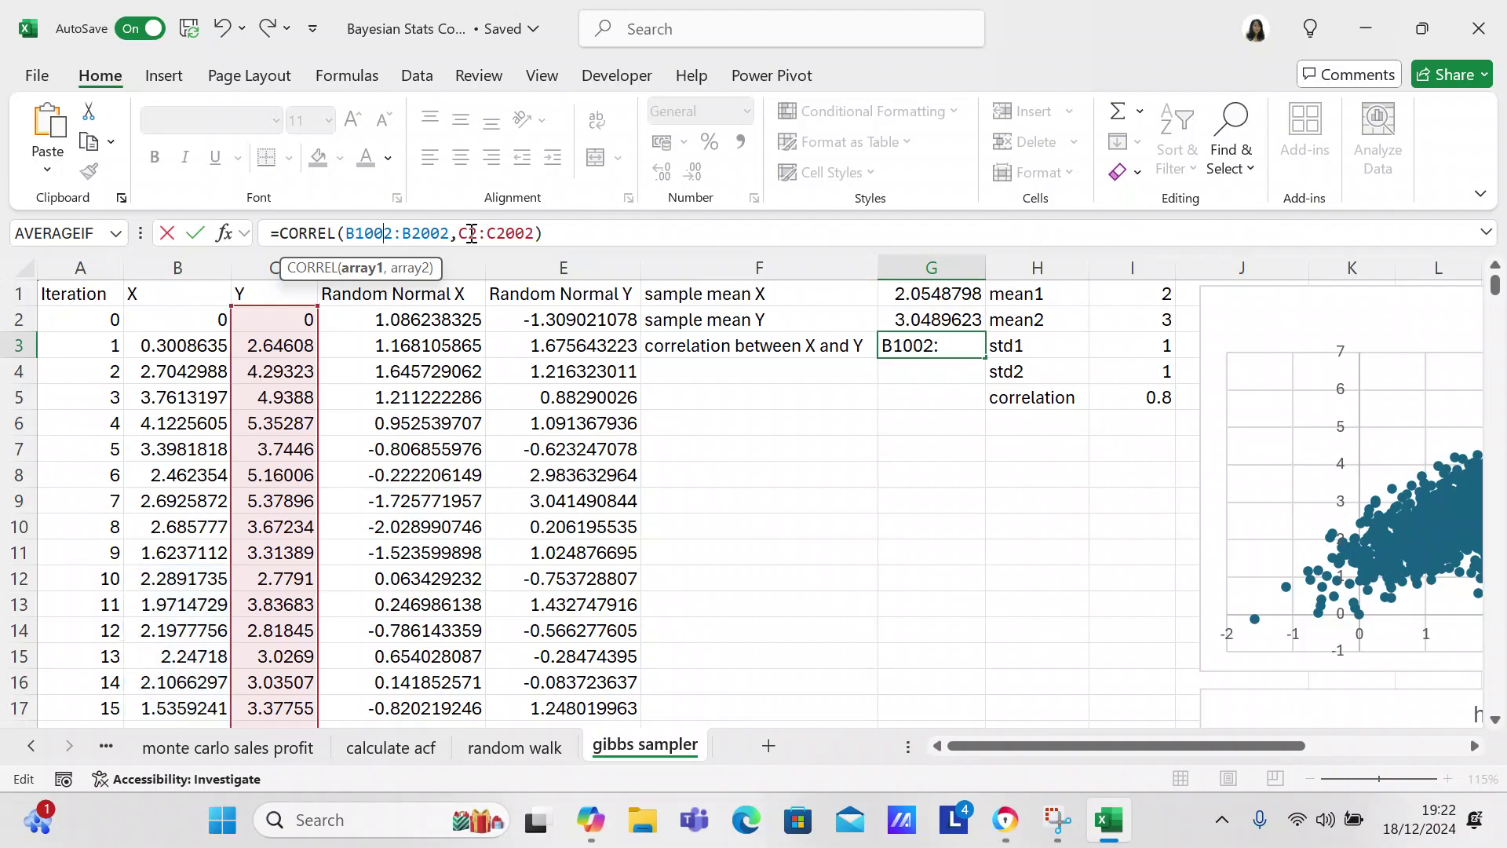
pyautogui.click(471, 233)
pyautogui.write('100')
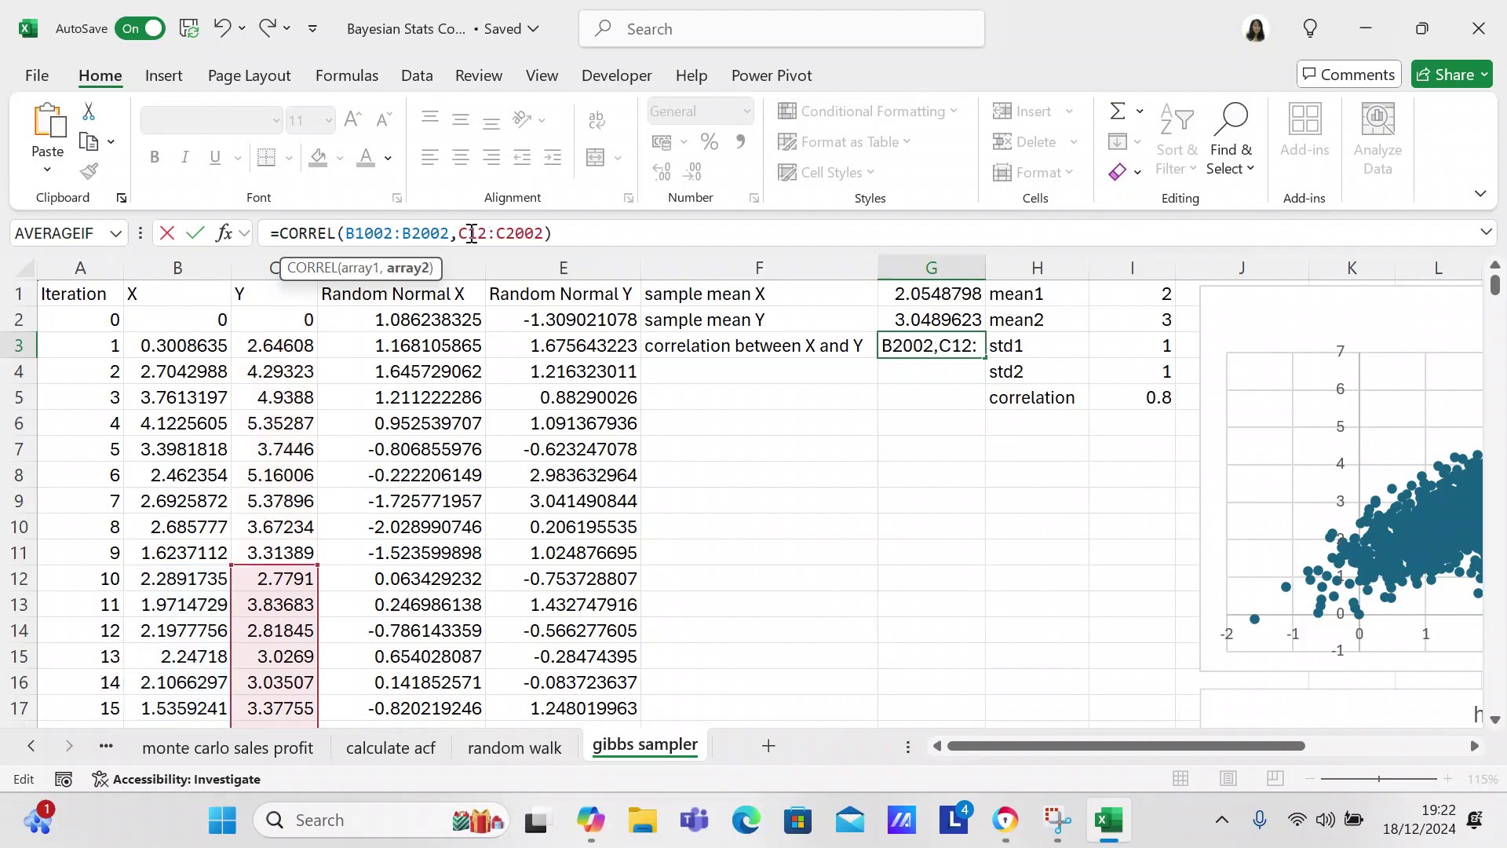
pyautogui.press('Return')
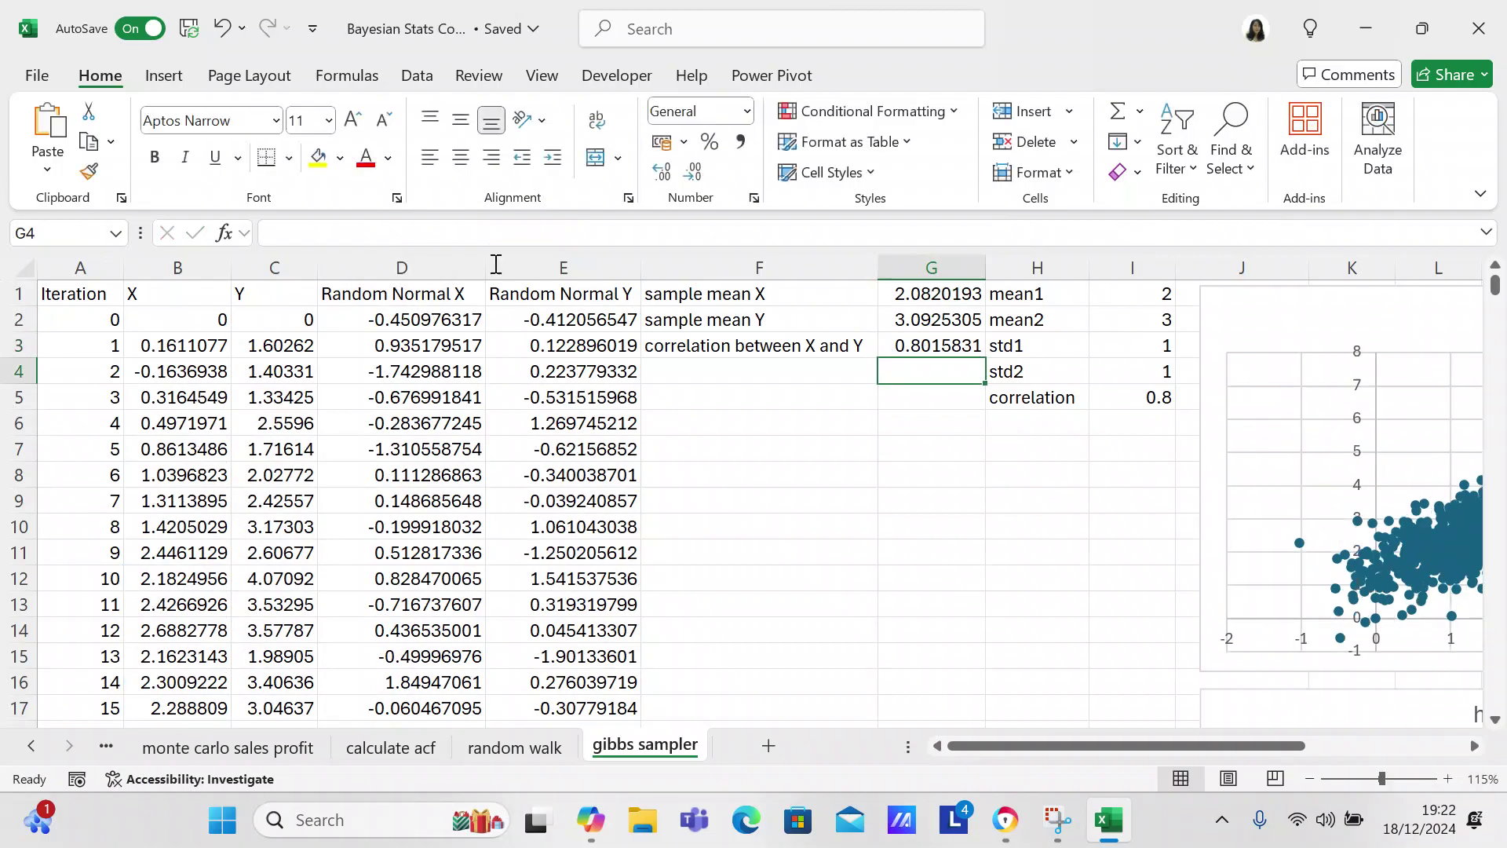
# Add the note "exclude first 1,000 rows" in F5, without a leading asterisk
pyautogui.click(697, 398)
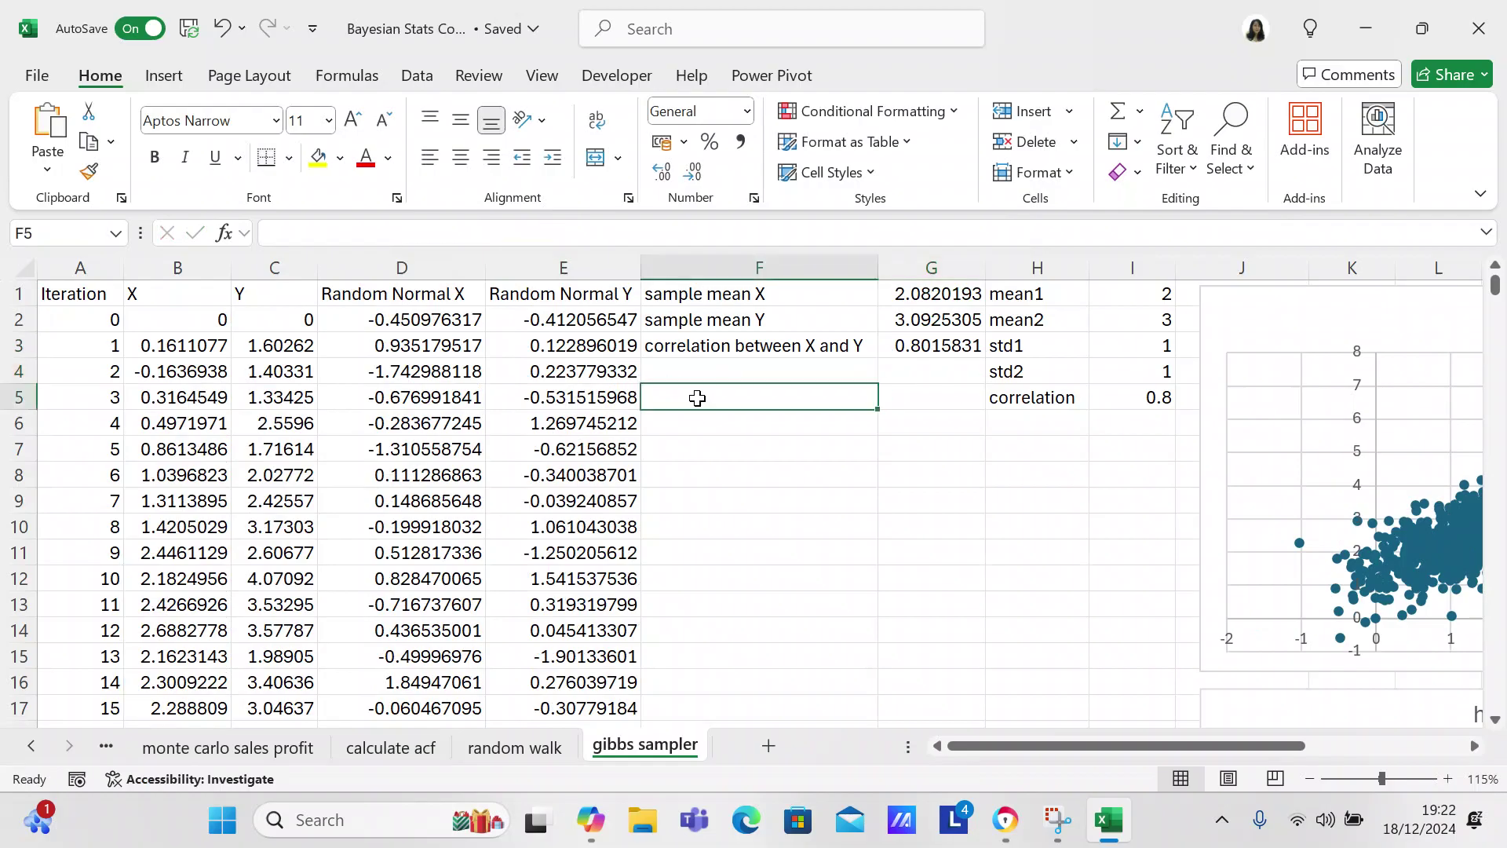
pyautogui.write('*')
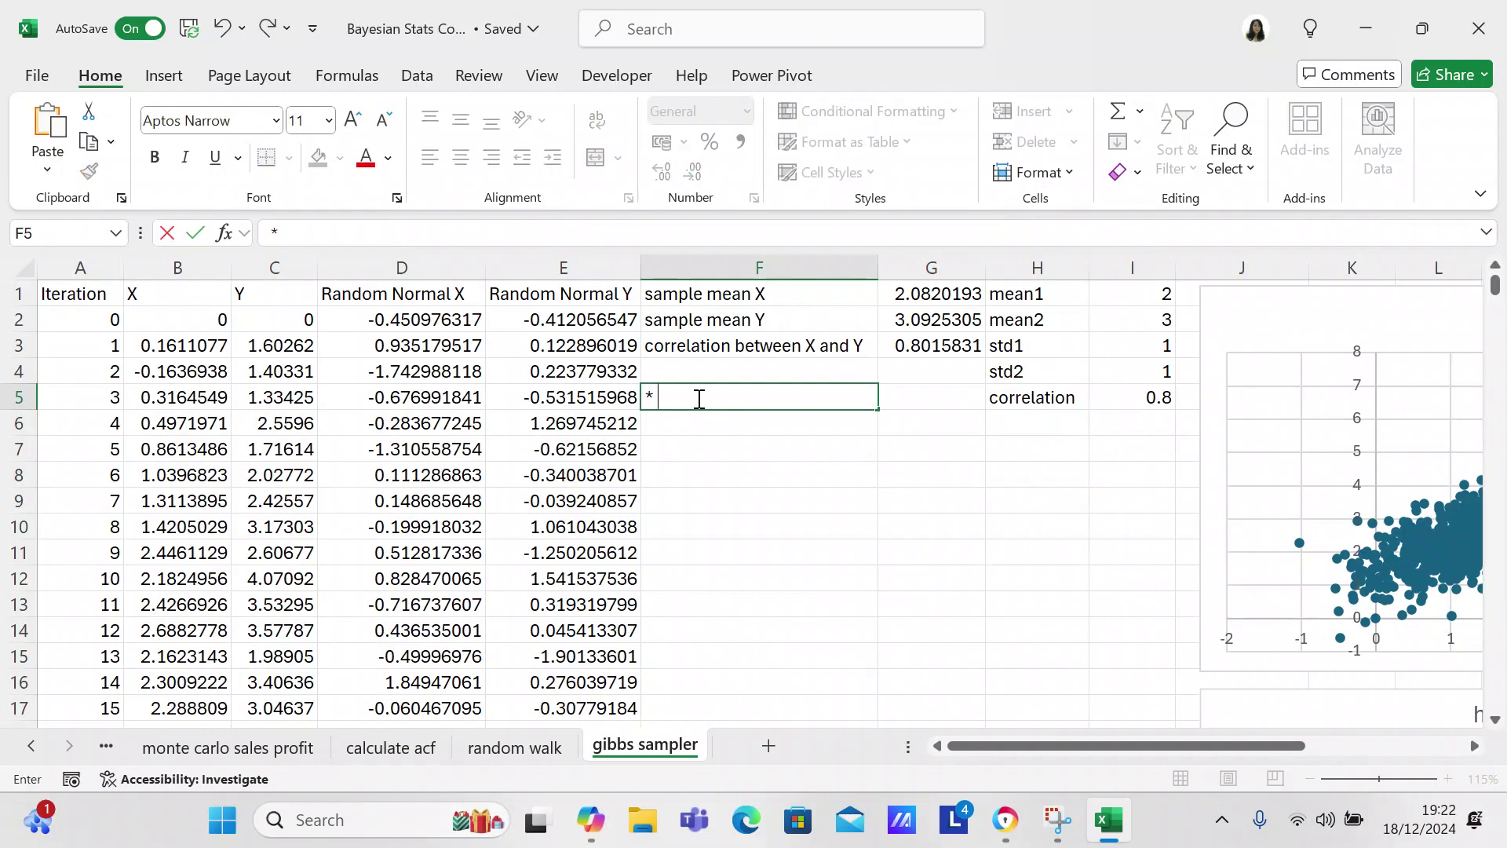
pyautogui.write(' exclude first 1')
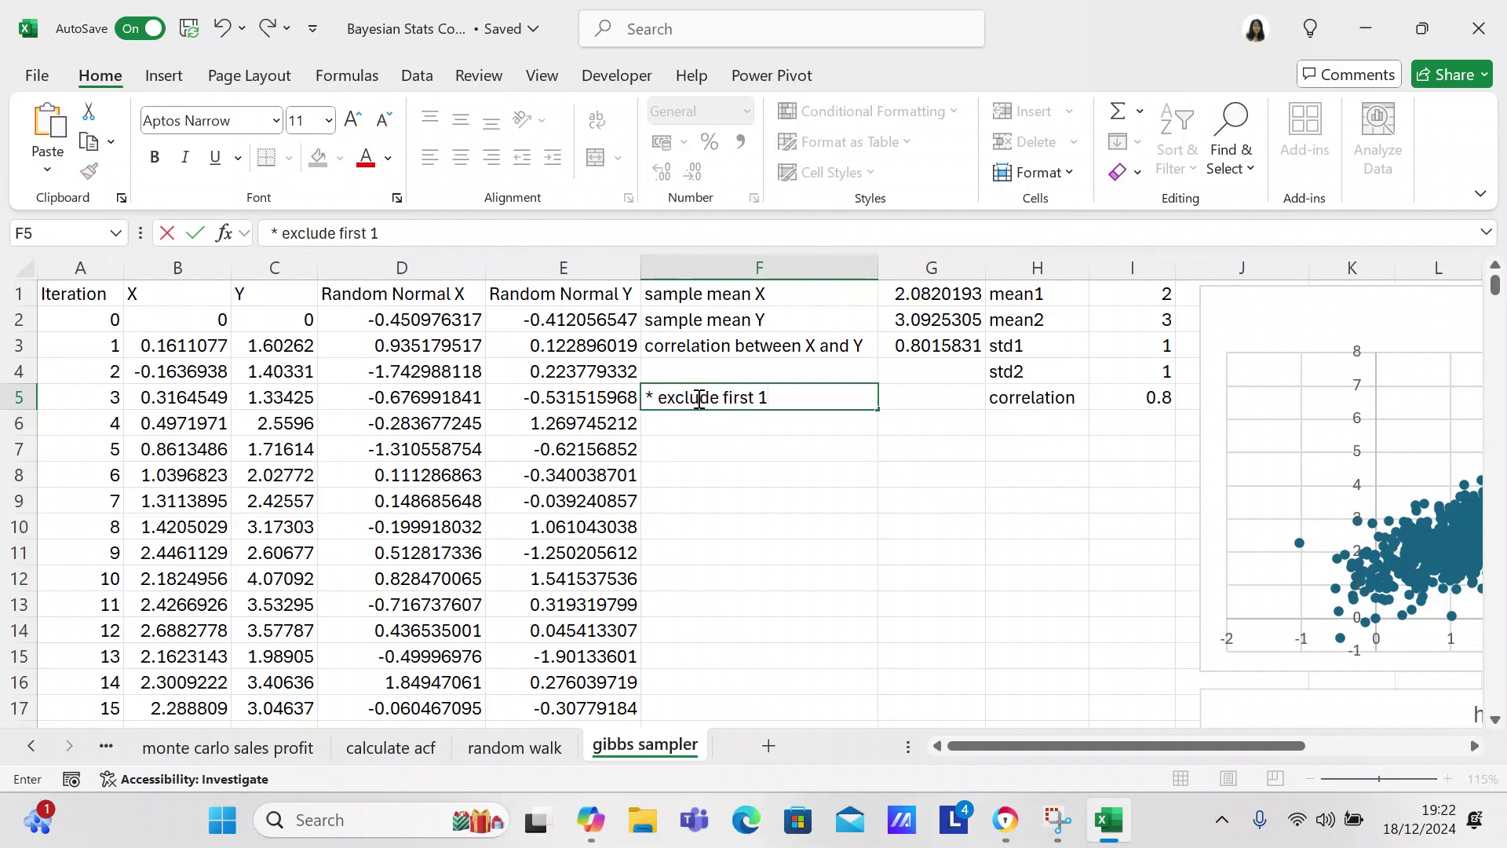
pyautogui.write(',000 rows')
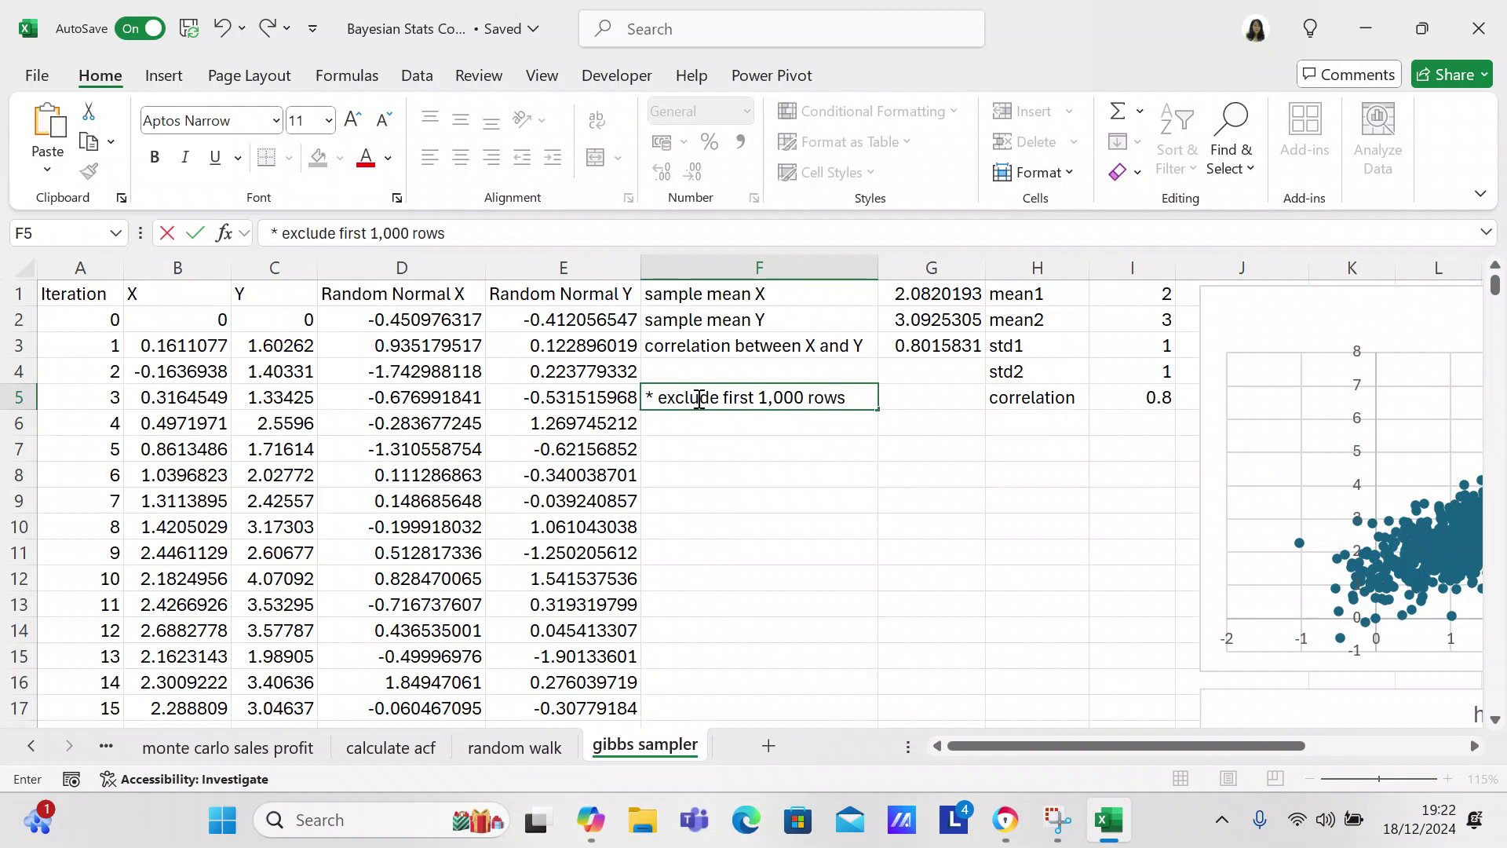
pyautogui.click(659, 399)
pyautogui.press('BackSpace')
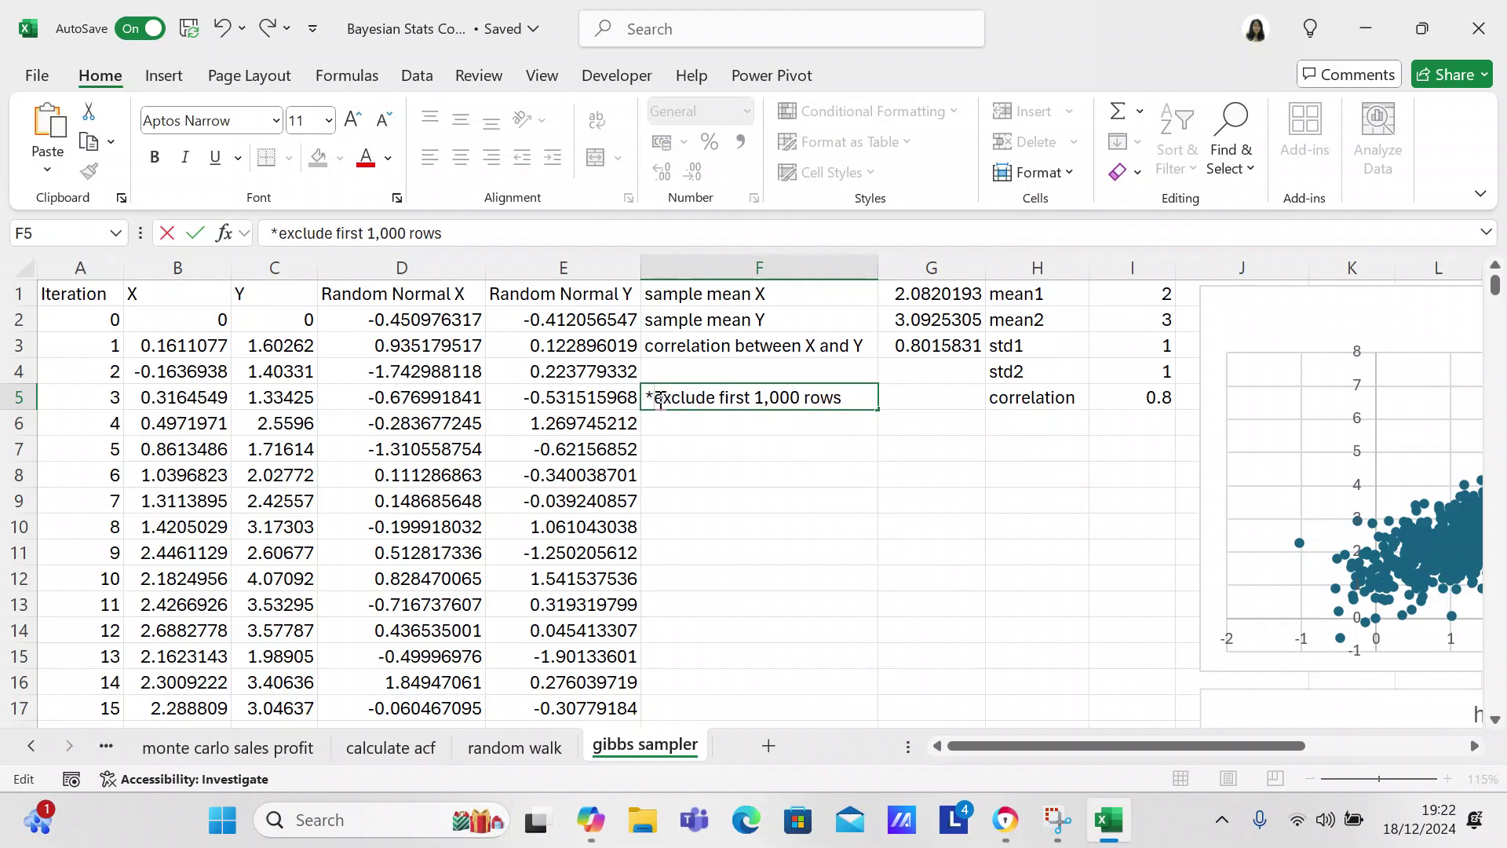
pyautogui.press('BackSpace')
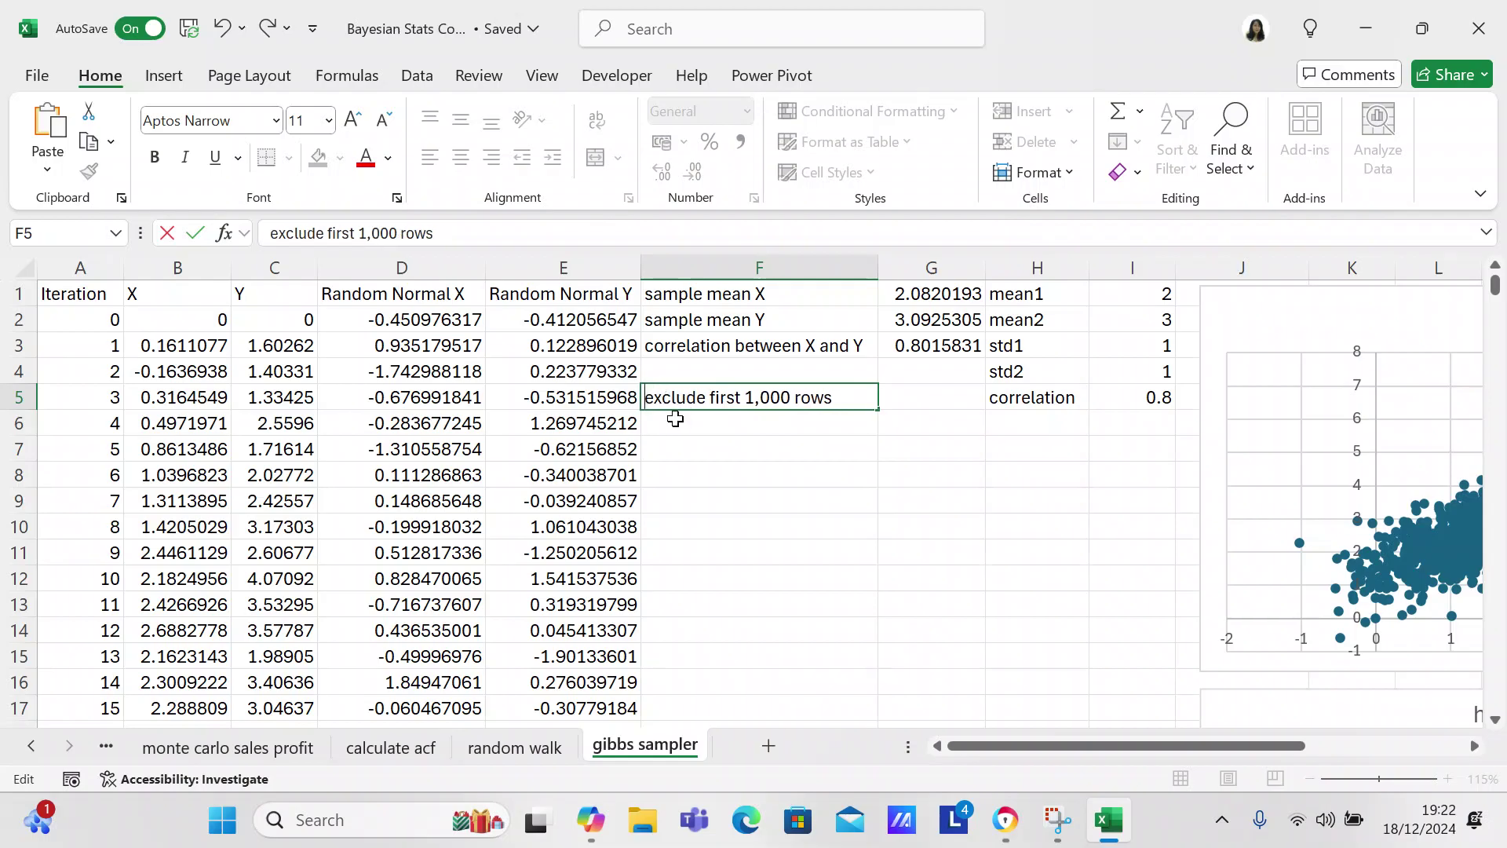
# Continue the note in F6 with "for burn-in period"
pyautogui.click(676, 424)
pyautogui.write('fo')
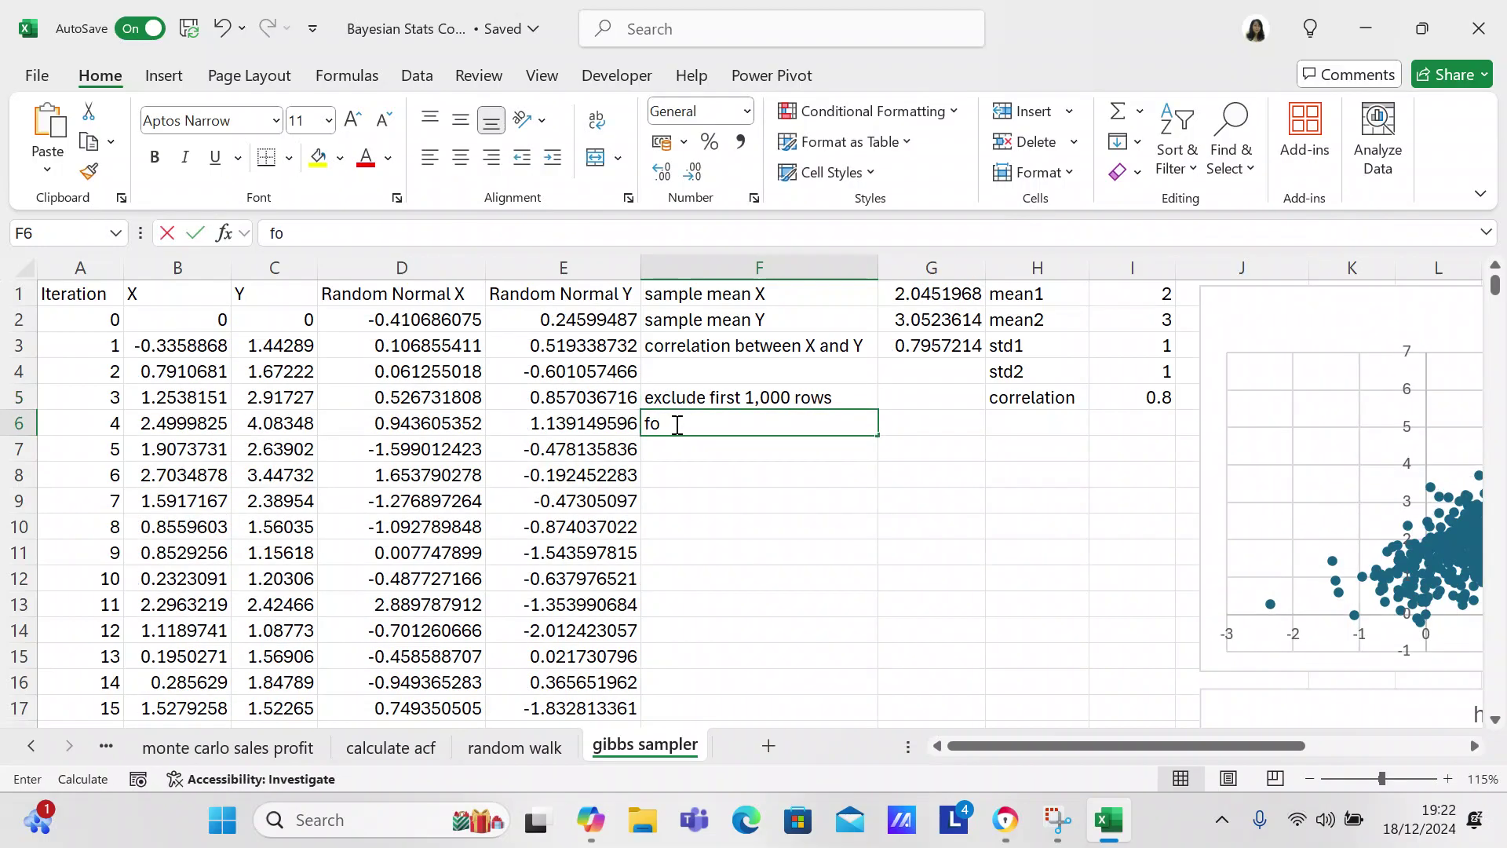
pyautogui.write('r but')
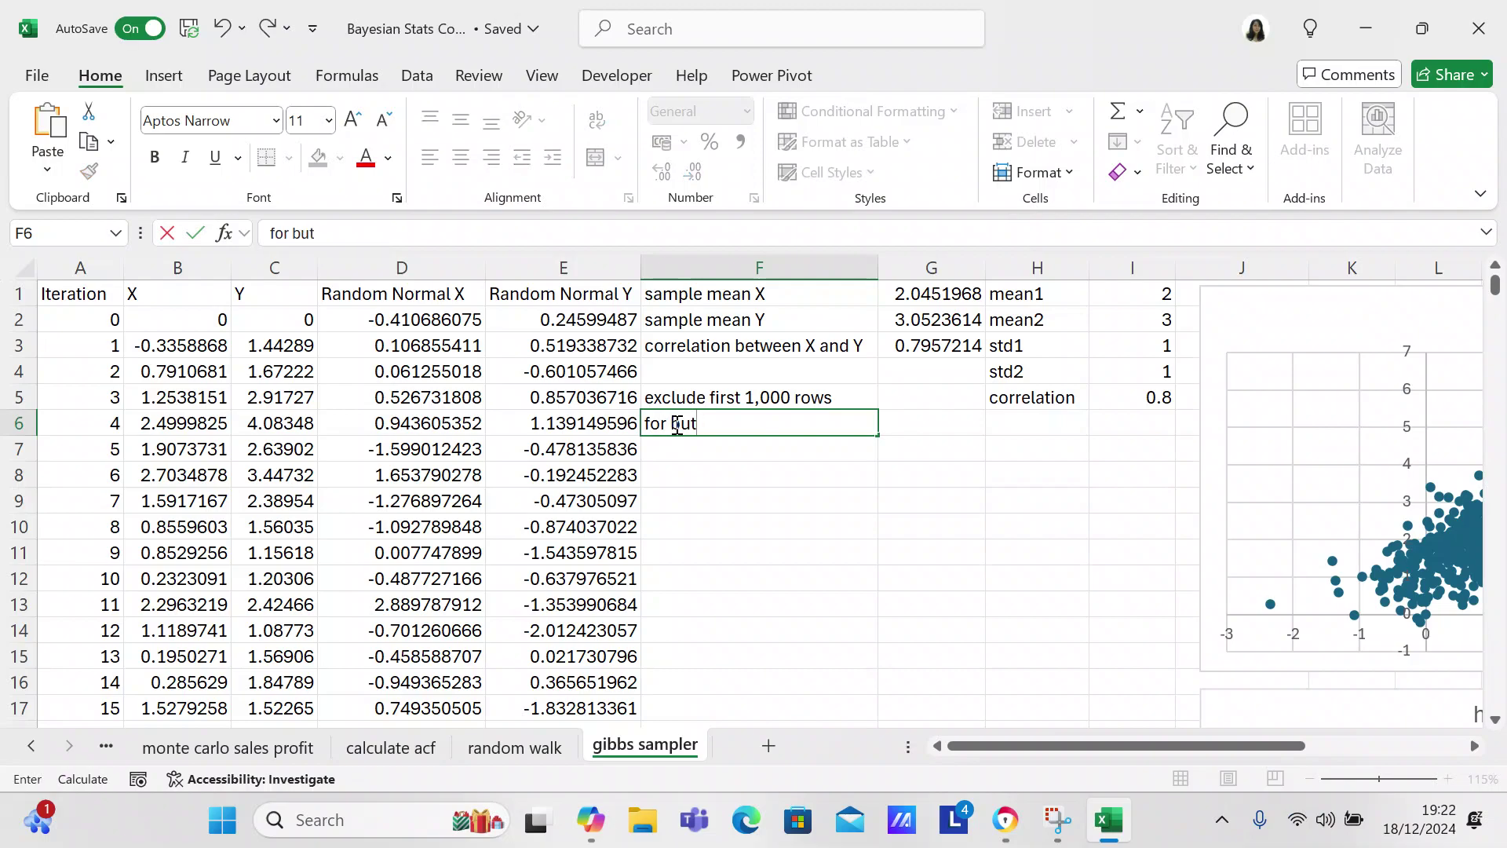
pyautogui.write('rn-in period')
pyautogui.scroll(-2, 680, 431)
pyautogui.click(776, 444)
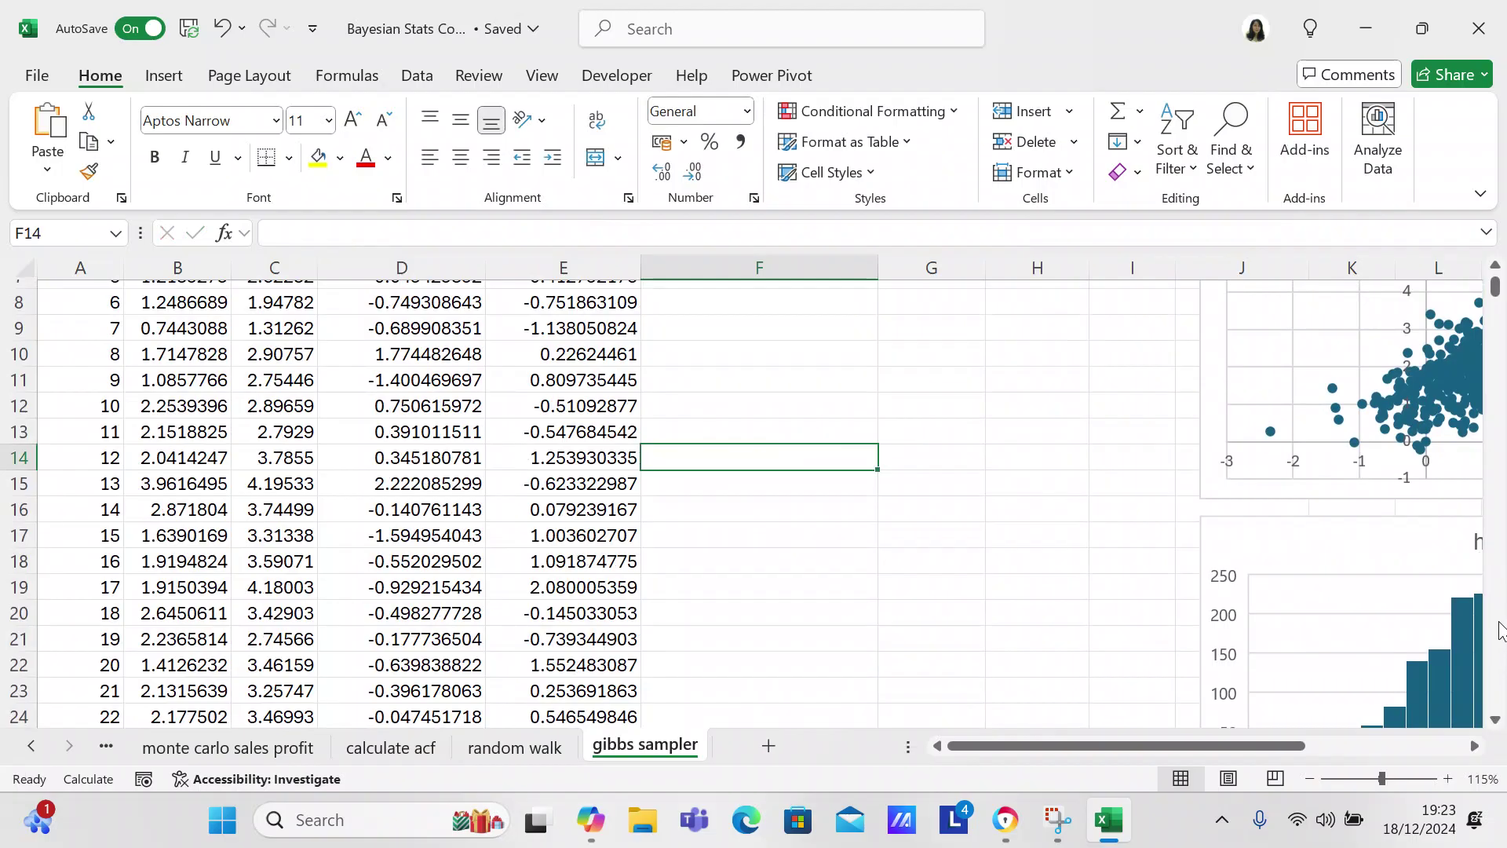
# Delete the scatter plot of the X and Y samples
pyautogui.moveTo(1495, 292); pyautogui.dragTo(1495, 270)
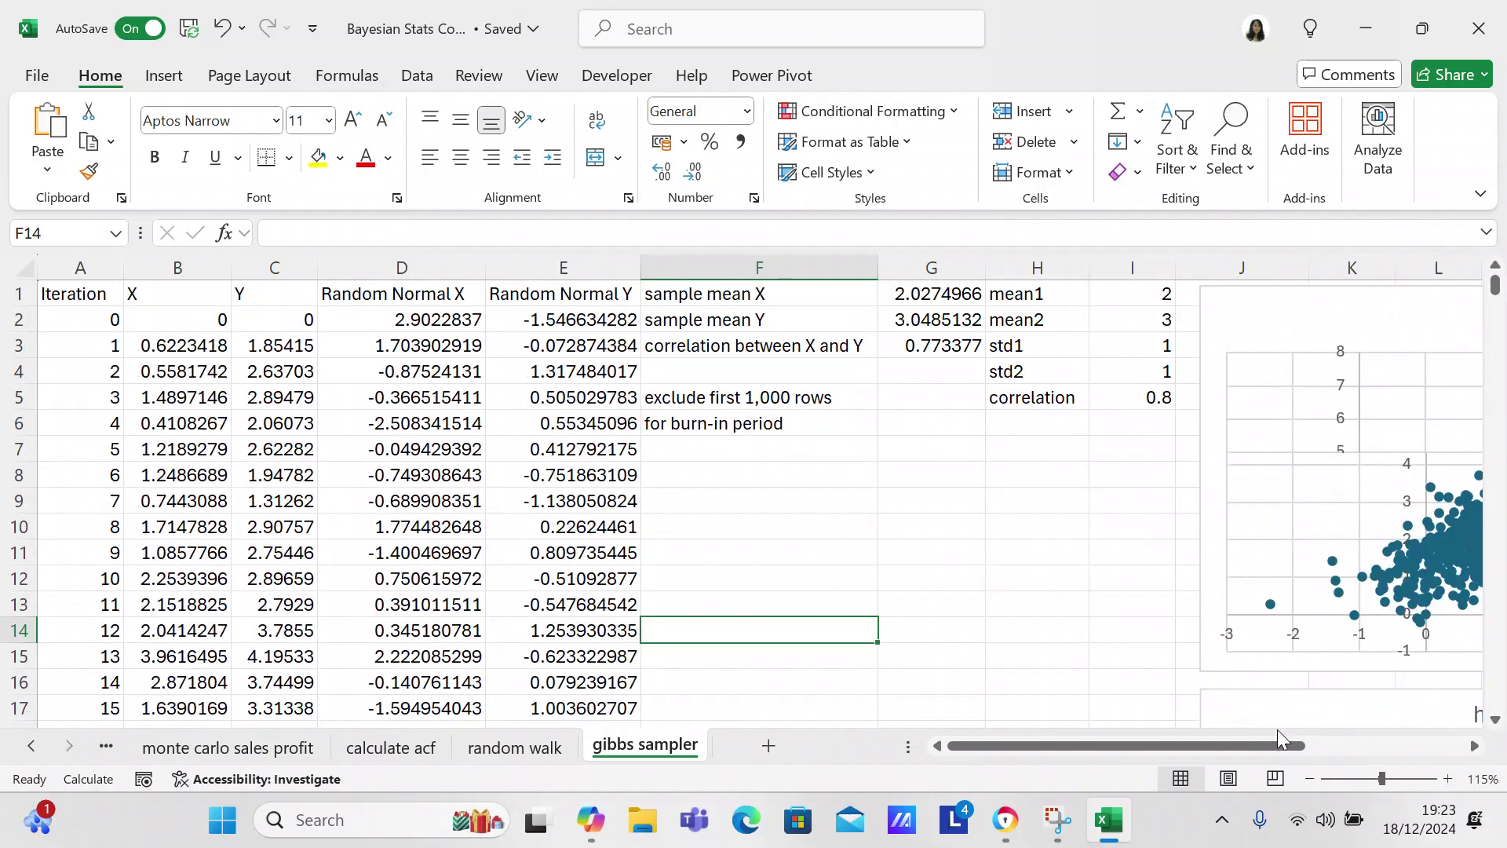
pyautogui.moveTo(1256, 742); pyautogui.dragTo(1502, 690)
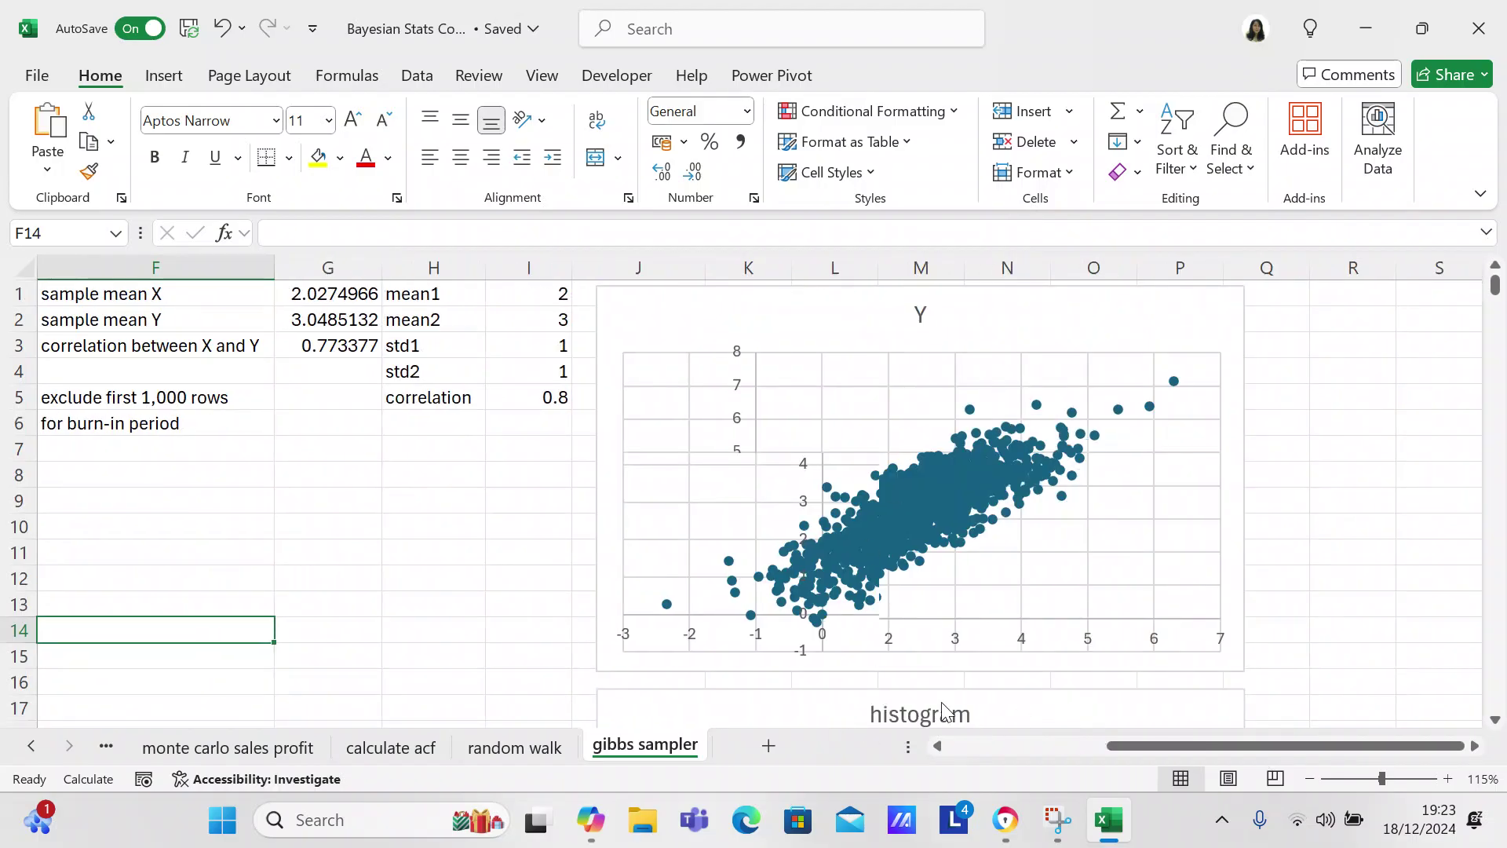
pyautogui.moveTo(1127, 739); pyautogui.dragTo(1183, 699)
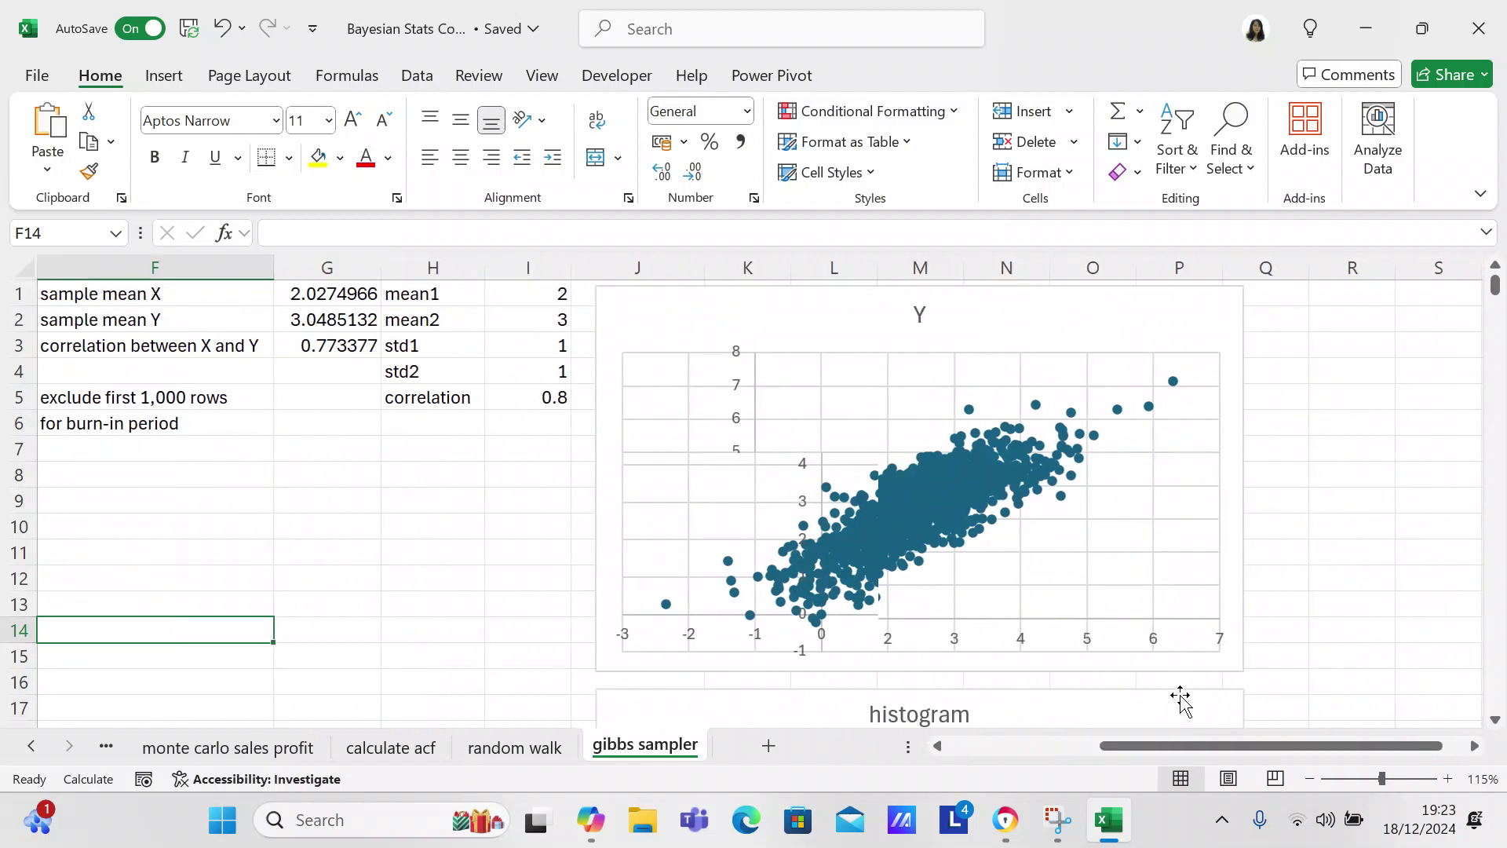
pyautogui.scroll(-3, 1185, 706)
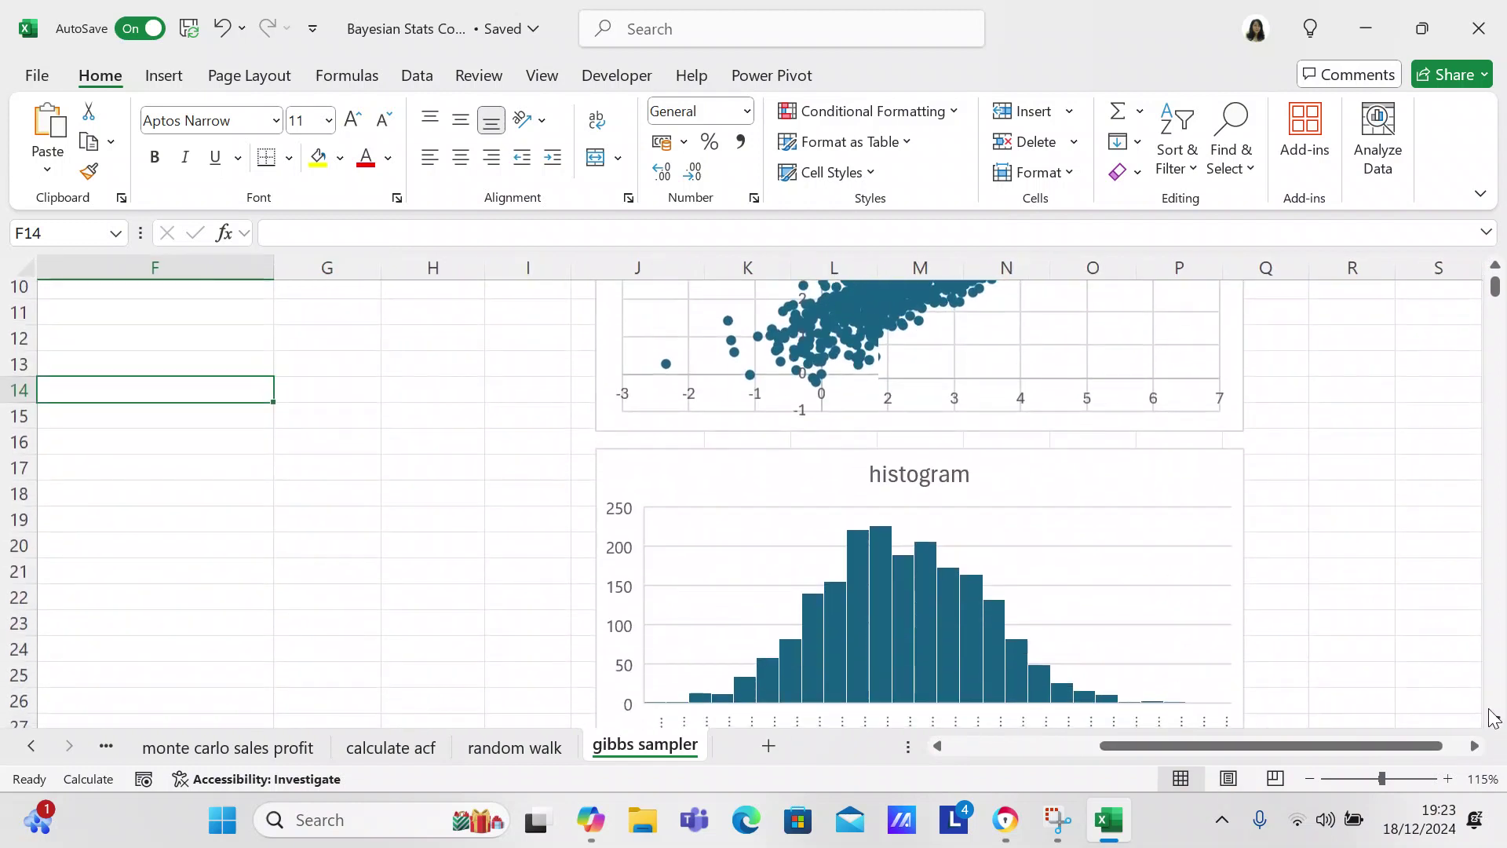
pyautogui.moveTo(1499, 289); pyautogui.dragTo(1500, 275)
pyautogui.click(1198, 333)
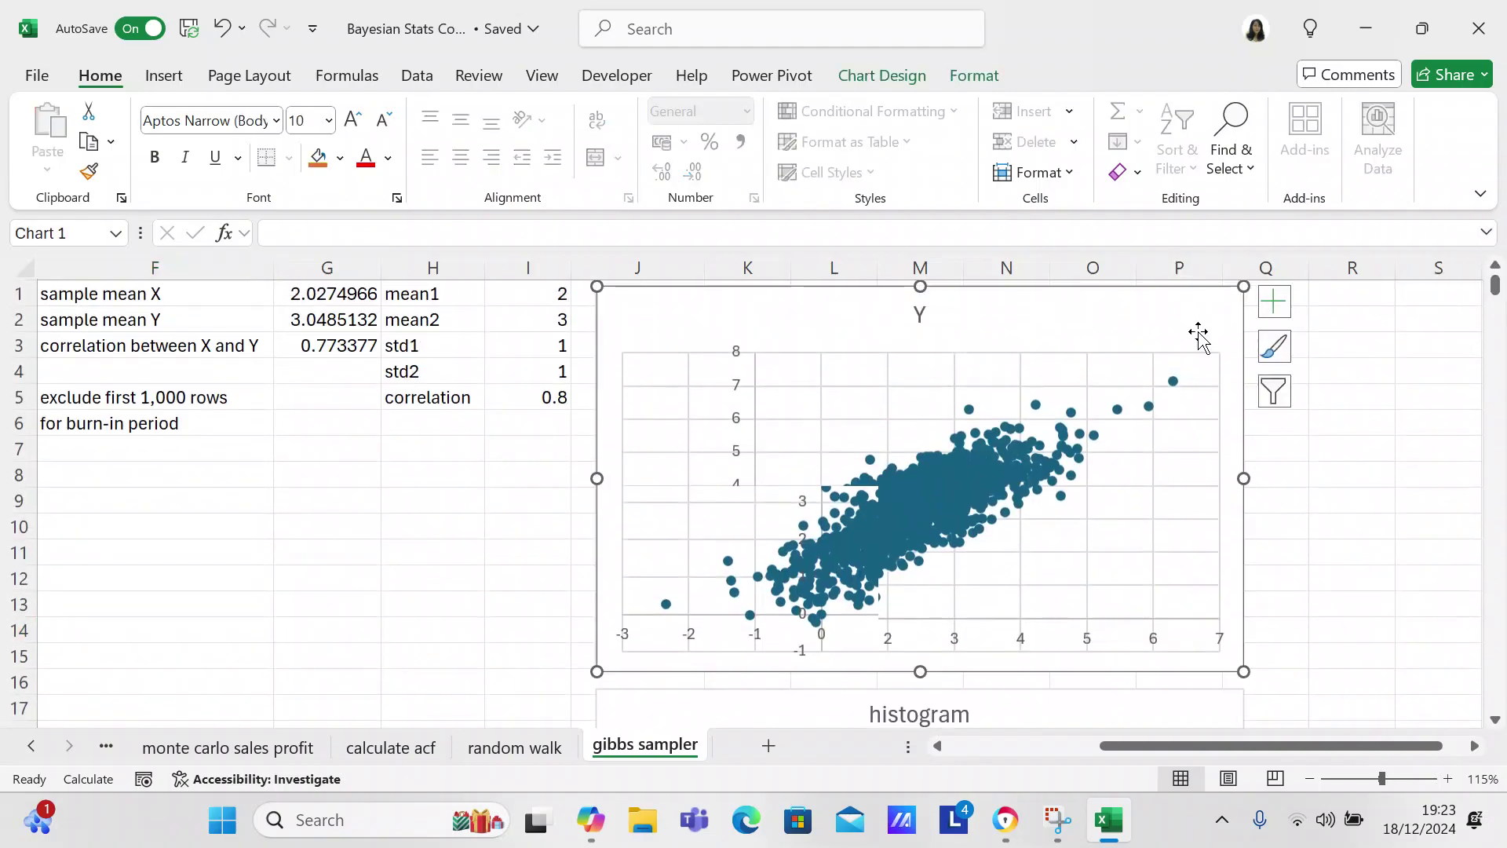
pyautogui.press('Delete')
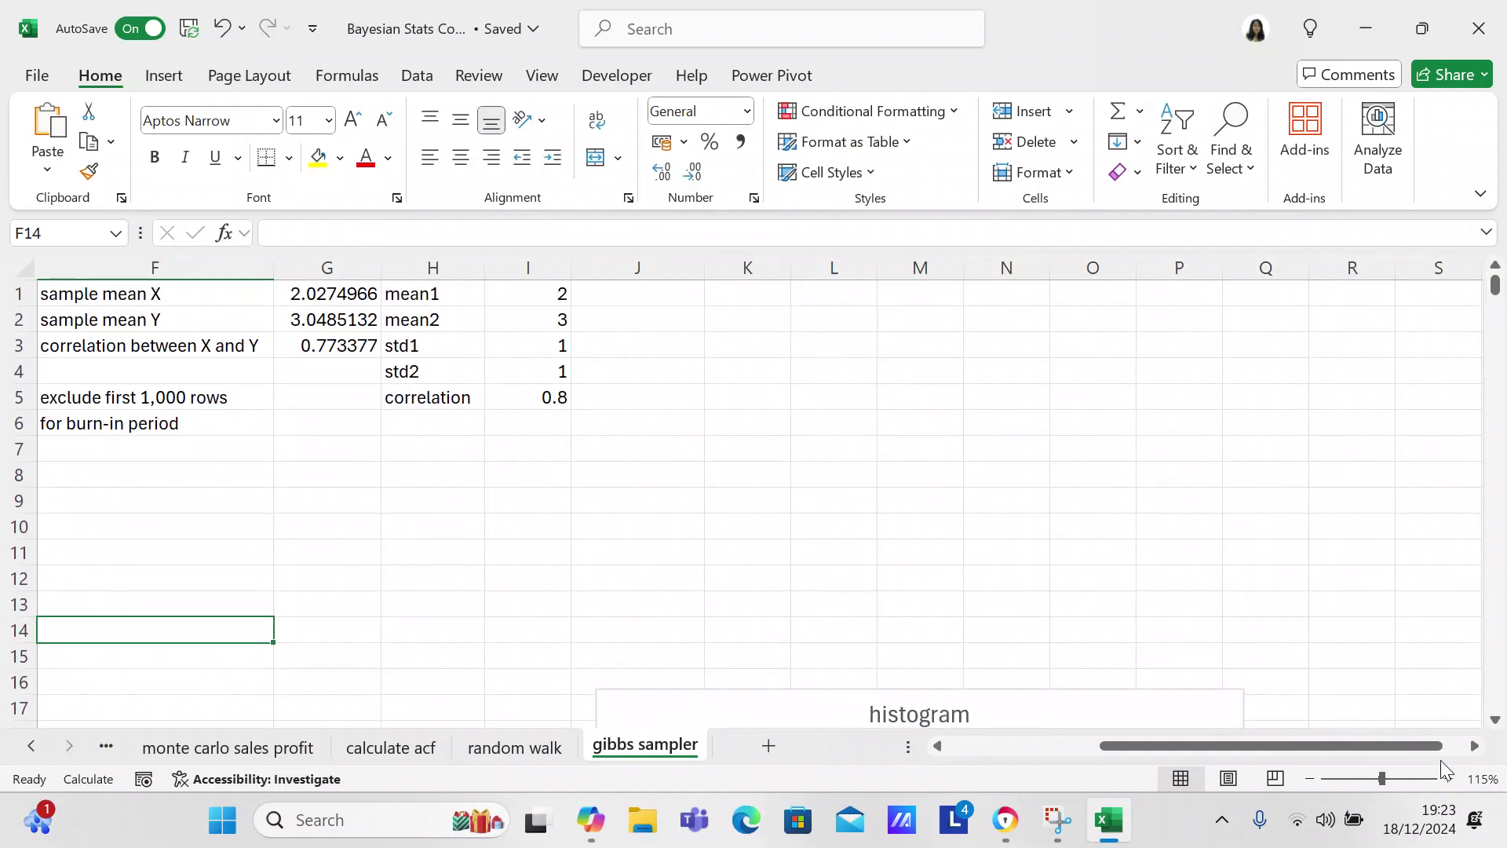
# Delete the histogram chart
pyautogui.moveTo(1494, 721); pyautogui.dragTo(1494, 720)
pyautogui.click(1026, 418)
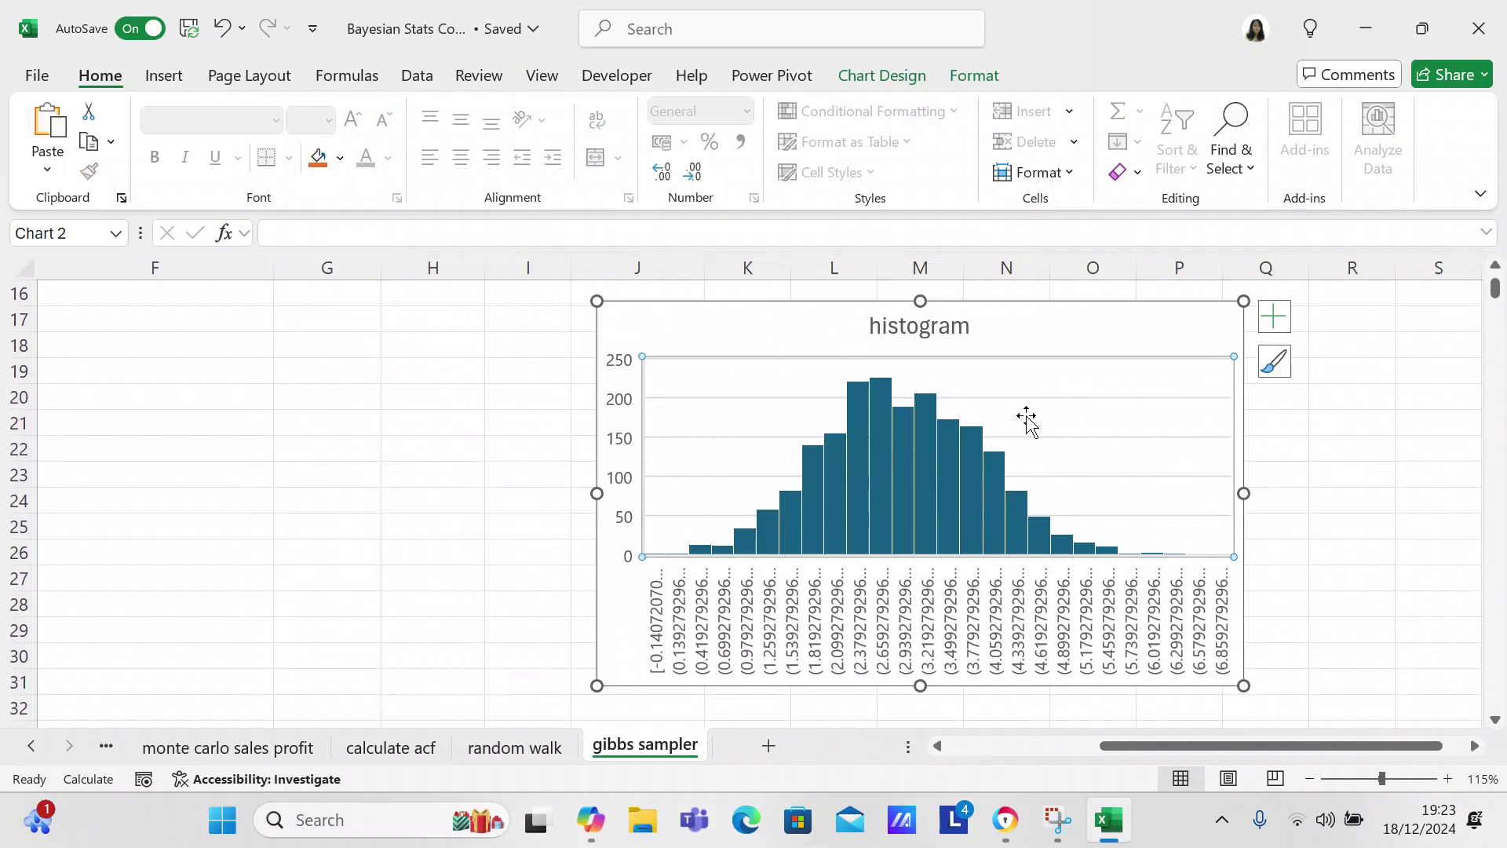
pyautogui.click(987, 323)
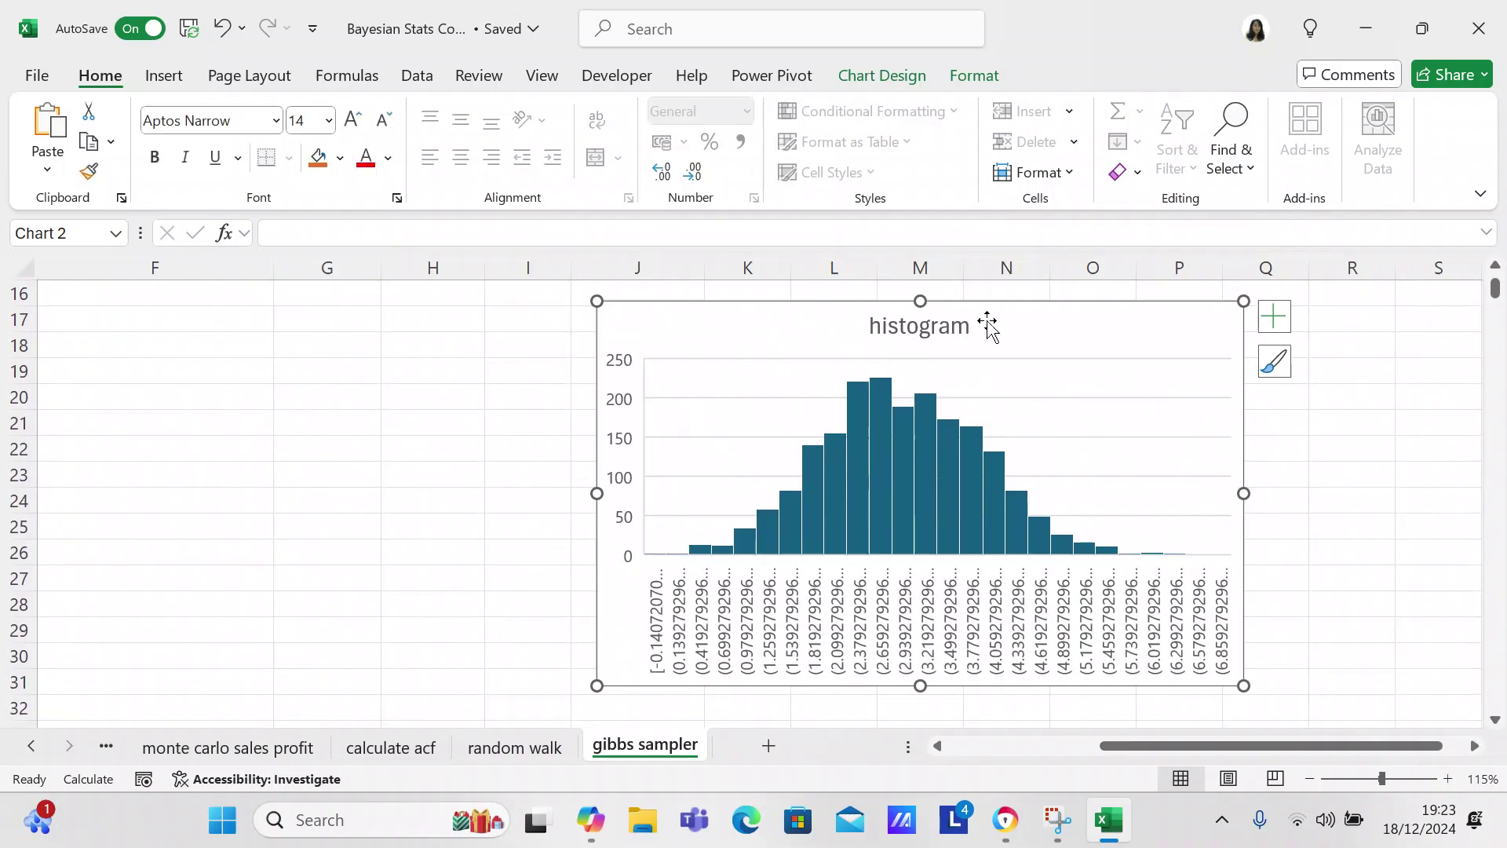
pyautogui.press('Delete')
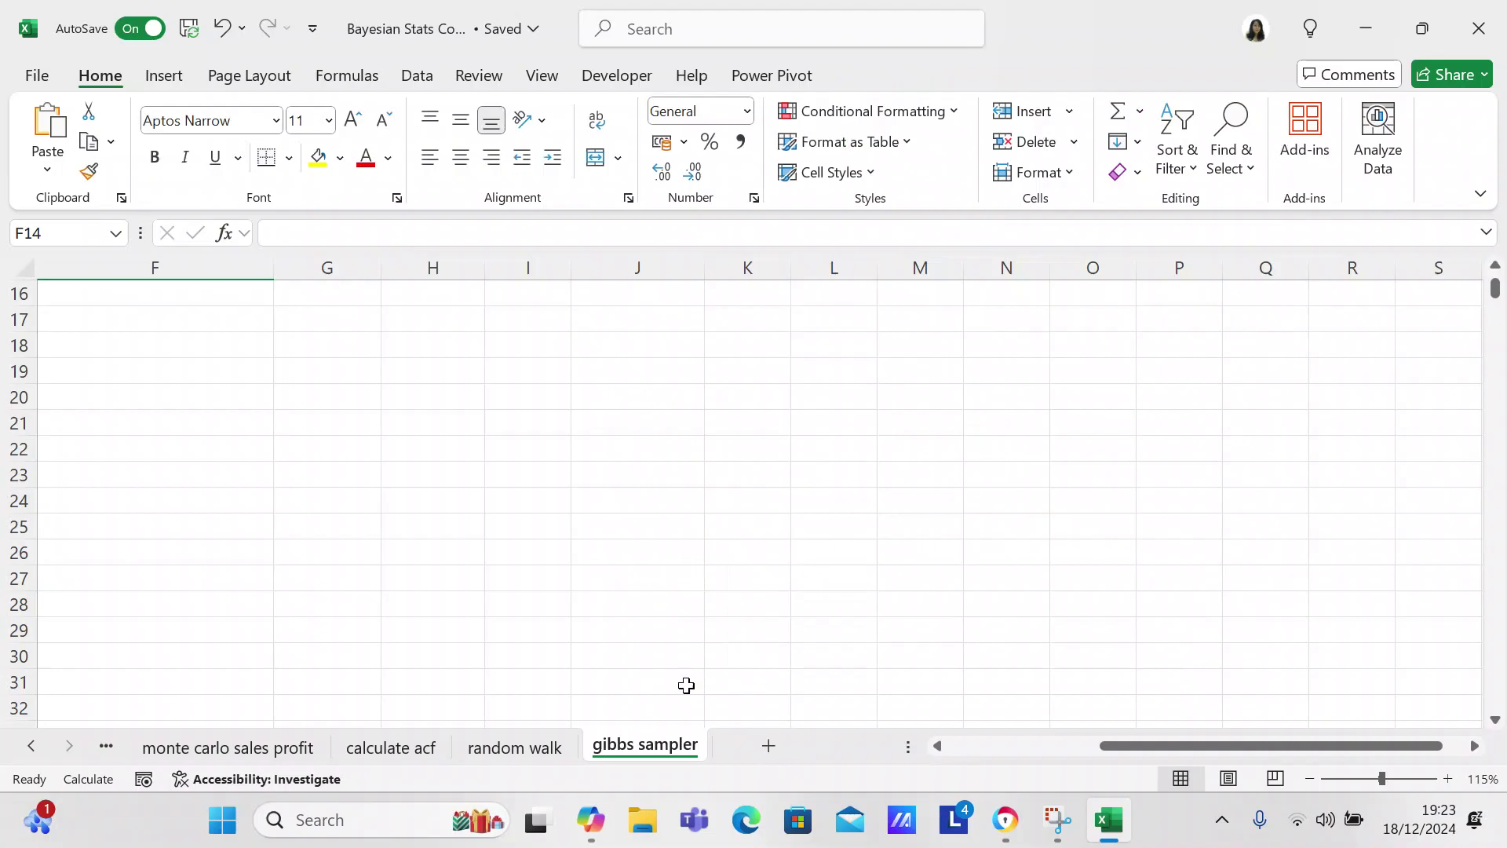
# Select the X and Y samples after the burn-in period, from row 1002 down to the last sample, B1002:C2002
pyautogui.moveTo(1119, 741); pyautogui.dragTo(956, 716)
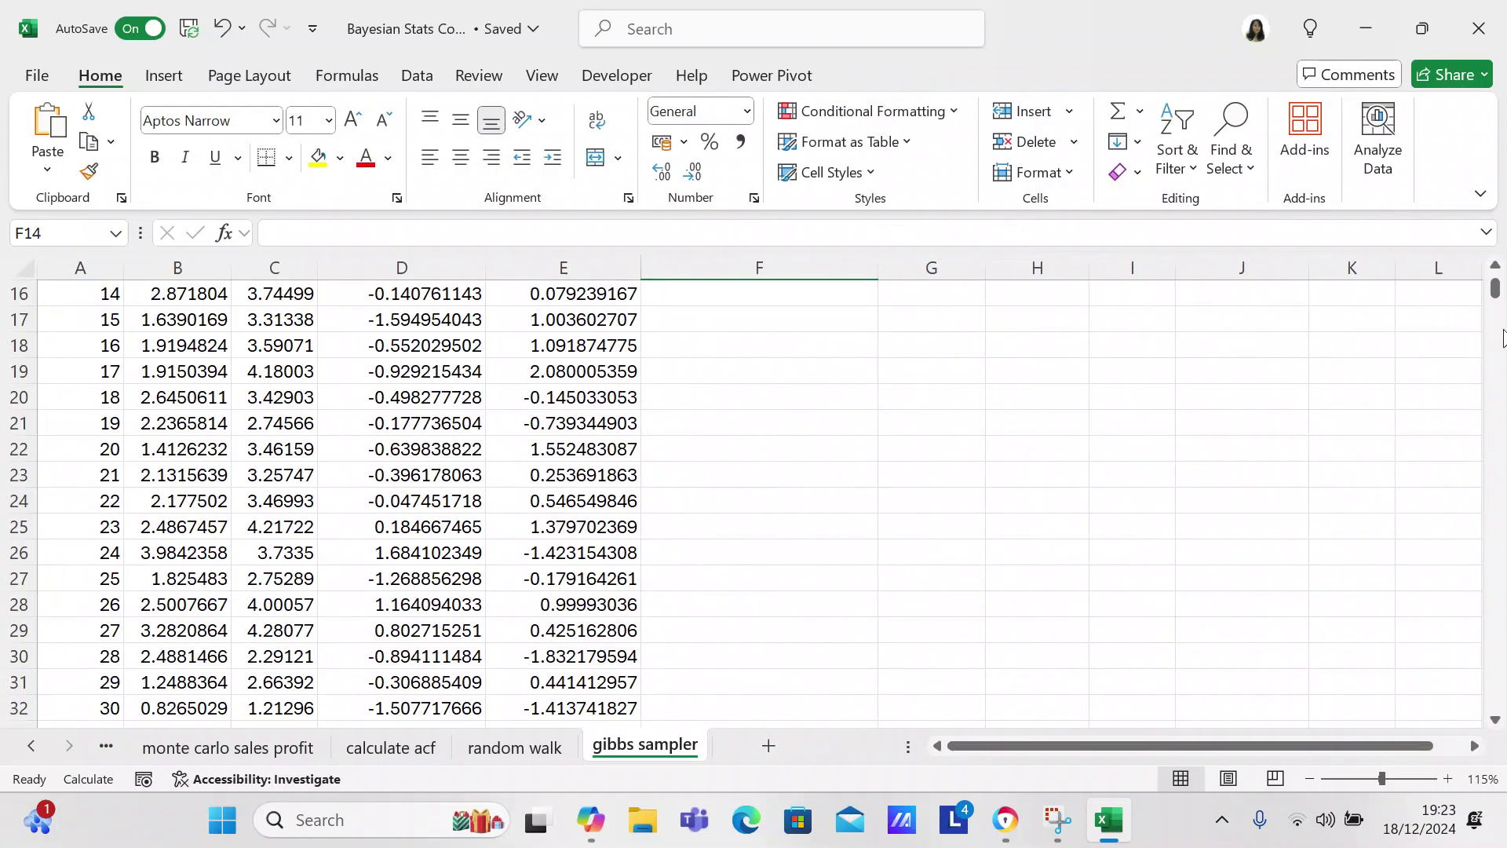
pyautogui.moveTo(1496, 292); pyautogui.dragTo(1497, 504)
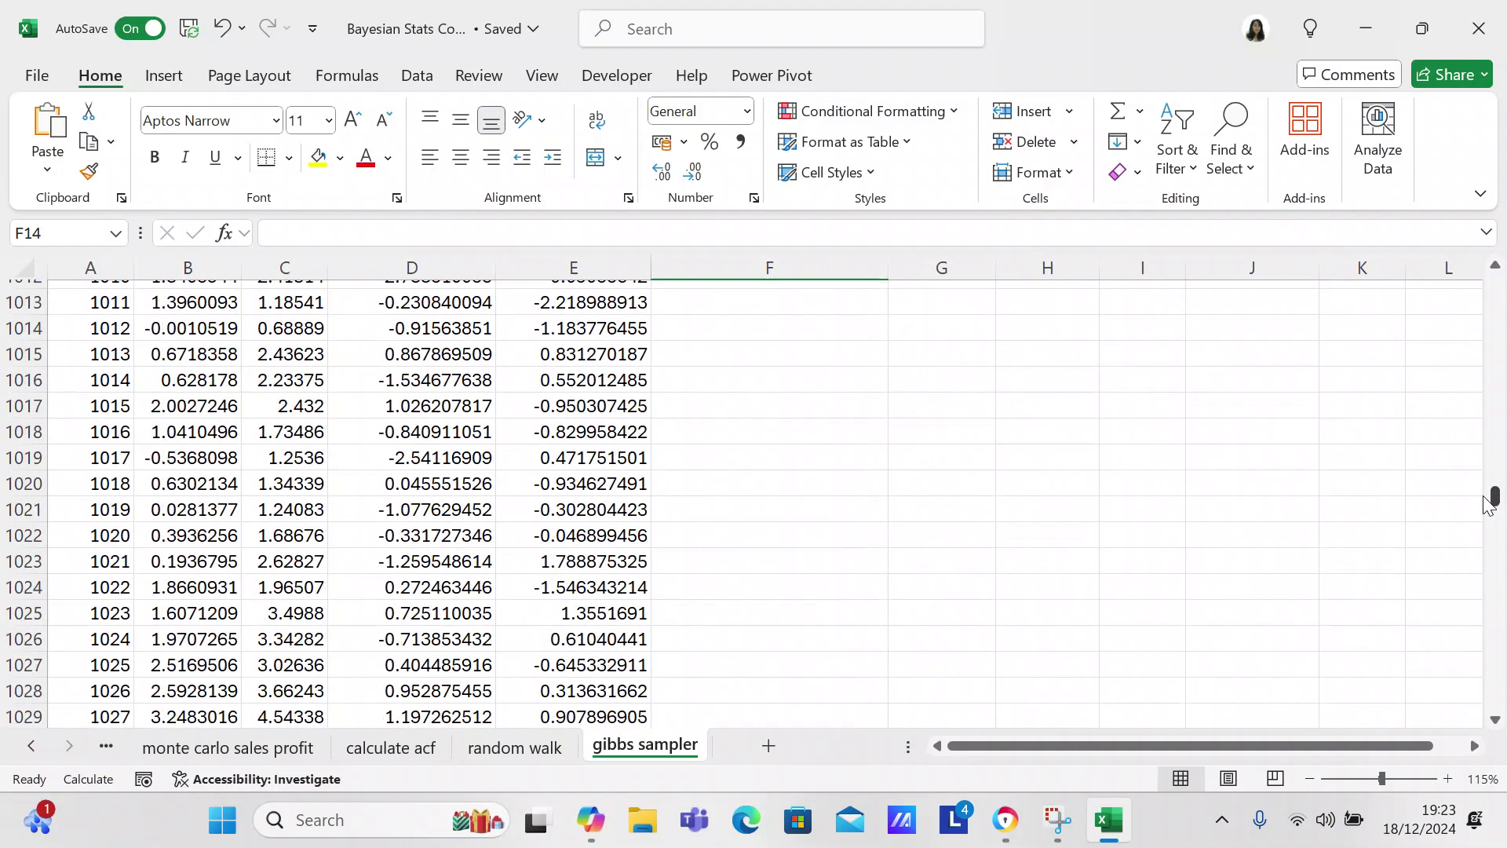
pyautogui.click(1496, 267)
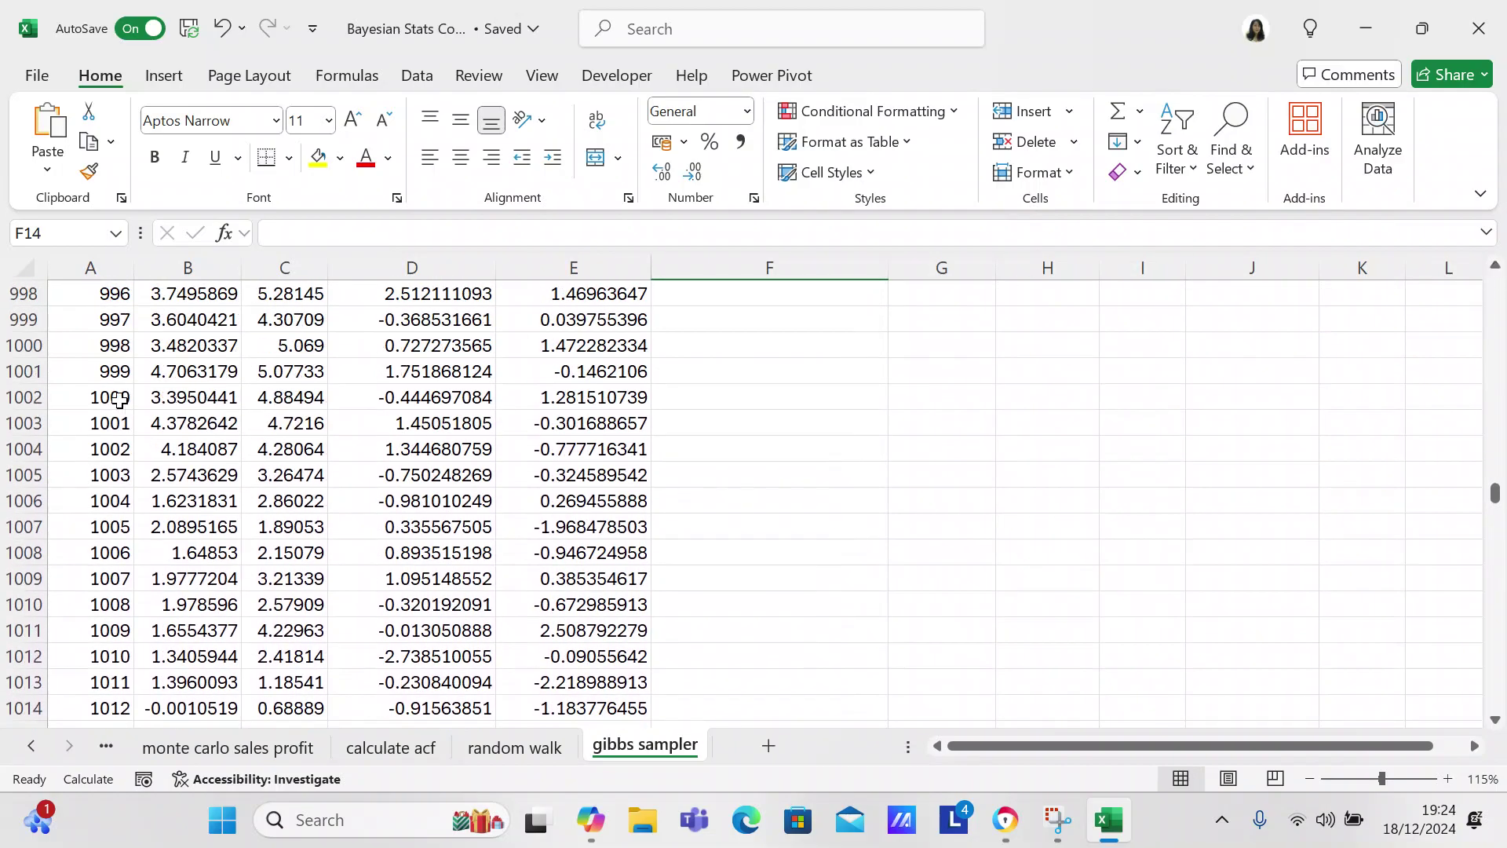
pyautogui.click(184, 418)
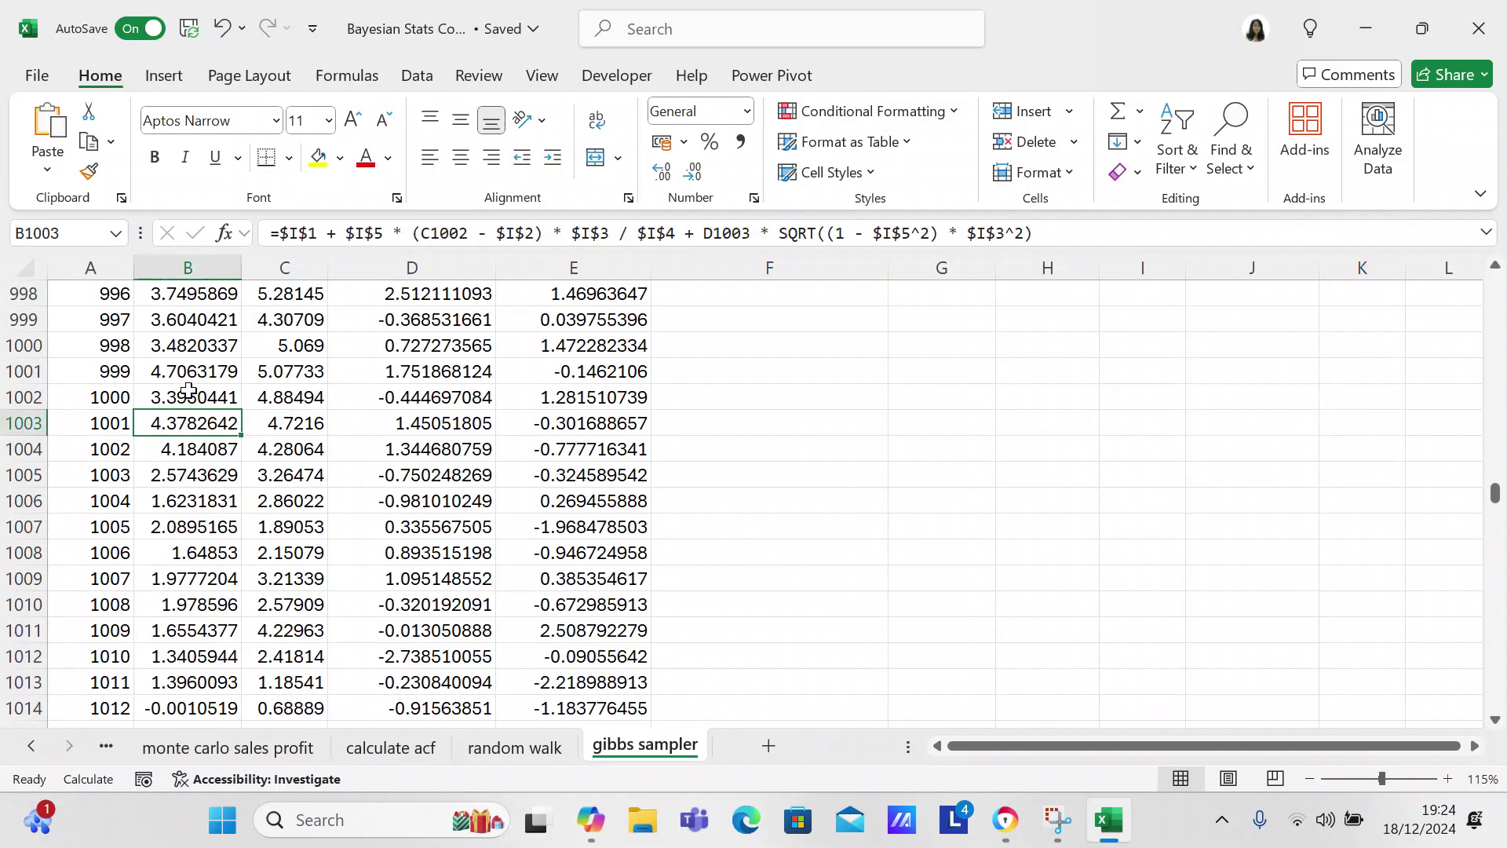
pyautogui.click(189, 390)
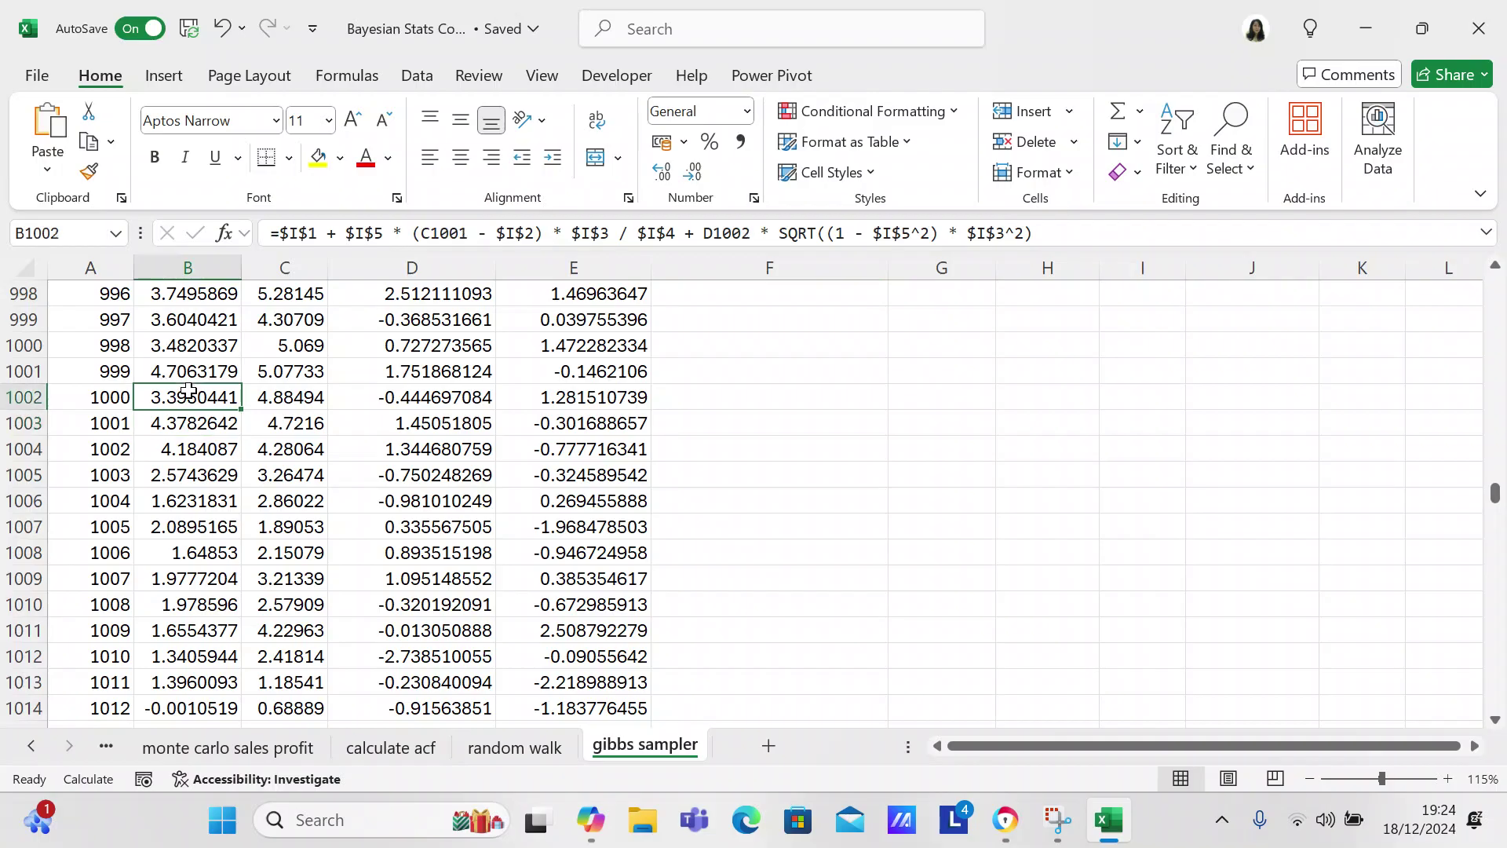
pyautogui.hotkey('shift', 'Right')
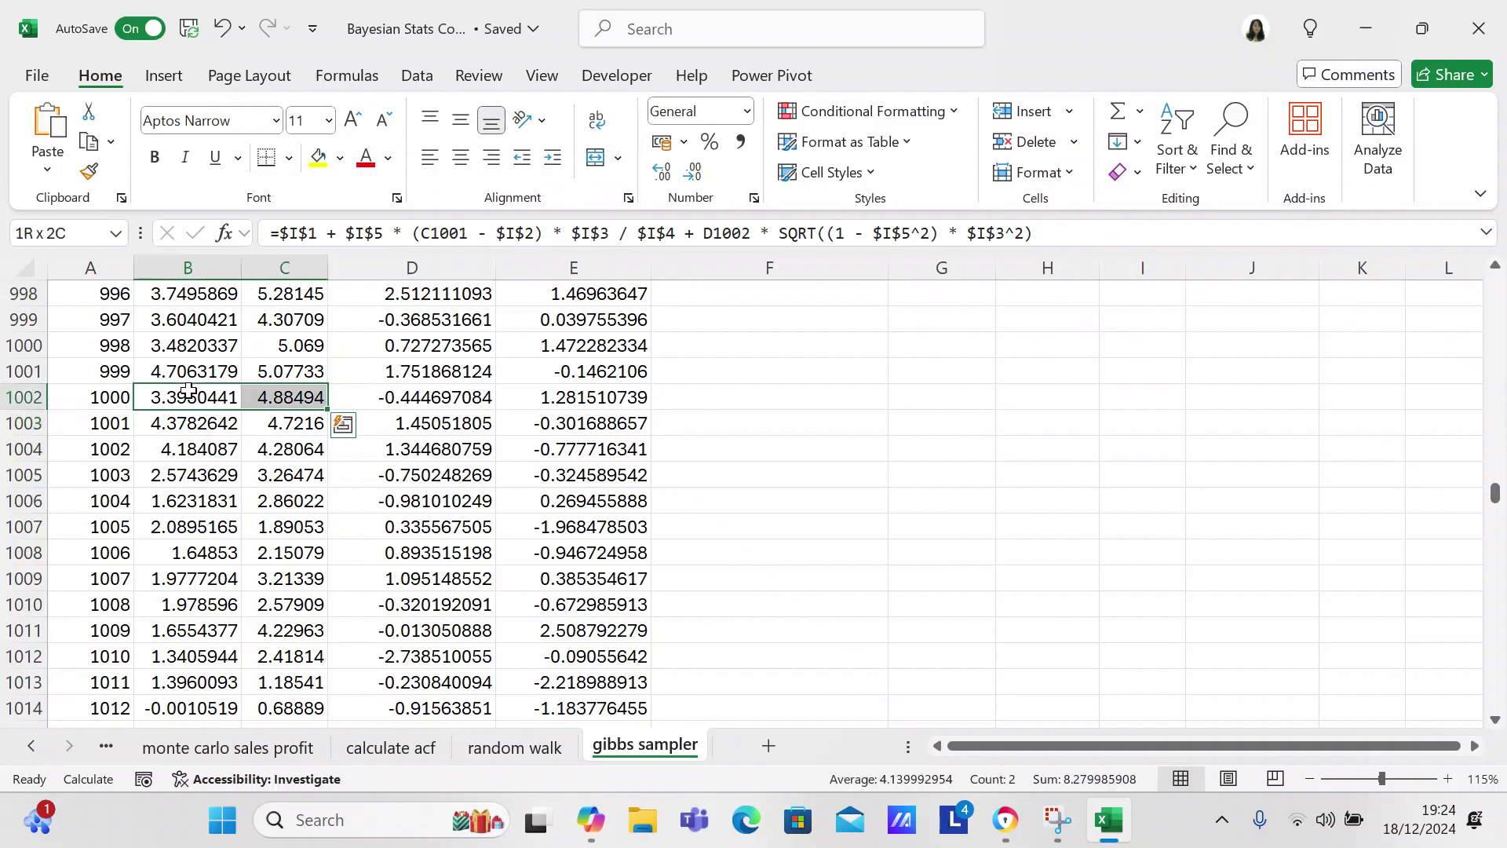
pyautogui.hotkey('shift', 'Down')
pyautogui.hotkey('shift', 'Down')
pyautogui.hotkey('shift', 'Down')
pyautogui.hotkey('shift', 'Down')
pyautogui.hotkey('shift', 'Down')
pyautogui.hotkey('shift', 'Down')
pyautogui.hotkey('shift', 'Down')
pyautogui.hotkey('shift', 'Down')
pyautogui.hotkey('shift', 'Down')
pyautogui.hotkey('shift', 'Down')
pyautogui.hotkey('shift', 'Down')
pyautogui.hotkey('shift', 'Down')
pyautogui.hotkey('shift', 'Down')
pyautogui.hotkey('shift', 'Down')
pyautogui.hotkey('shift', 'Down')
pyautogui.hotkey('shift', 'Down')
pyautogui.hotkey('shift', 'Down')
pyautogui.hotkey('shift', 'Down')
pyautogui.hotkey('shift', 'Down')
pyautogui.hotkey('shift', 'Down')
pyautogui.hotkey('shift', 'Down')
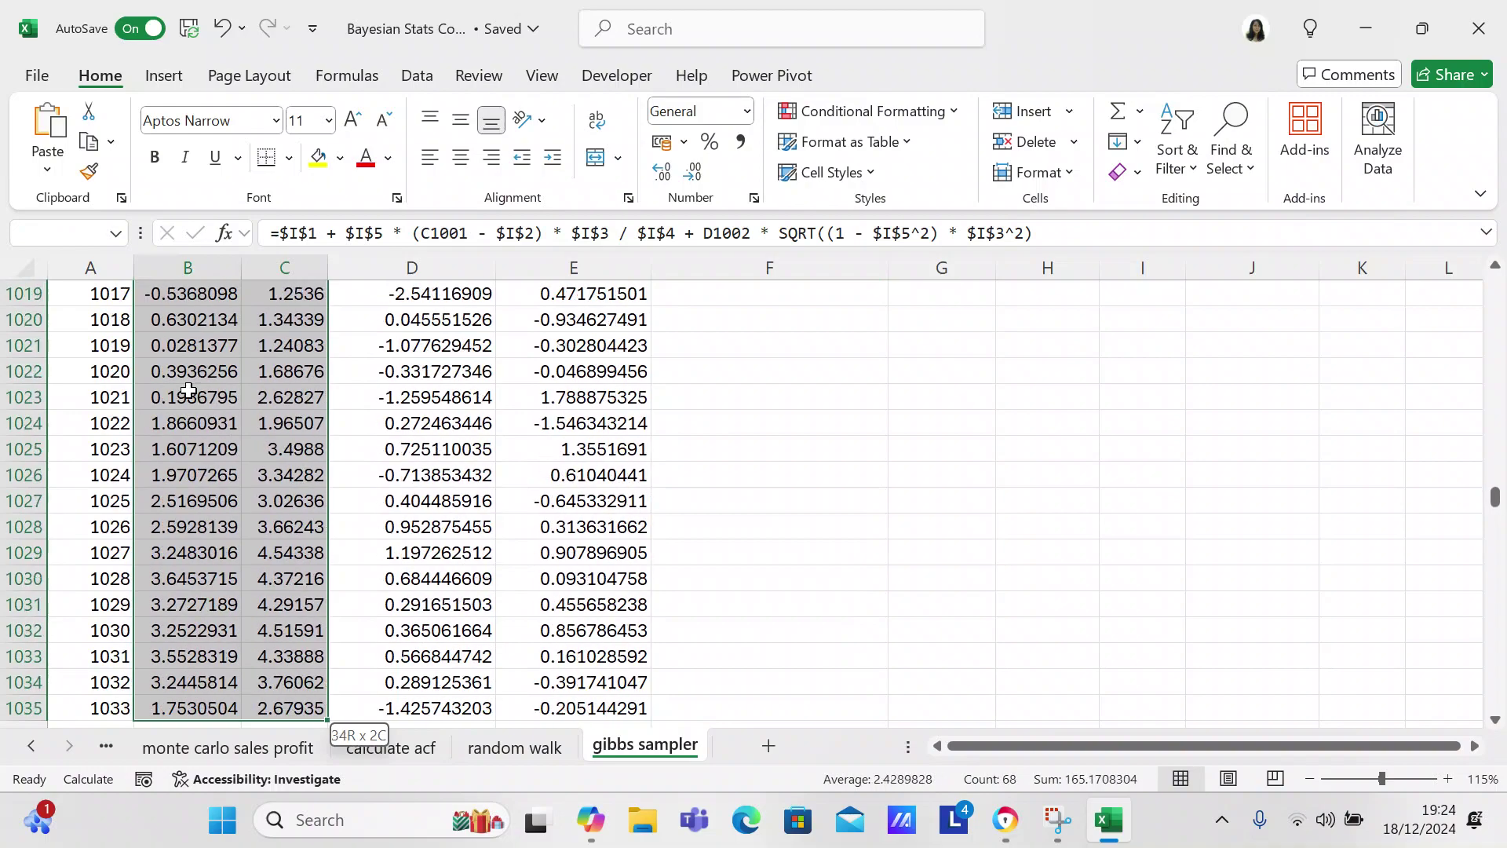
pyautogui.hotkey('shift', 'Down')
pyautogui.hotkey('shift', 'Down')
pyautogui.hotkey('shift', 'Down')
pyautogui.hotkey('shift', 'Down')
pyautogui.hotkey('shift', 'Down')
pyautogui.hotkey('shift', 'Down')
pyautogui.hotkey('shift', 'Down')
pyautogui.hotkey('shift', 'Down')
pyautogui.hotkey('shift', 'Down')
pyautogui.hotkey('shift', 'Down')
pyautogui.hotkey('shift', 'Down')
pyautogui.hotkey('shift', 'Down')
pyautogui.hotkey('shift', 'Down')
pyautogui.hotkey('shift', 'Down')
pyautogui.hotkey('shift', 'Down')
pyautogui.hotkey('shift', 'Down')
pyautogui.hotkey('shift', 'Down')
pyautogui.hotkey('shift', 'Down')
pyautogui.hotkey('shift', 'Down')
pyautogui.hotkey('shift', 'Down')
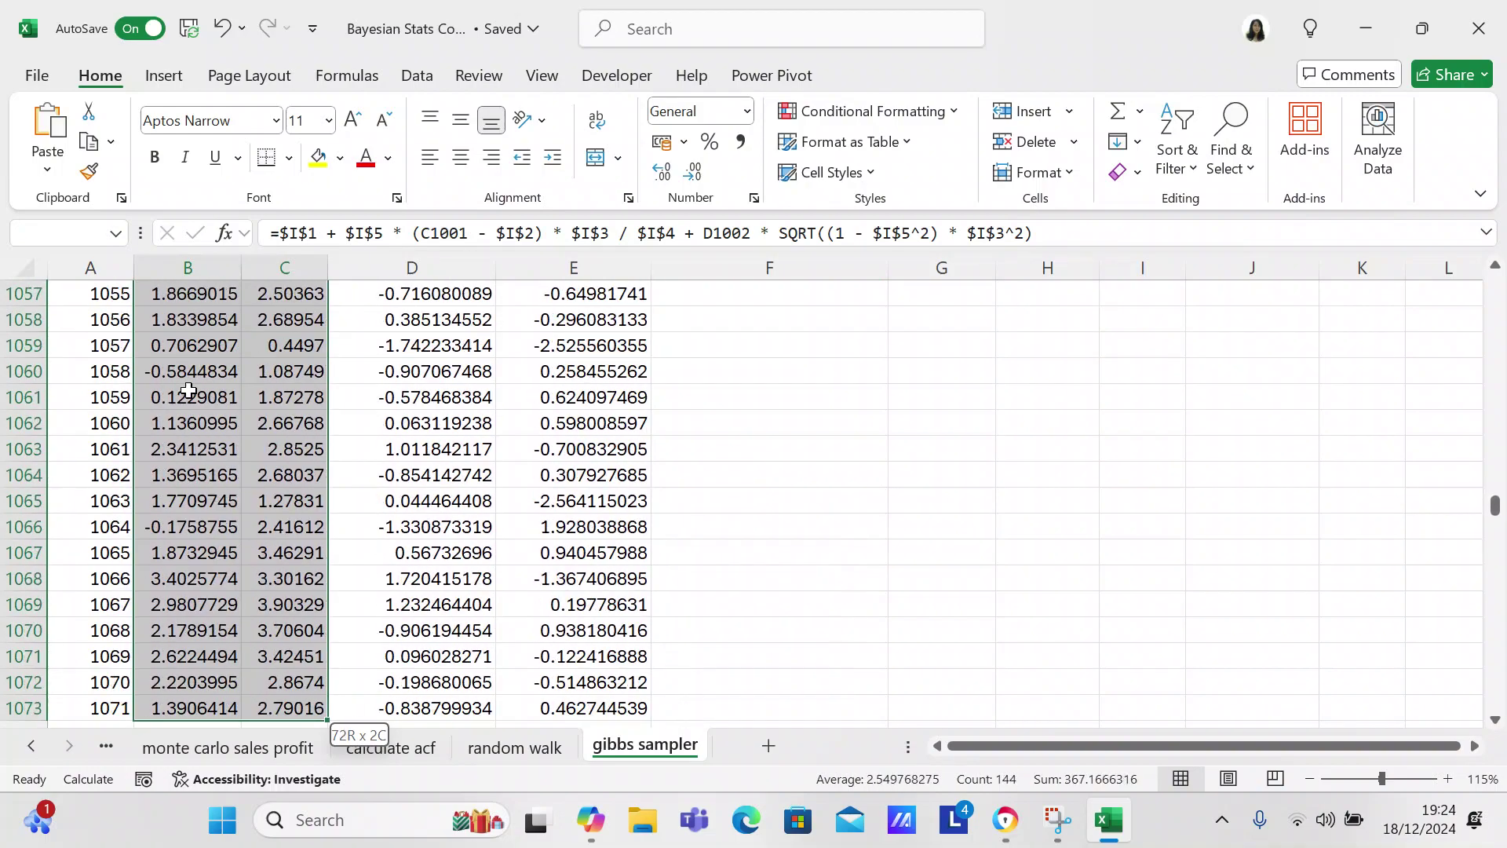
pyautogui.hotkey('shift', 'Down')
pyautogui.hotkey('shift', 'Down')
pyautogui.hotkey('shift', 'Down')
pyautogui.hotkey('shift', 'Down')
pyautogui.hotkey('shift', 'Down')
pyautogui.hotkey('shift', 'Down')
pyautogui.hotkey('shift', 'Down')
pyautogui.hotkey('shift', 'Down')
pyautogui.hotkey('shift', 'Down')
pyautogui.hotkey('shift', 'Down')
pyautogui.hotkey('shift', 'Down')
pyautogui.hotkey('shift', 'Down')
pyautogui.hotkey('shift', 'Down')
pyautogui.hotkey('shift', 'Down')
pyautogui.hotkey('shift', 'Down')
pyautogui.hotkey('shift', 'Down')
pyautogui.hotkey('shift', 'Down')
pyautogui.hotkey('shift', 'Down')
pyautogui.hotkey('shift', 'Down')
pyautogui.hotkey('shift', 'Down')
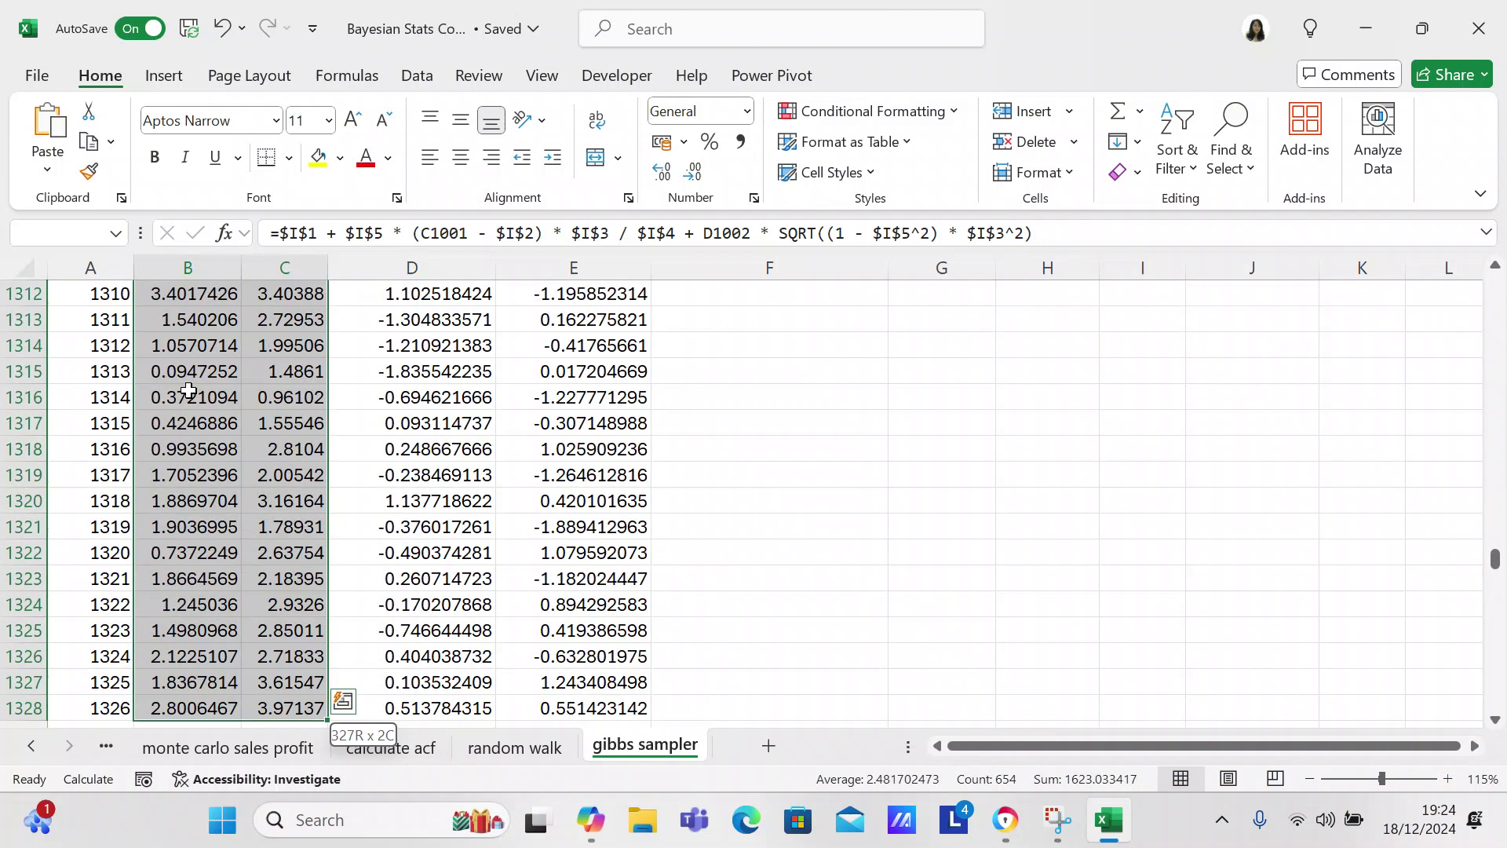
pyautogui.hotkey('shift', 'pagedown')
pyautogui.hotkey('shift', 'pagedown')
pyautogui.hotkey('shift', 'pagedown')
pyautogui.hotkey('shift', 'pagedown')
pyautogui.hotkey('shift', 'pagedown')
pyautogui.hotkey('shift', 'pagedown')
pyautogui.hotkey('shift', 'pagedown')
pyautogui.hotkey('shift', 'pagedown')
pyautogui.hotkey('shift', 'pagedown')
pyautogui.hotkey('shift', 'pagedown')
pyautogui.hotkey('shift', 'pagedown')
pyautogui.hotkey('shift', 'pagedown')
pyautogui.hotkey('shift', 'pagedown')
pyautogui.hotkey('shift', 'pagedown')
pyautogui.hotkey('shift', 'pagedown')
pyautogui.hotkey('shift', 'pagedown')
pyautogui.hotkey('shift', 'pagedown')
pyautogui.hotkey('shift', 'pagedown')
pyautogui.hotkey('shift', 'pagedown')
pyautogui.hotkey('shift', 'pagedown')
pyautogui.hotkey('shift', 'pagedown')
pyautogui.hotkey('shift', 'pagedown')
pyautogui.hotkey('shift', 'pagedown')
pyautogui.hotkey('shift', 'pagedown')
pyautogui.hotkey('shift', 'pagedown')
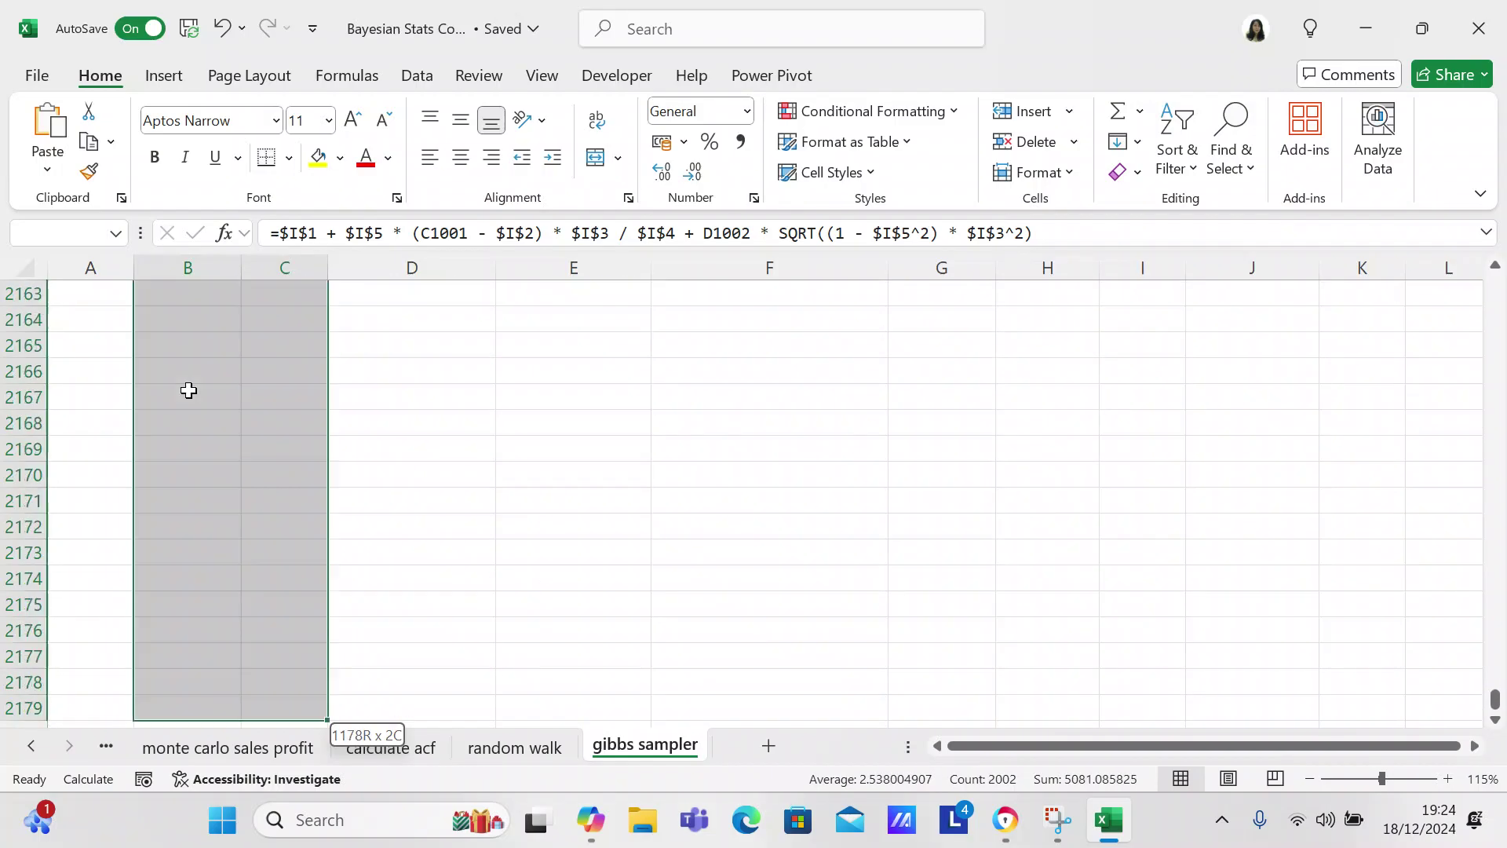
pyautogui.hotkey('shift', 'pageup')
pyautogui.hotkey('shift', 'pageup')
pyautogui.hotkey('shift', 'pageup')
pyautogui.hotkey('shift', 'pageup')
pyautogui.hotkey('shift', 'pageup')
pyautogui.hotkey('shift', 'pageup')
pyautogui.hotkey('shift', 'pageup')
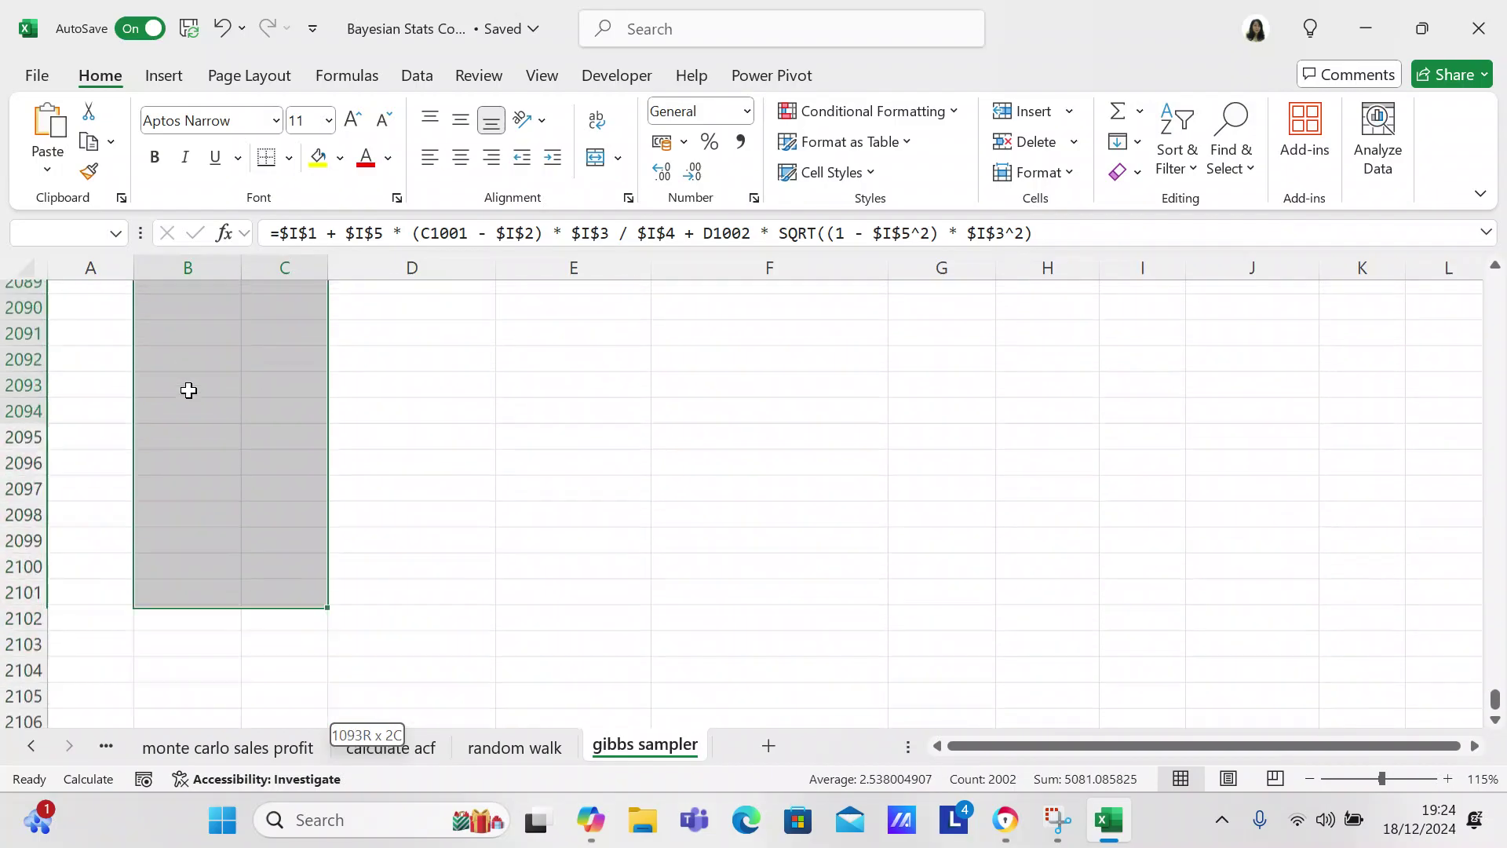
pyautogui.hotkey('shift', 'pageup')
pyautogui.hotkey('shift', 'pageup')
pyautogui.hotkey('shift', 'pageup')
pyautogui.hotkey('shift', 'pageup')
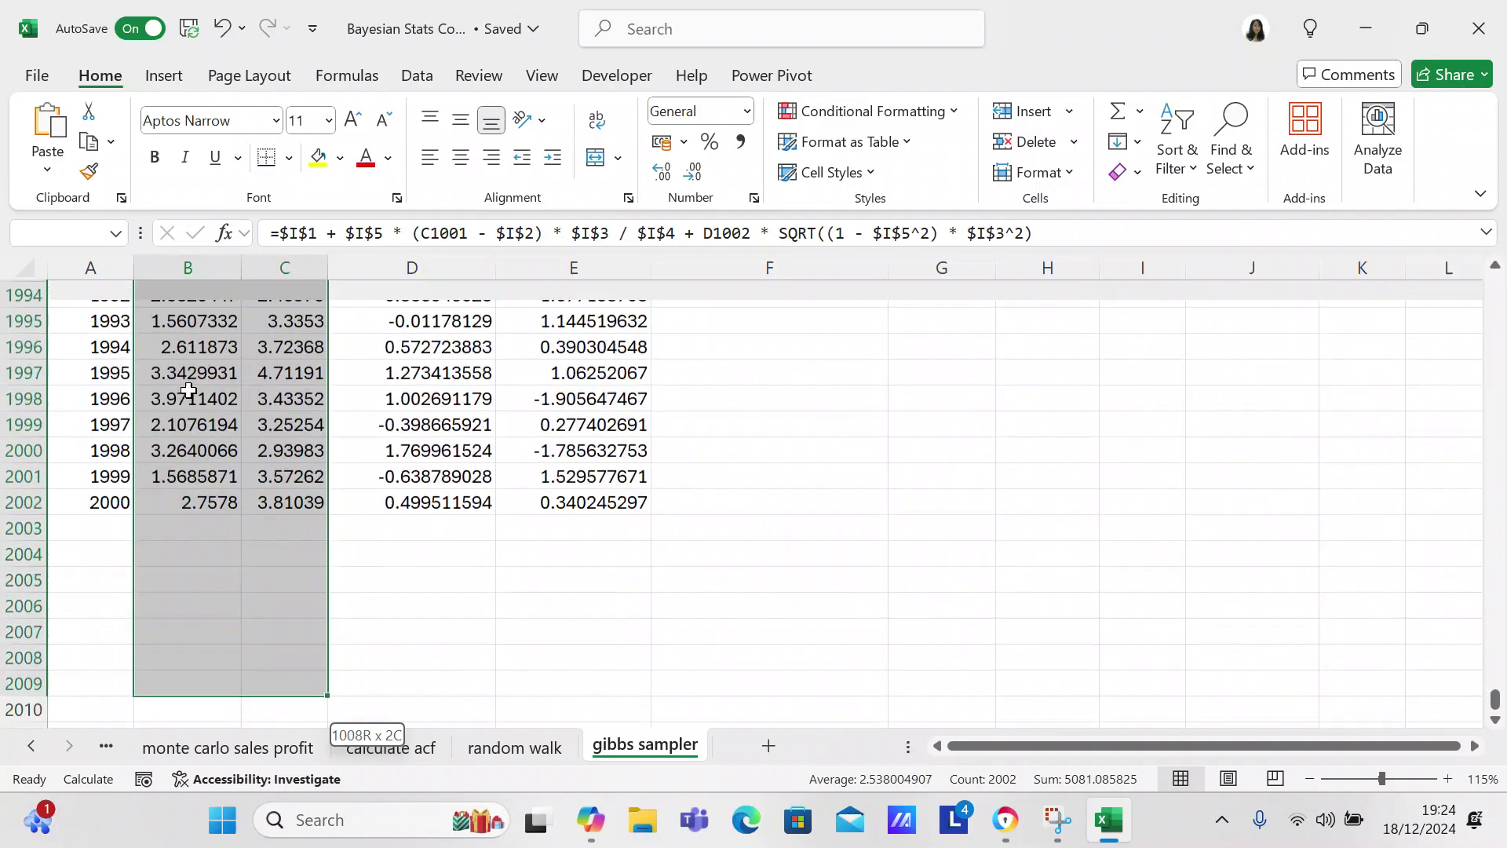
pyautogui.hotkey('shift', 'Down')
pyautogui.hotkey('shift', 'Down')
pyautogui.hotkey('shift', 'Down')
pyautogui.hotkey('shift', 'Down')
pyautogui.hotkey('shift', 'Down')
pyautogui.hotkey('shift', 'Down')
pyautogui.hotkey('shift', 'Down')
pyautogui.hotkey('shift', 'Down')
pyautogui.hotkey('shift', 'Down')
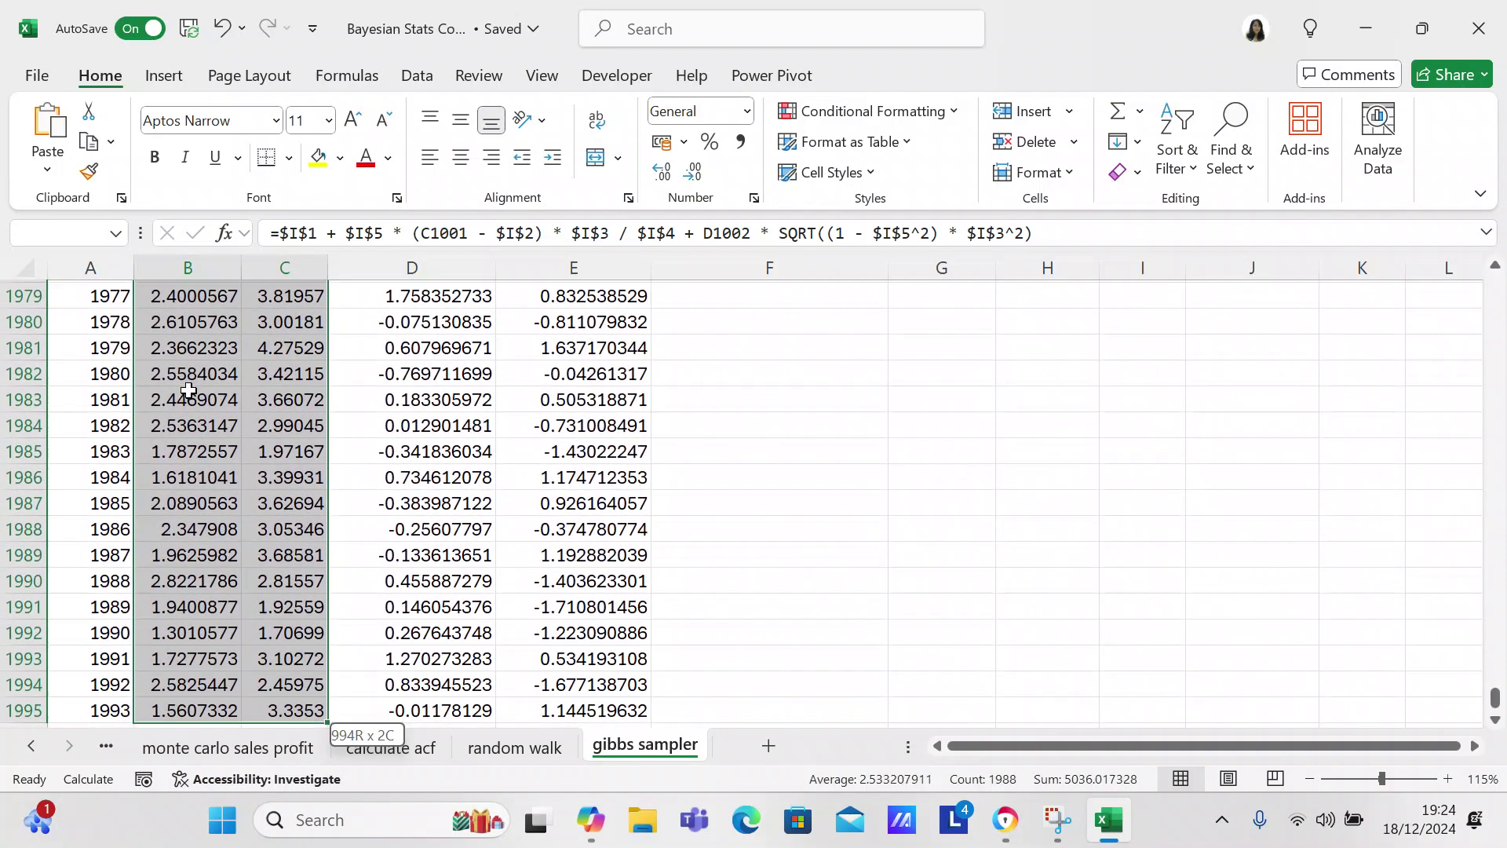
pyautogui.hotkey('shift', 'Down')
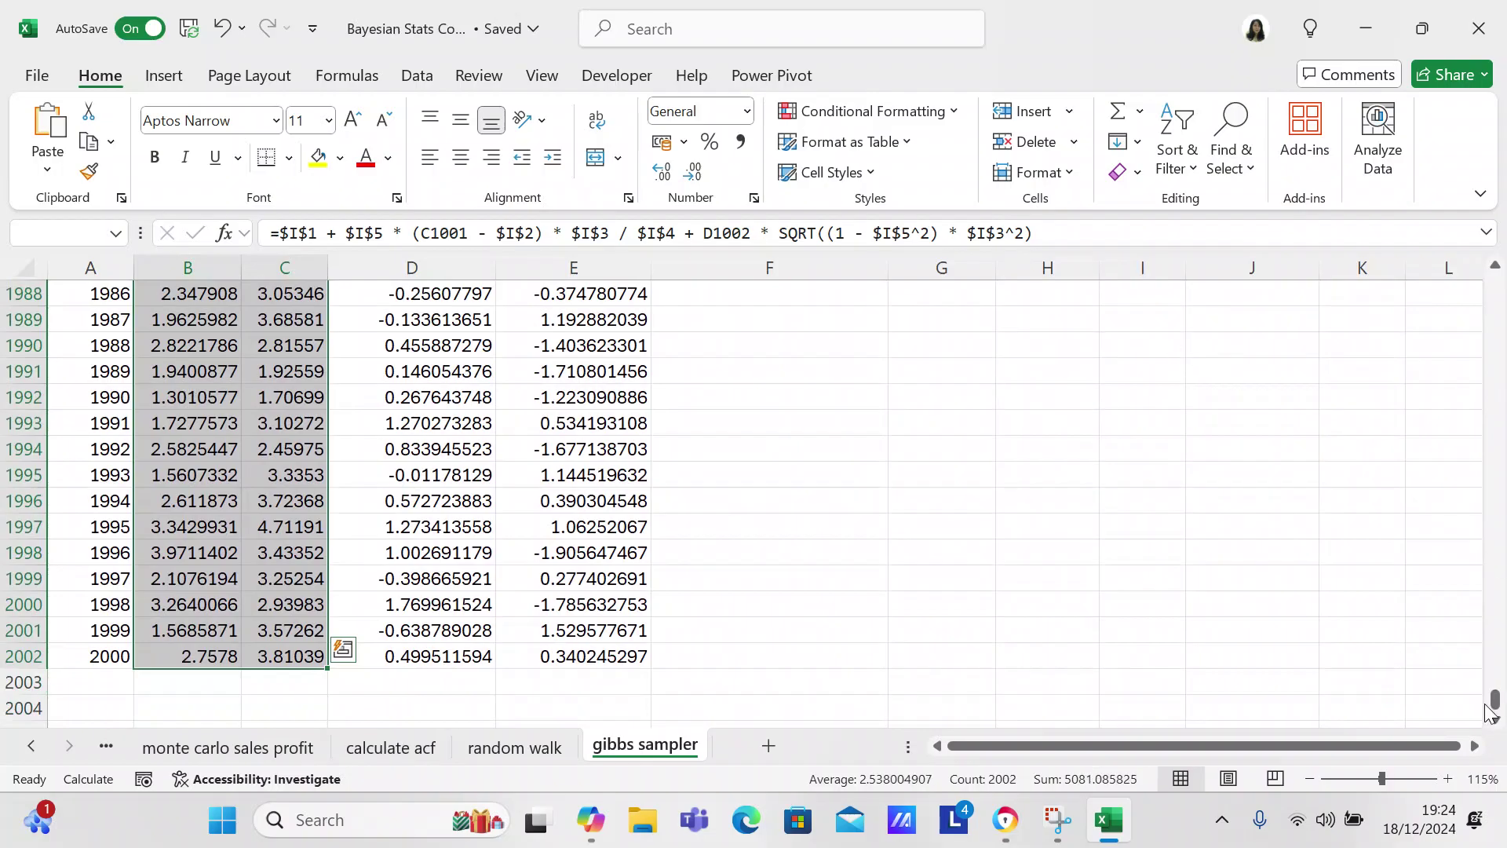
# Insert a scatter chart of the selected X and Y samples and place it below the burn-in note in column F
pyautogui.moveTo(1490, 712); pyautogui.dragTo(1453, 250)
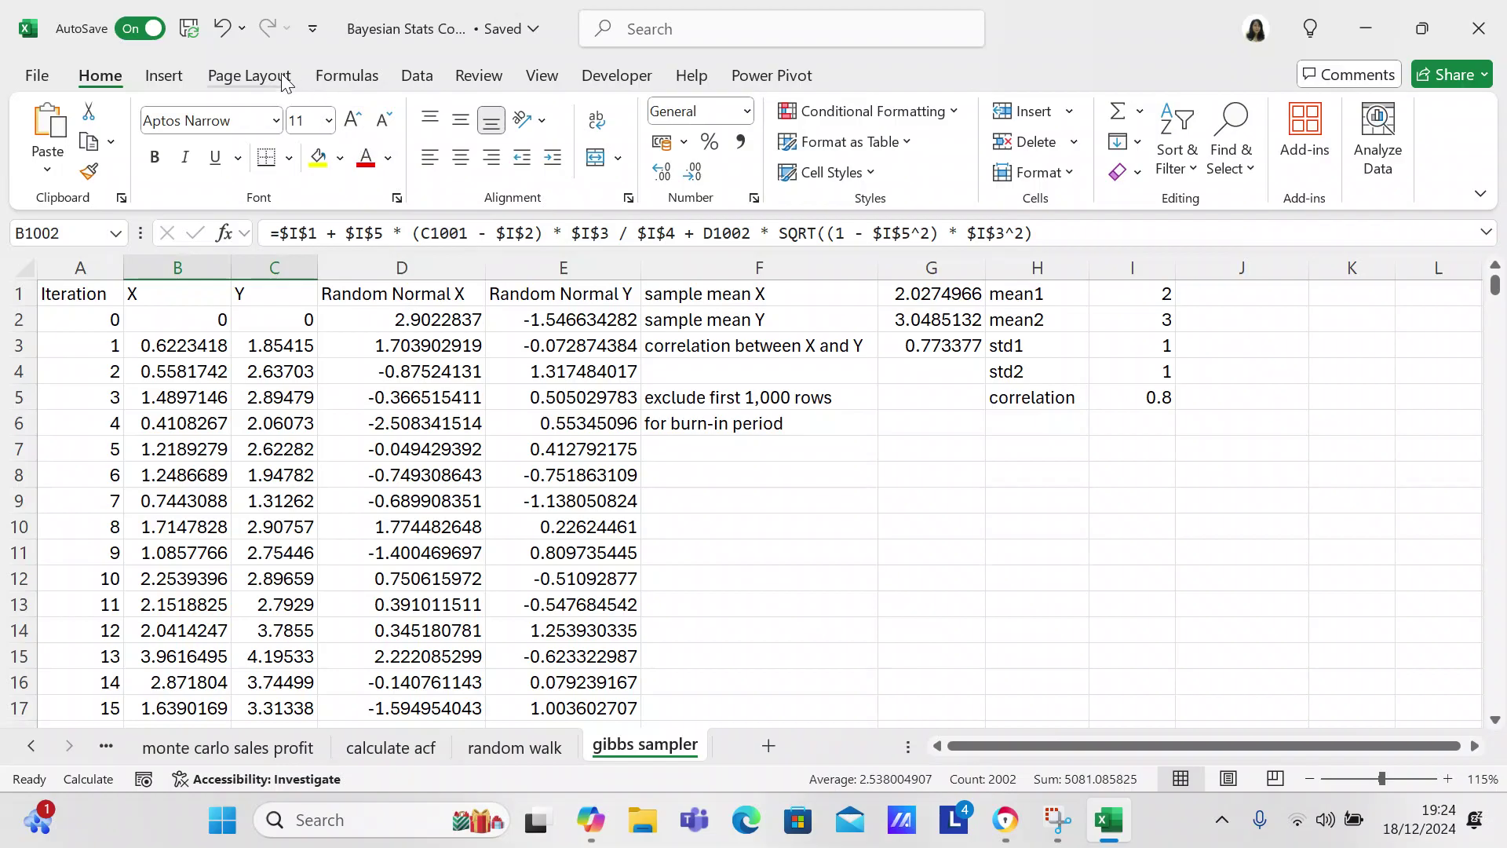
pyautogui.click(151, 77)
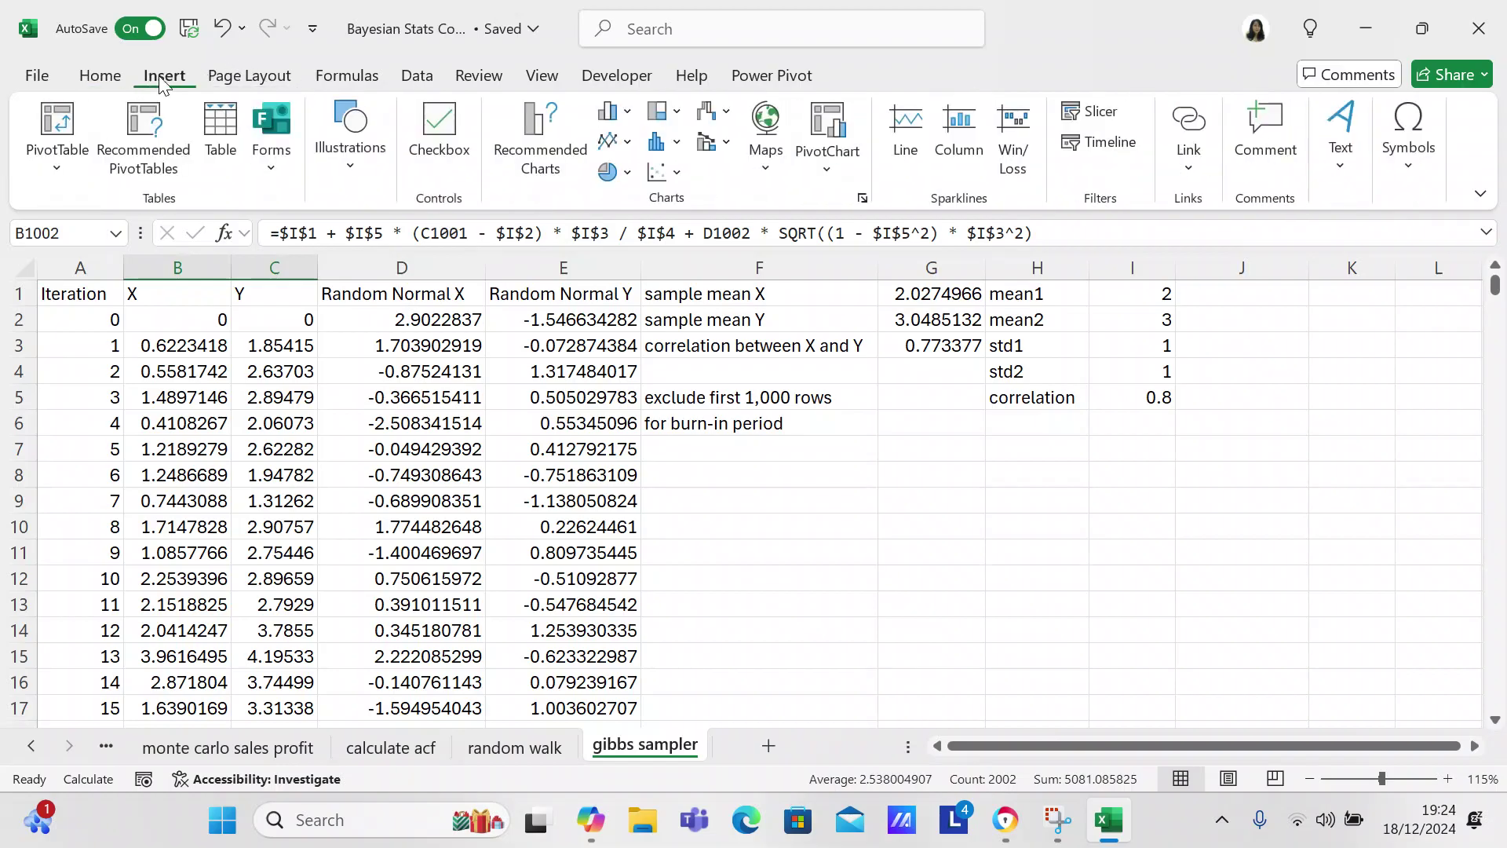
pyautogui.click(528, 161)
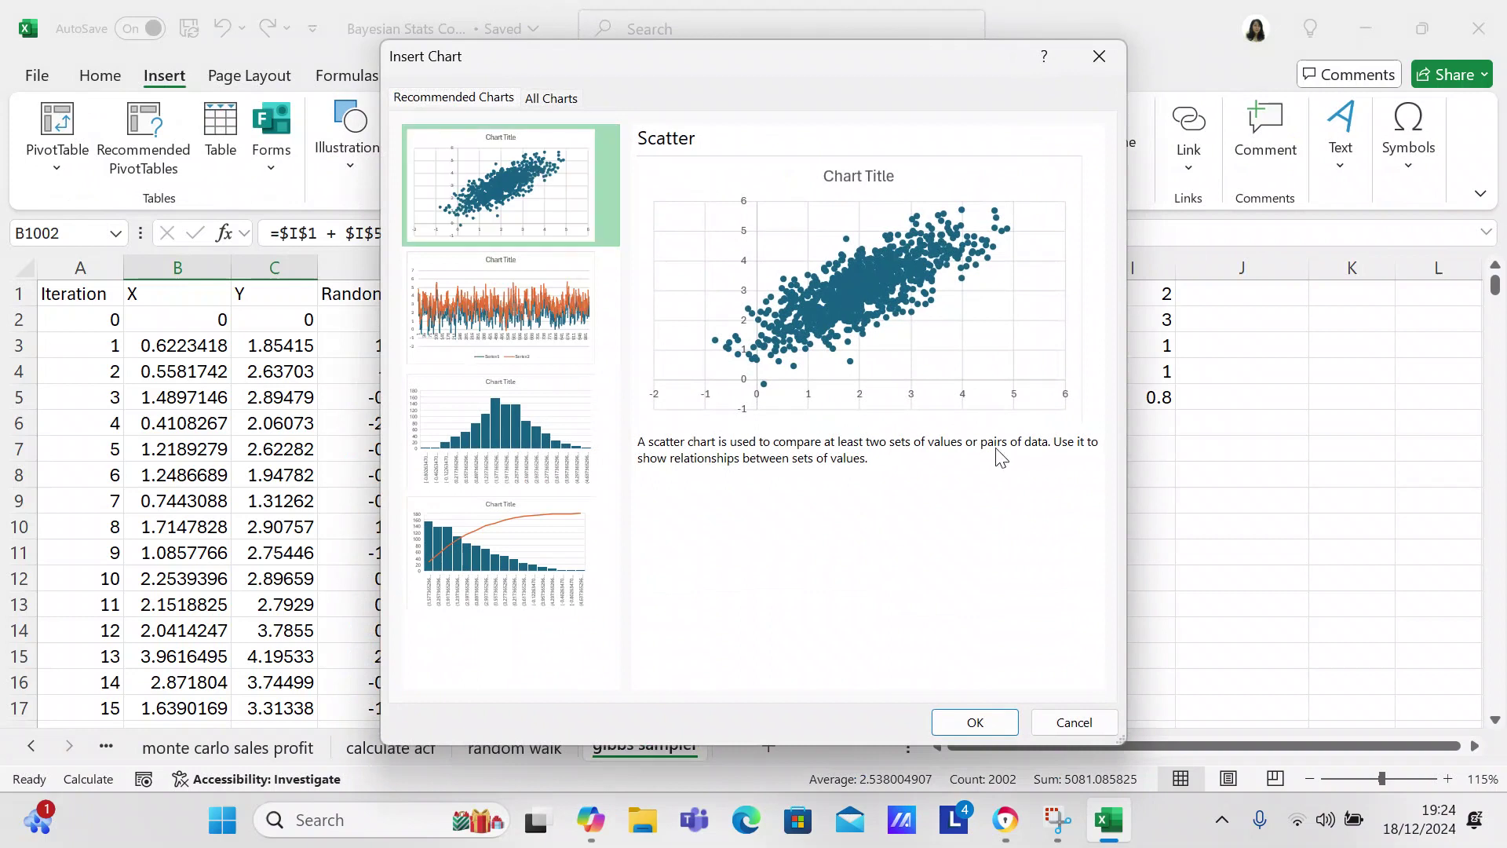
pyautogui.click(964, 717)
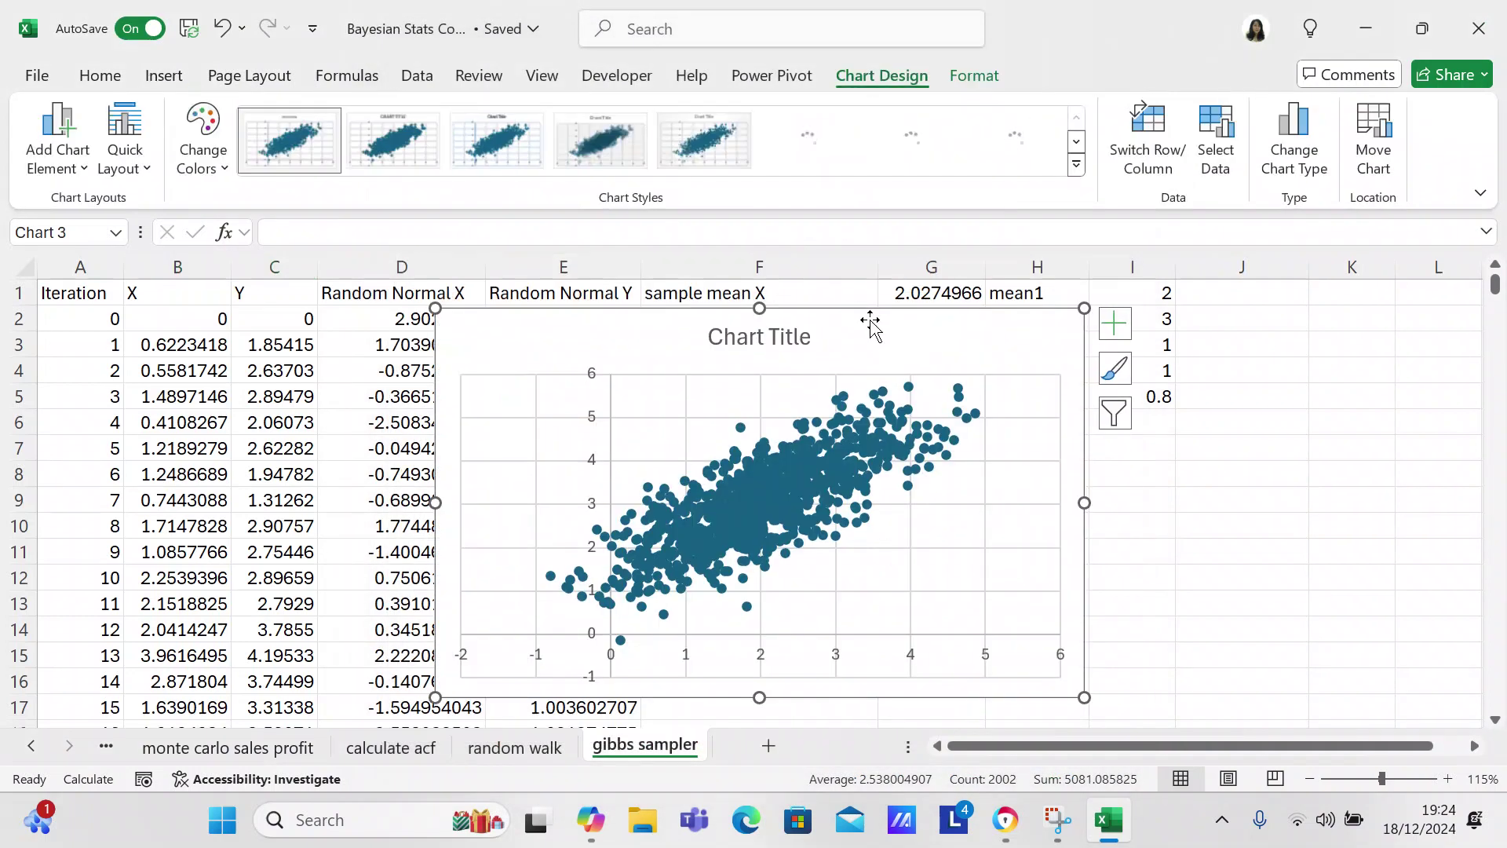
pyautogui.moveTo(872, 325); pyautogui.dragTo(1118, 476)
# Change the scatter chart's title to "X-Y scatter plot" and close the title formatting options
pyautogui.doubleClick(1055, 488)
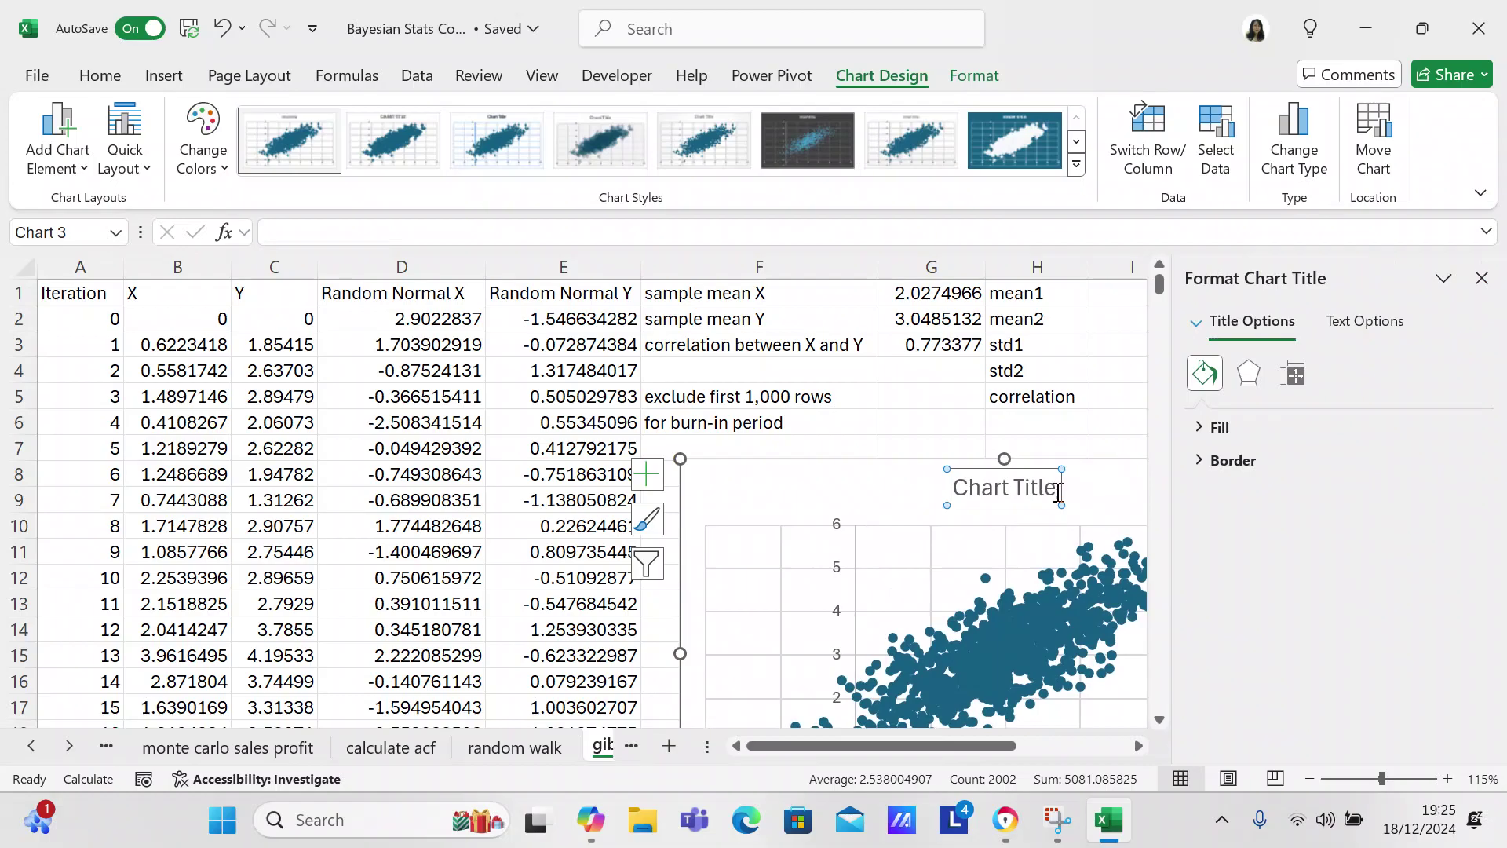
pyautogui.click(1055, 492)
pyautogui.press('BackSpace')
pyautogui.press('BackSpace')
pyautogui.press('BackSpace')
pyautogui.press('BackSpace')
pyautogui.press('BackSpace')
pyautogui.press('BackSpace')
pyautogui.press('BackSpace')
pyautogui.press('BackSpace')
pyautogui.press('BackSpace')
pyautogui.press('BackSpace')
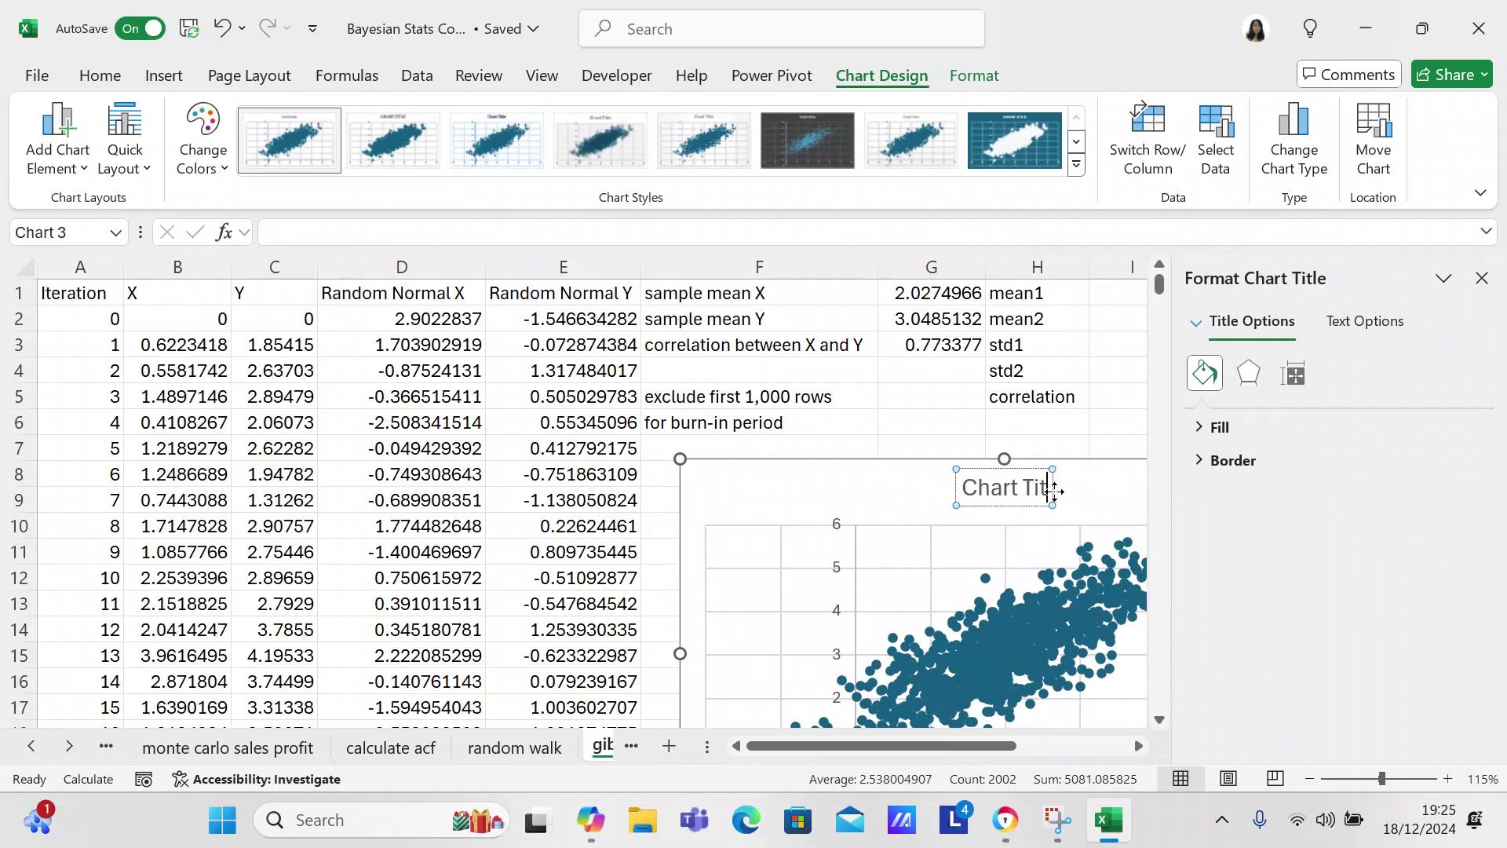
pyautogui.press('BackSpace')
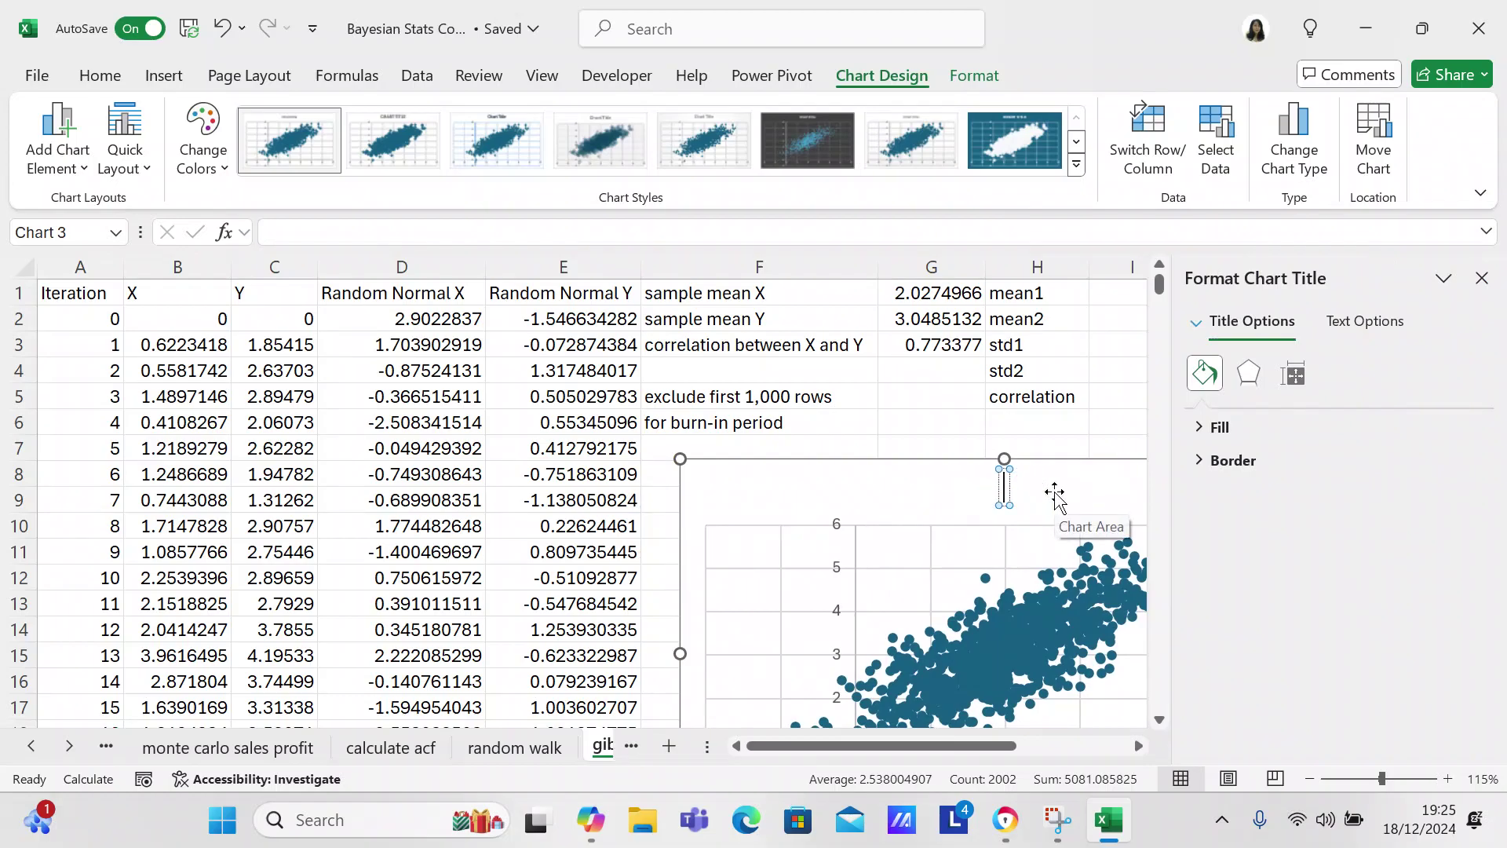
pyautogui.write('X-Y plo')
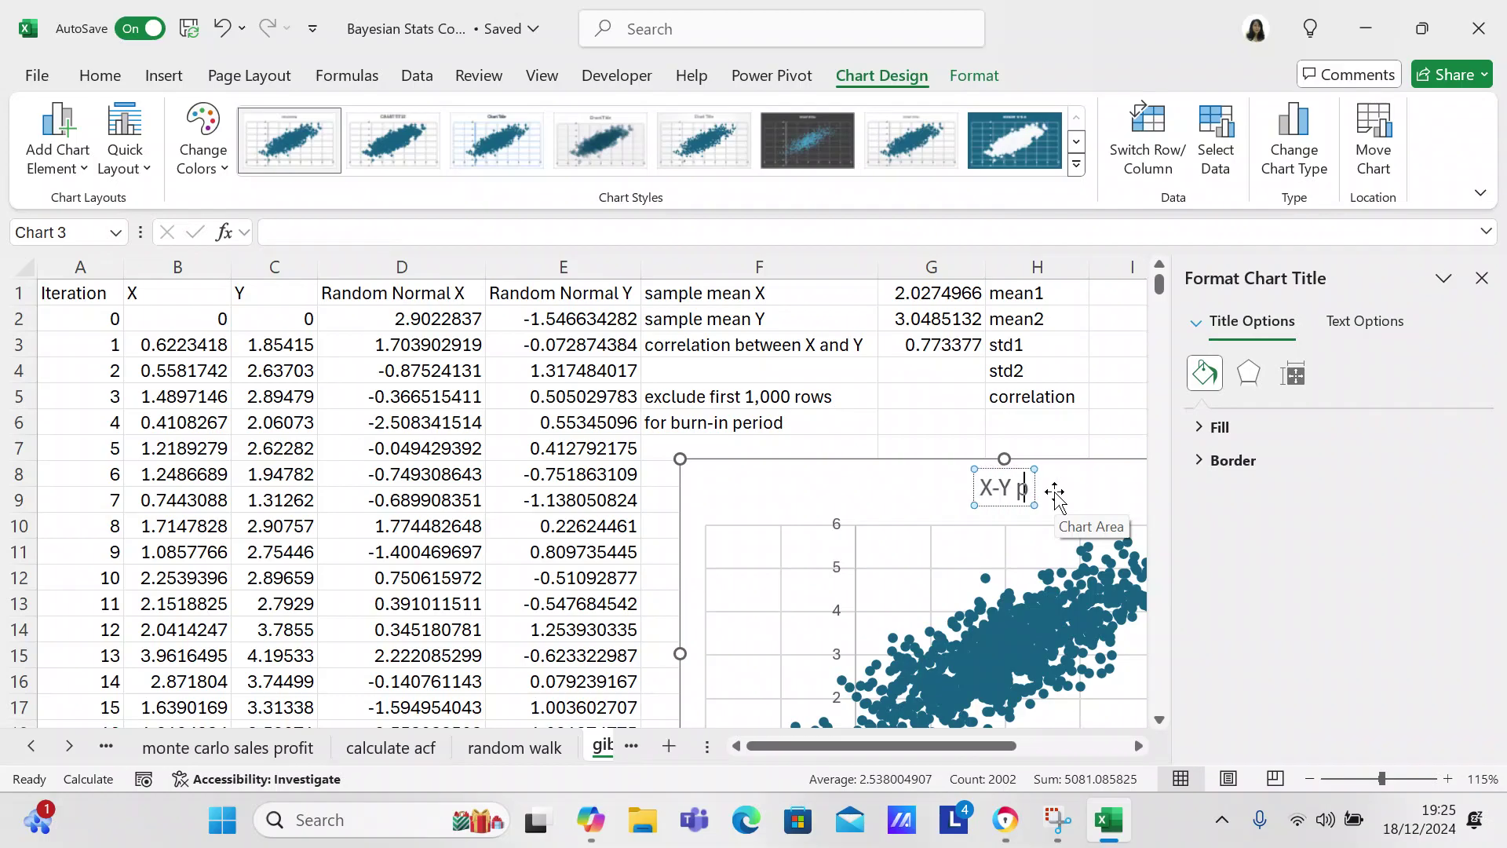
pyautogui.press('BackSpace')
pyautogui.press('BackSpace')
pyautogui.press('BackSpace')
pyautogui.press('BackSpace')
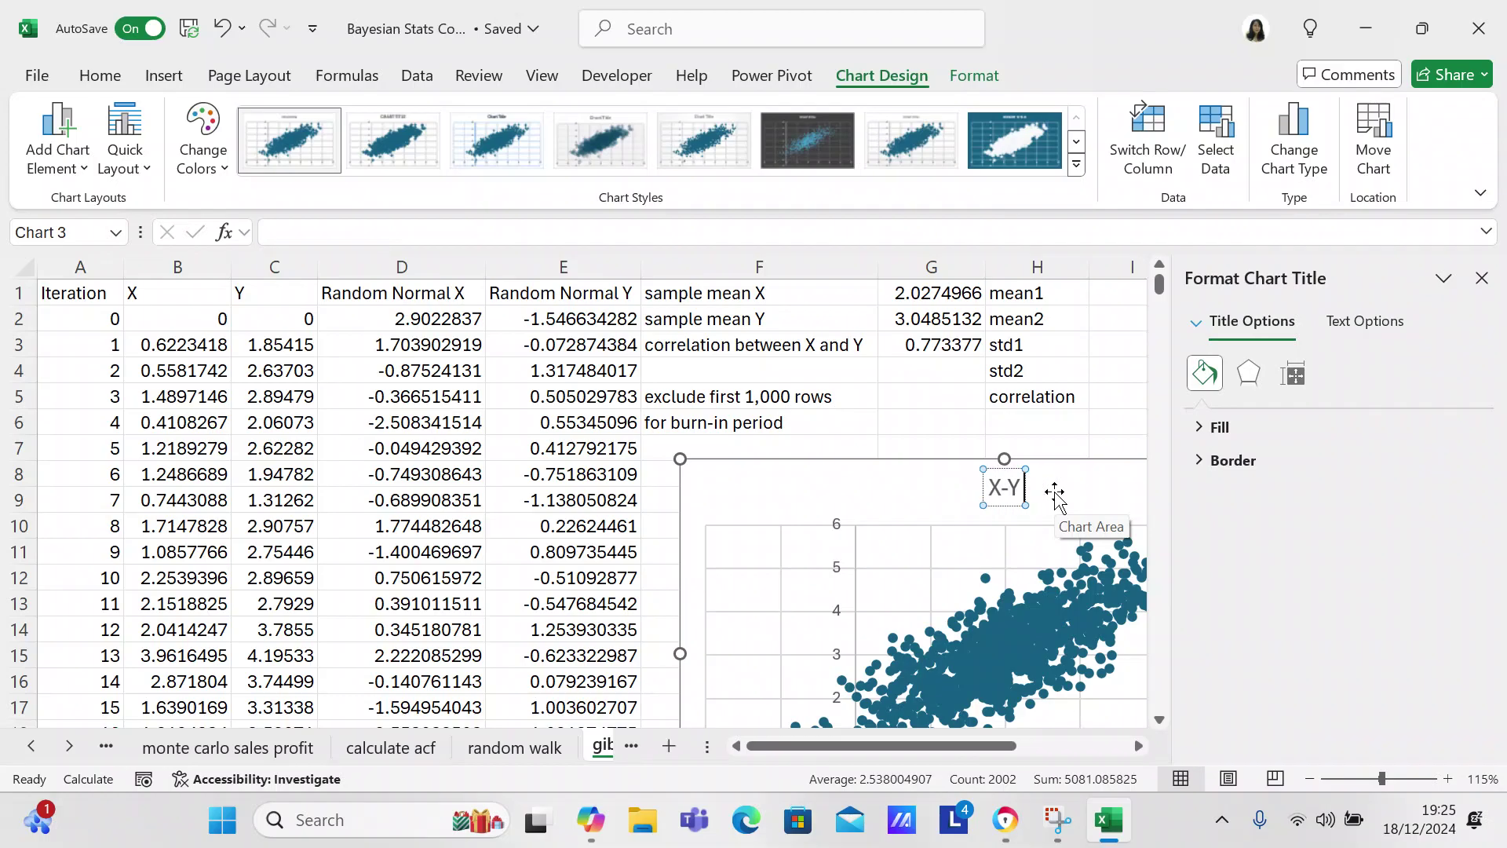
pyautogui.write('scatte')
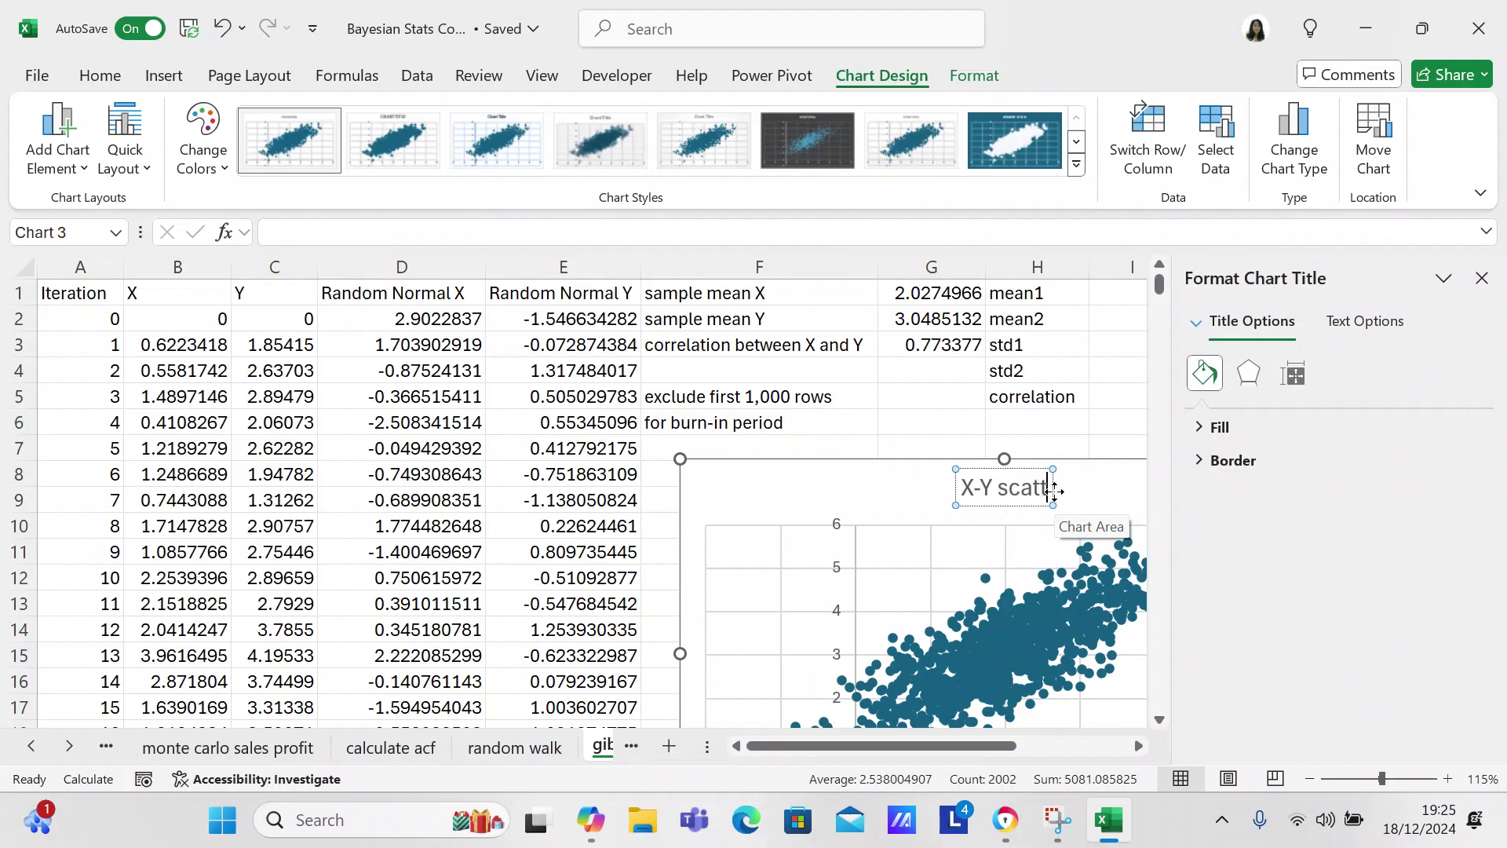
pyautogui.write('r plot')
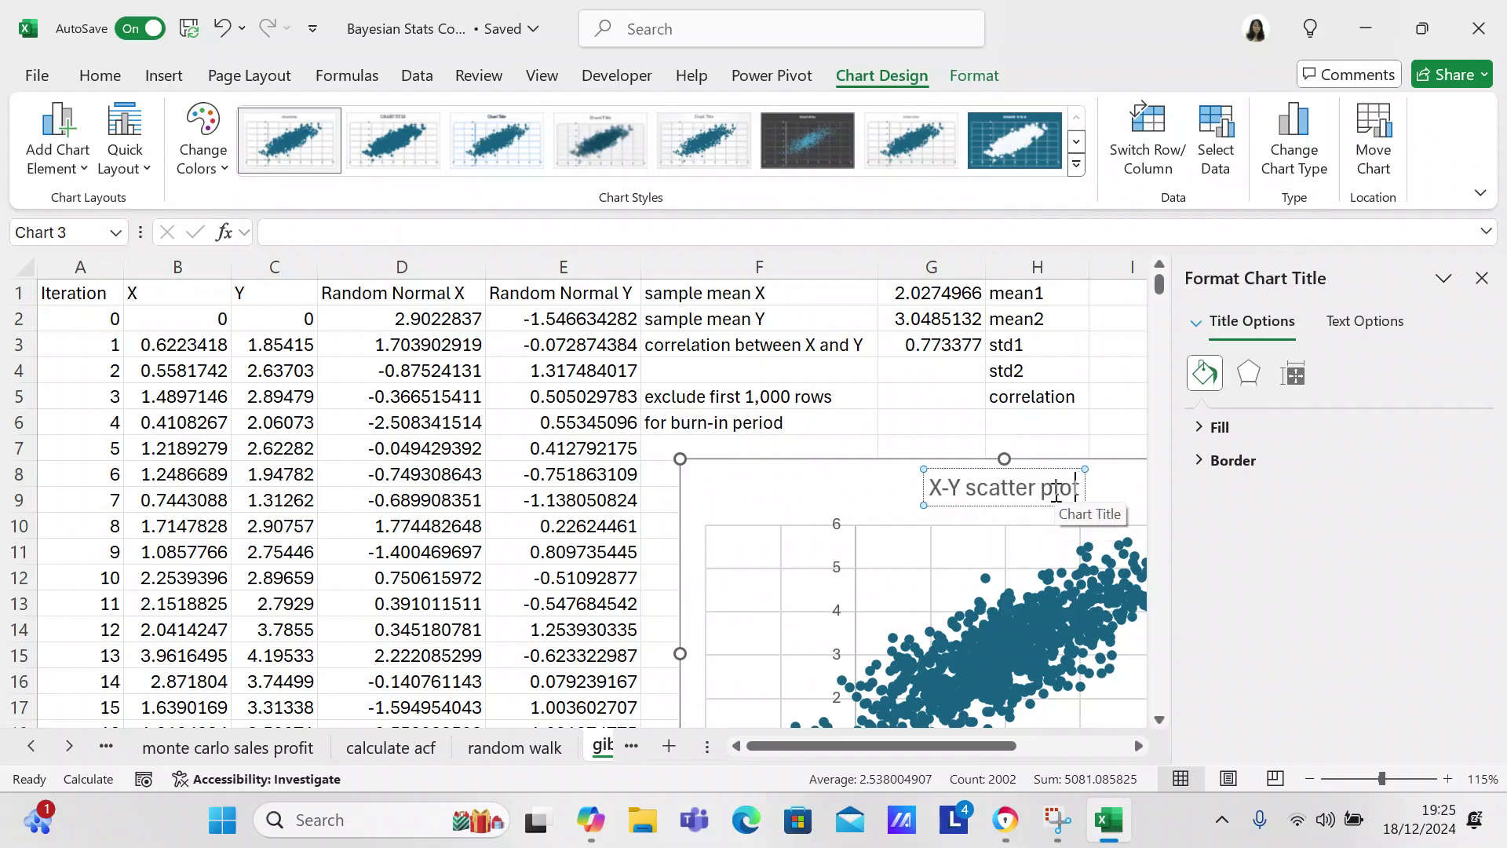
pyautogui.click(866, 445)
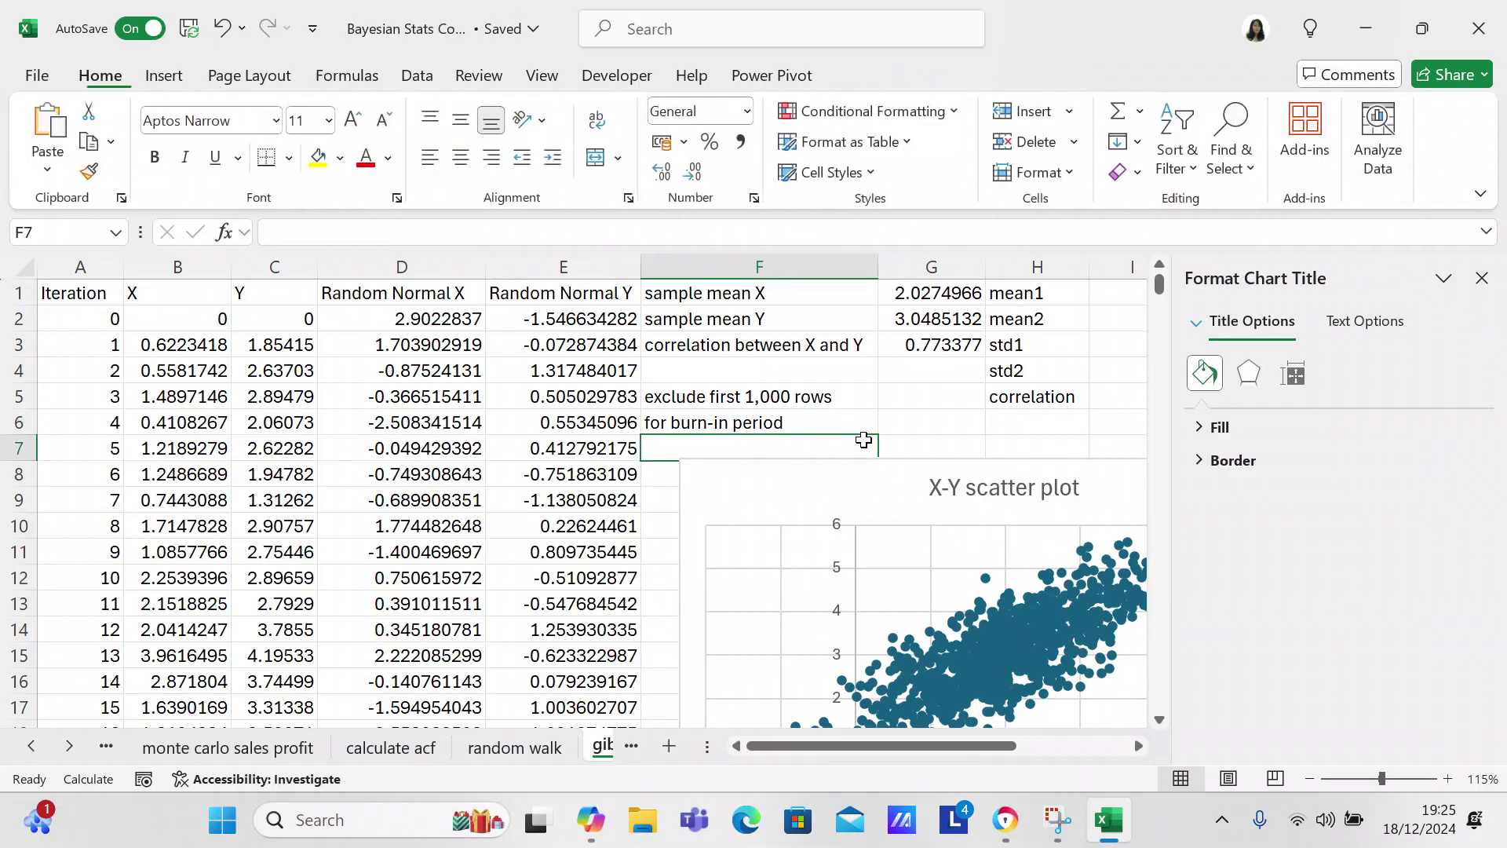
pyautogui.click(1482, 277)
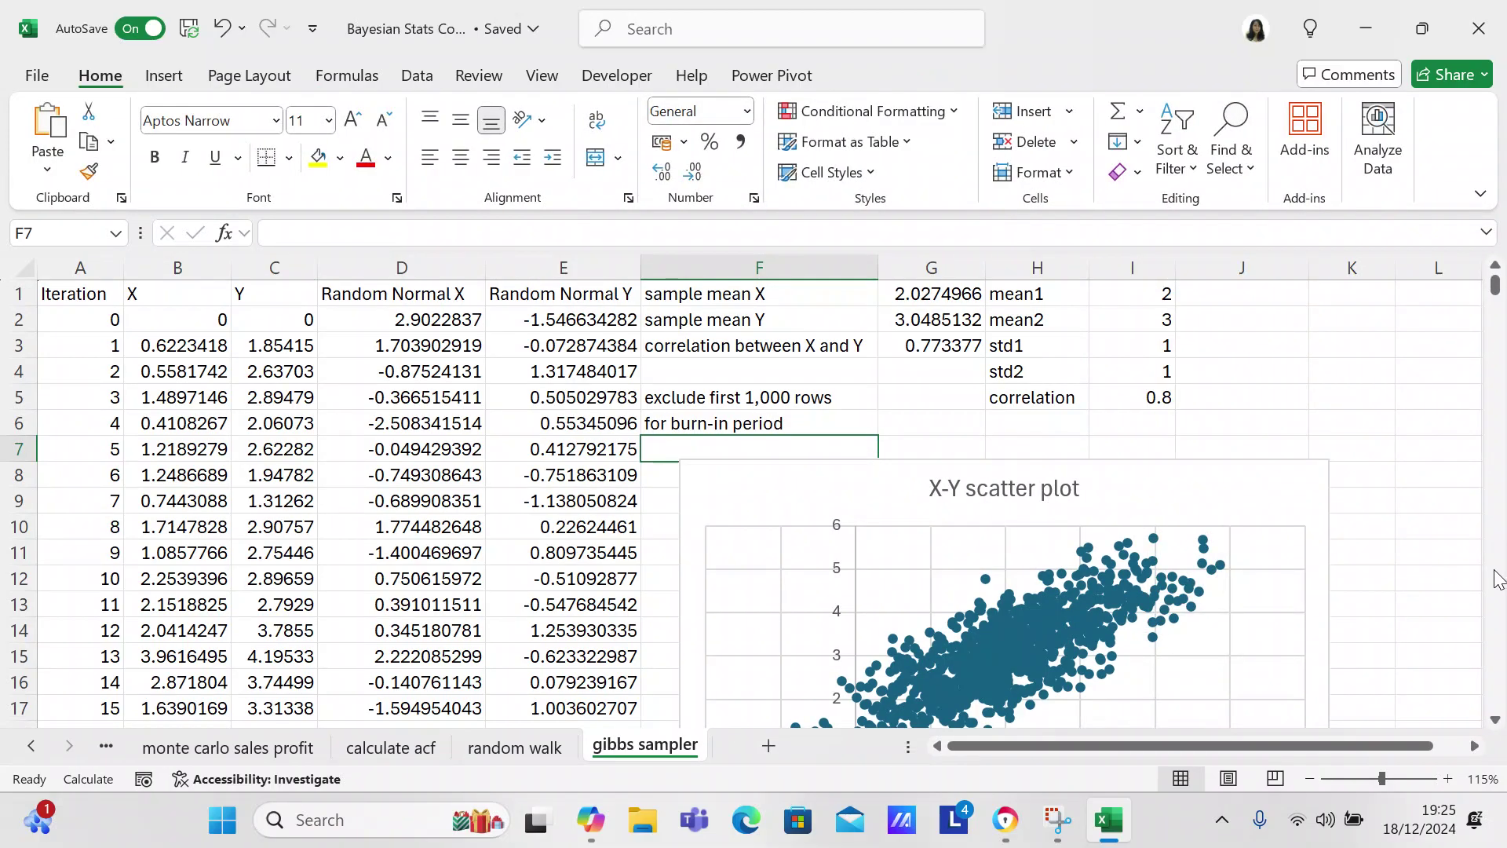
# Select the Y samples after the burn-in period, from row 1002 down to the last sample, C1002:C2002
pyautogui.moveTo(1495, 289); pyautogui.dragTo(1496, 385)
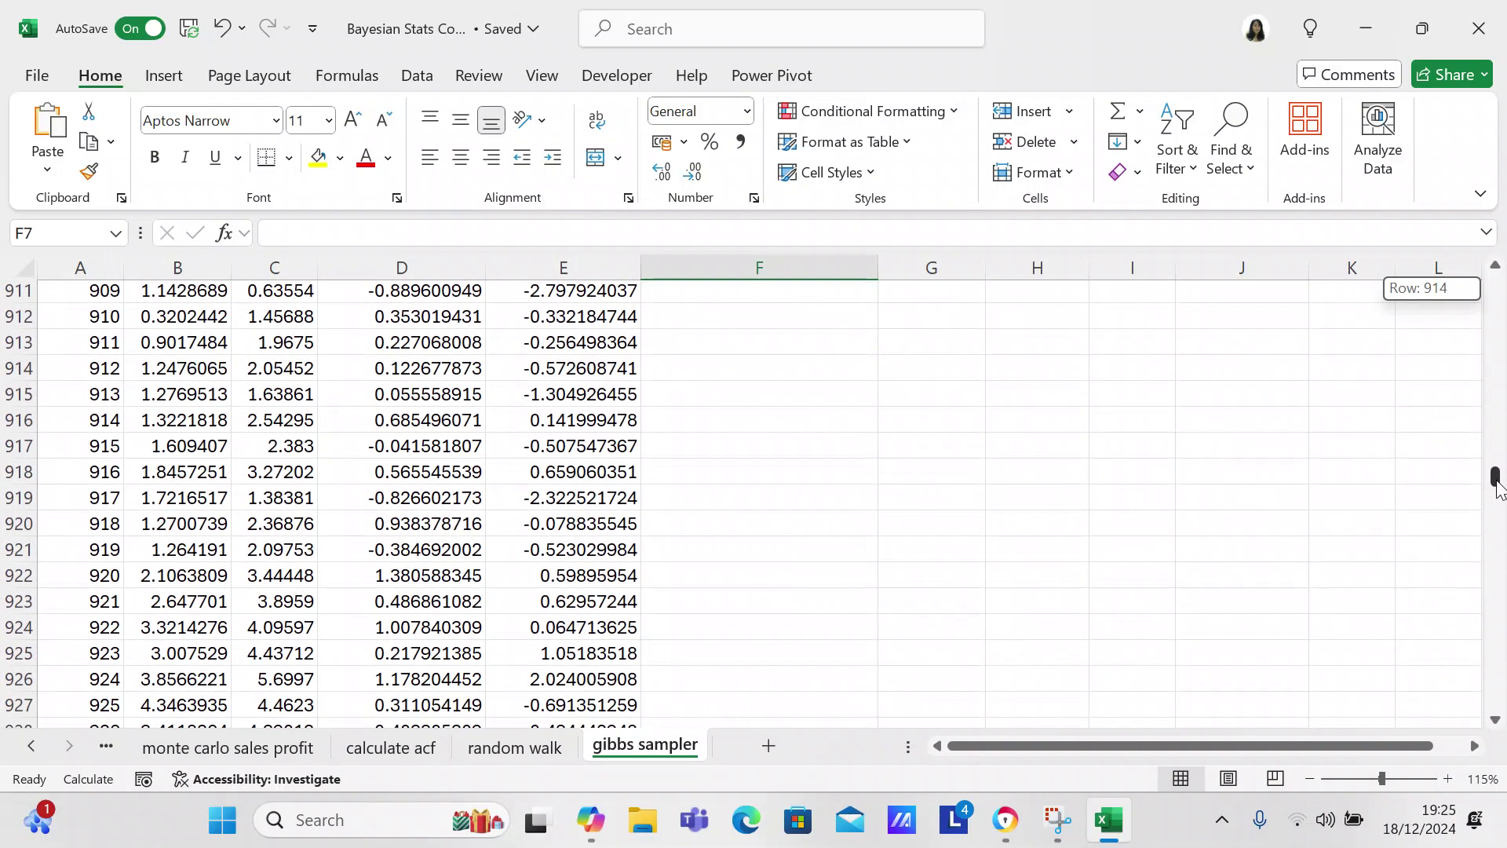
pyautogui.moveTo(1496, 496); pyautogui.dragTo(1494, 498)
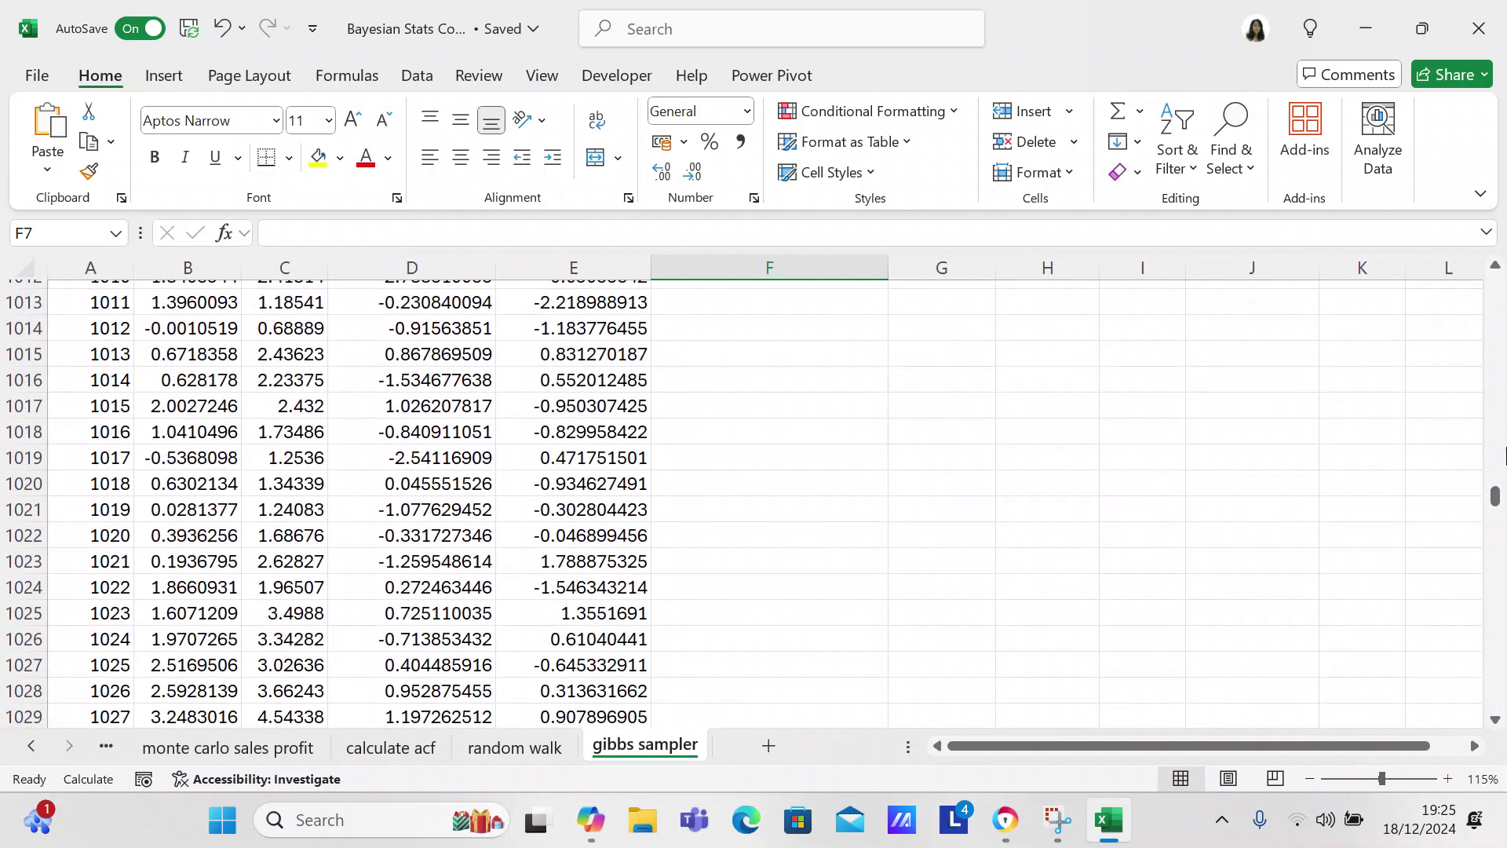
pyautogui.click(1495, 266)
pyautogui.click(1496, 266)
pyautogui.click(1495, 266)
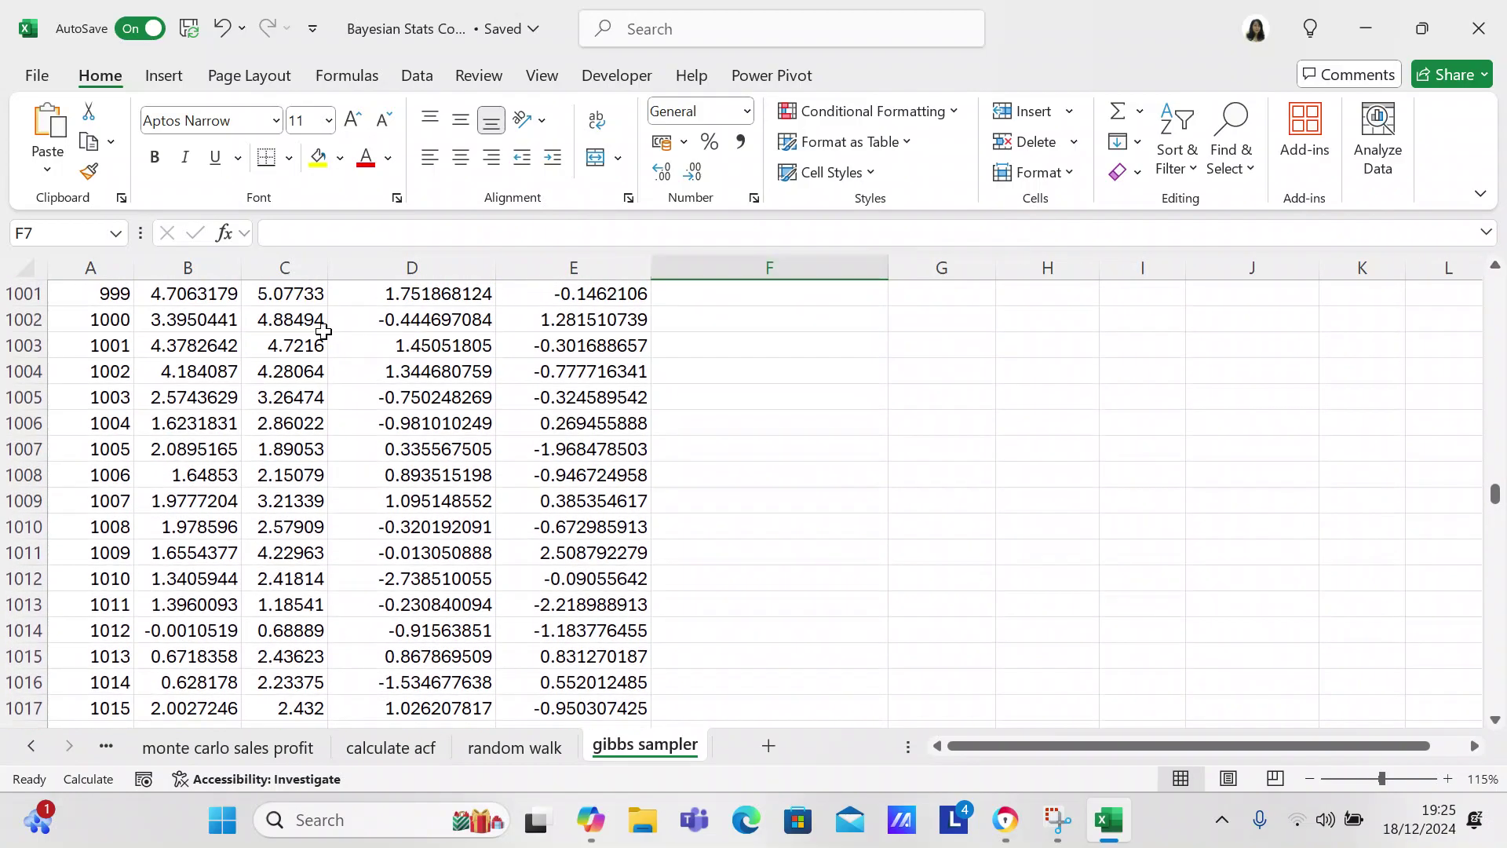
pyautogui.click(271, 320)
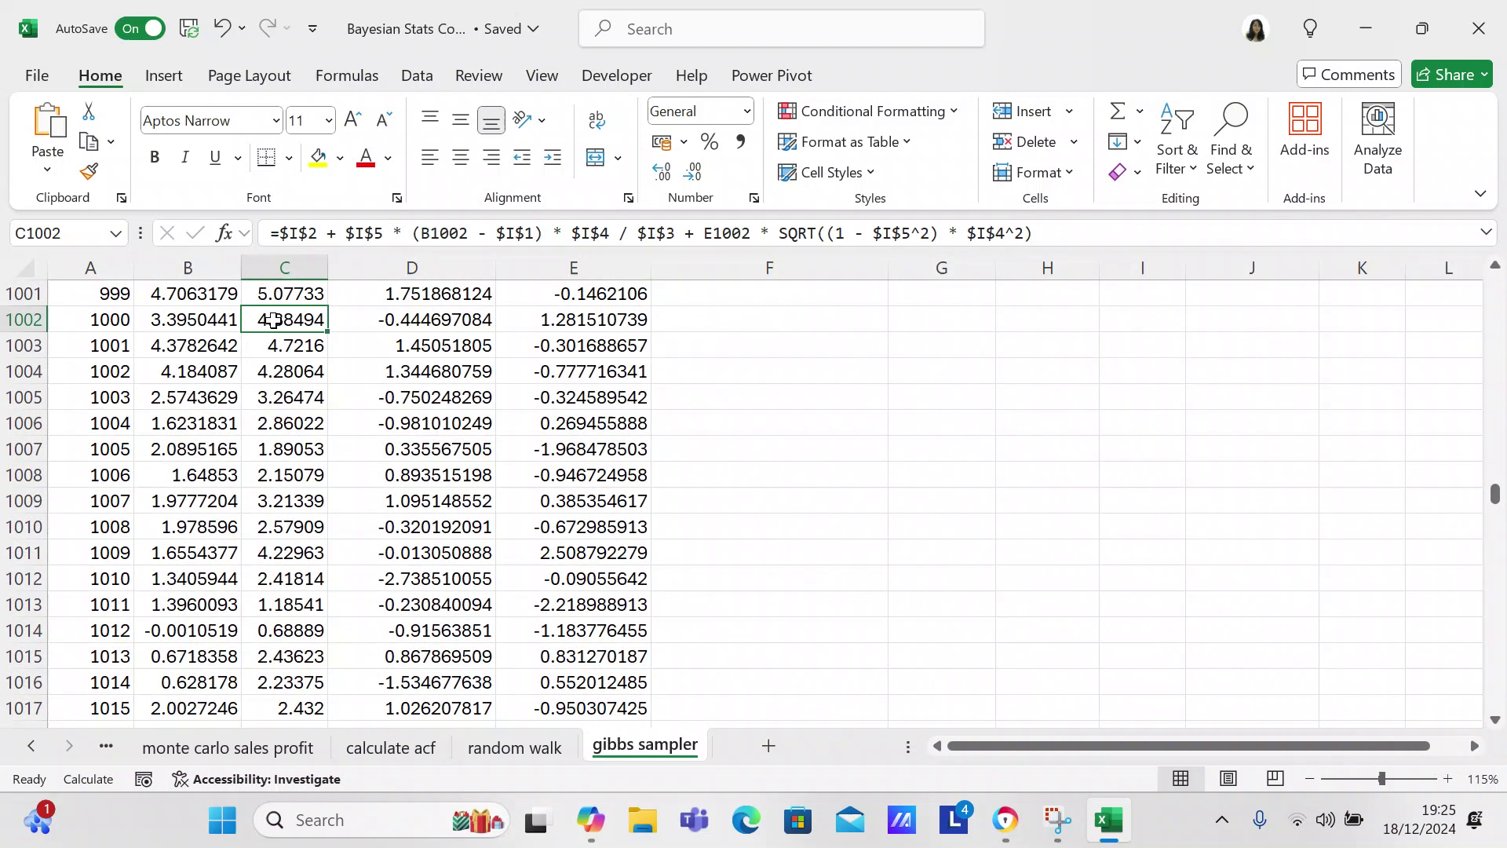
pyautogui.scroll(-20, 272, 319)
pyautogui.moveTo(272, 320); pyautogui.dragTo(272, 319)
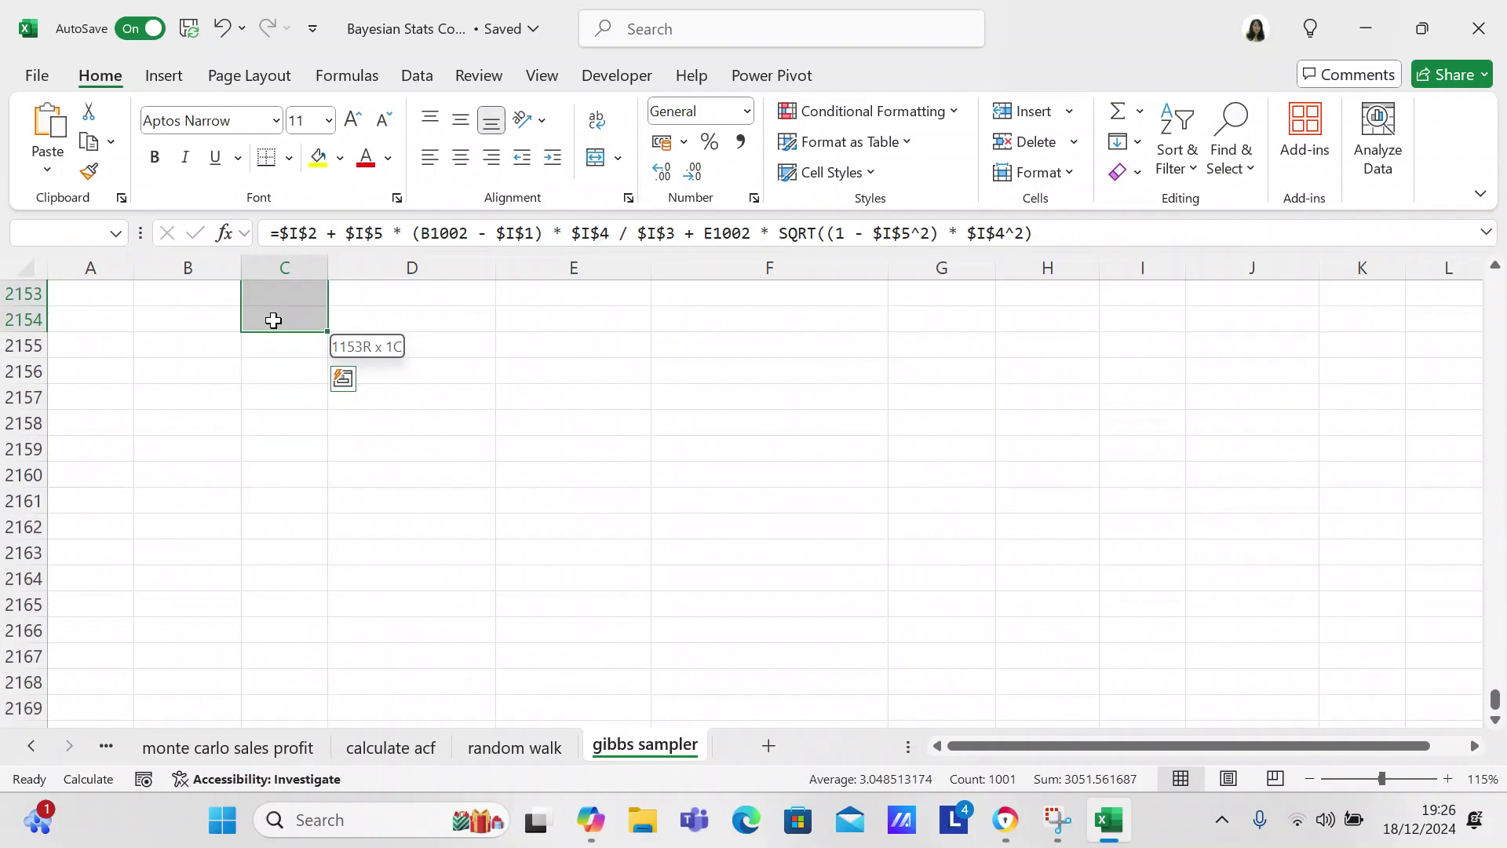
pyautogui.scroll(20, 273, 319)
pyautogui.moveTo(273, 319); pyautogui.dragTo(273, 320)
pyautogui.hotkey('shift', 'Down')
pyautogui.hotkey('shift', 'Down')
pyautogui.hotkey('shift', 'Down')
pyautogui.hotkey('shift', 'Down')
pyautogui.hotkey('shift', 'Down')
pyautogui.hotkey('shift', 'Down')
pyautogui.hotkey('shift', 'Down')
pyautogui.hotkey('shift', 'Down')
pyautogui.hotkey('shift', 'Down')
pyautogui.hotkey('shift', 'Down')
pyautogui.hotkey('shift', 'Down')
pyautogui.hotkey('shift', 'Down')
pyautogui.hotkey('shift', 'Down')
pyautogui.hotkey('shift', 'Down')
pyautogui.hotkey('shift', 'Down')
pyautogui.hotkey('shift', 'Down')
pyautogui.hotkey('shift', 'Down')
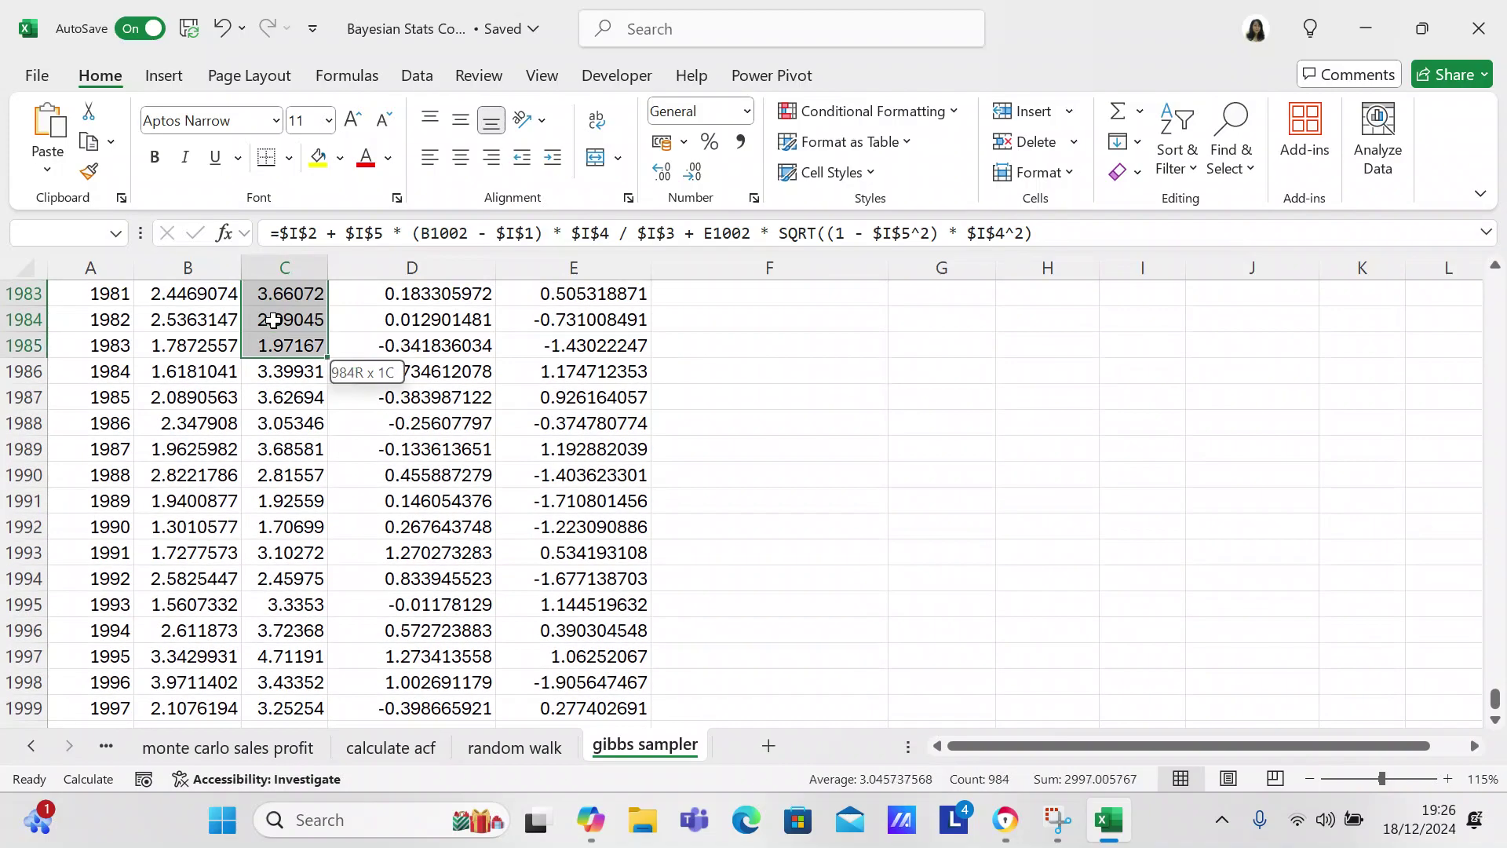
pyautogui.hotkey('shift', 'Down')
pyautogui.scroll(-1, 273, 319)
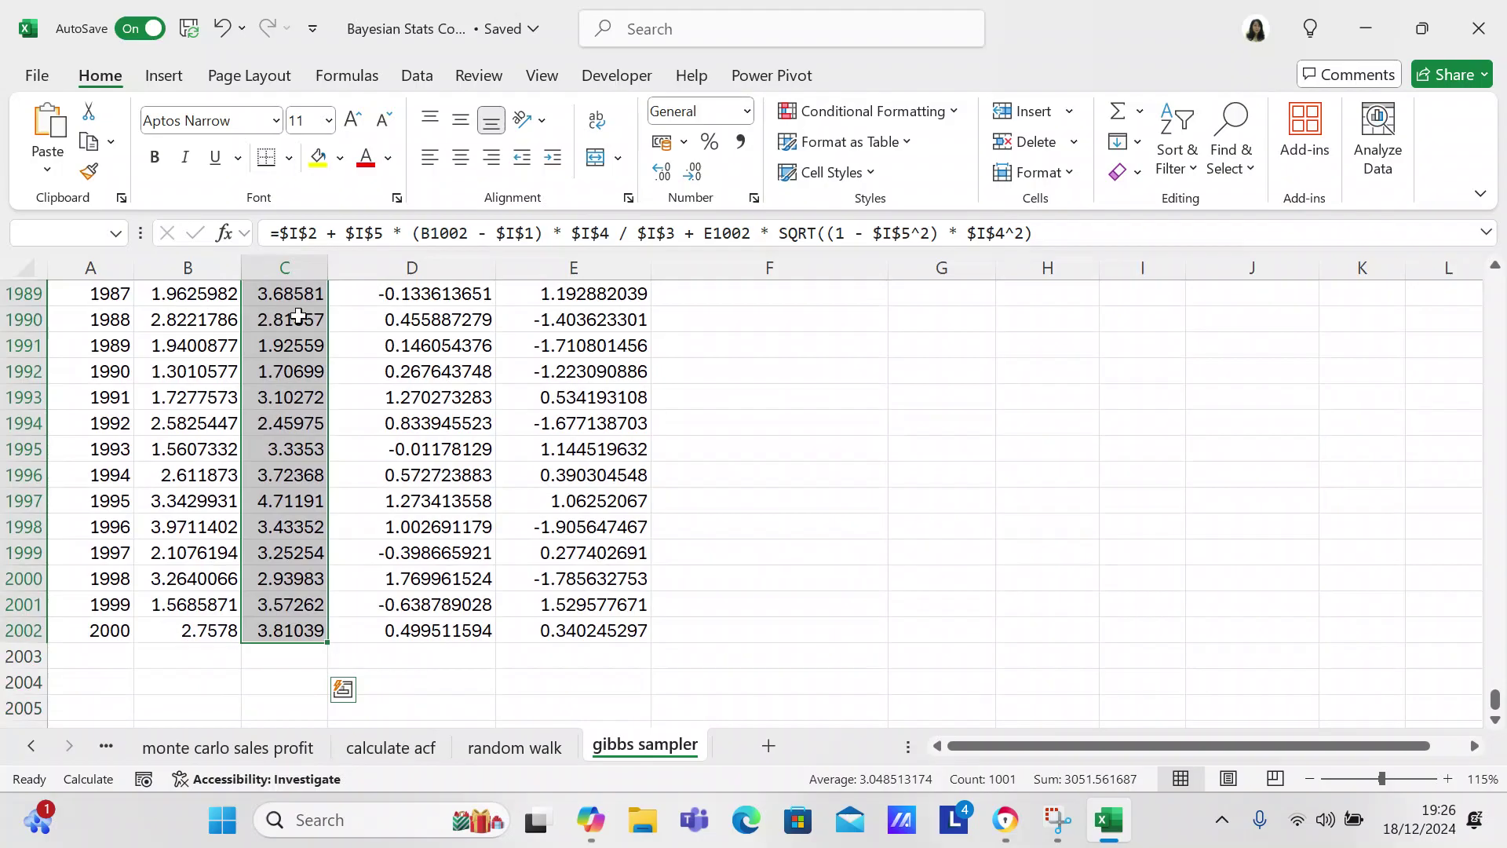
# Insert a histogram chart of the selected Y samples
pyautogui.moveTo(1494, 697); pyautogui.dragTo(1476, 281)
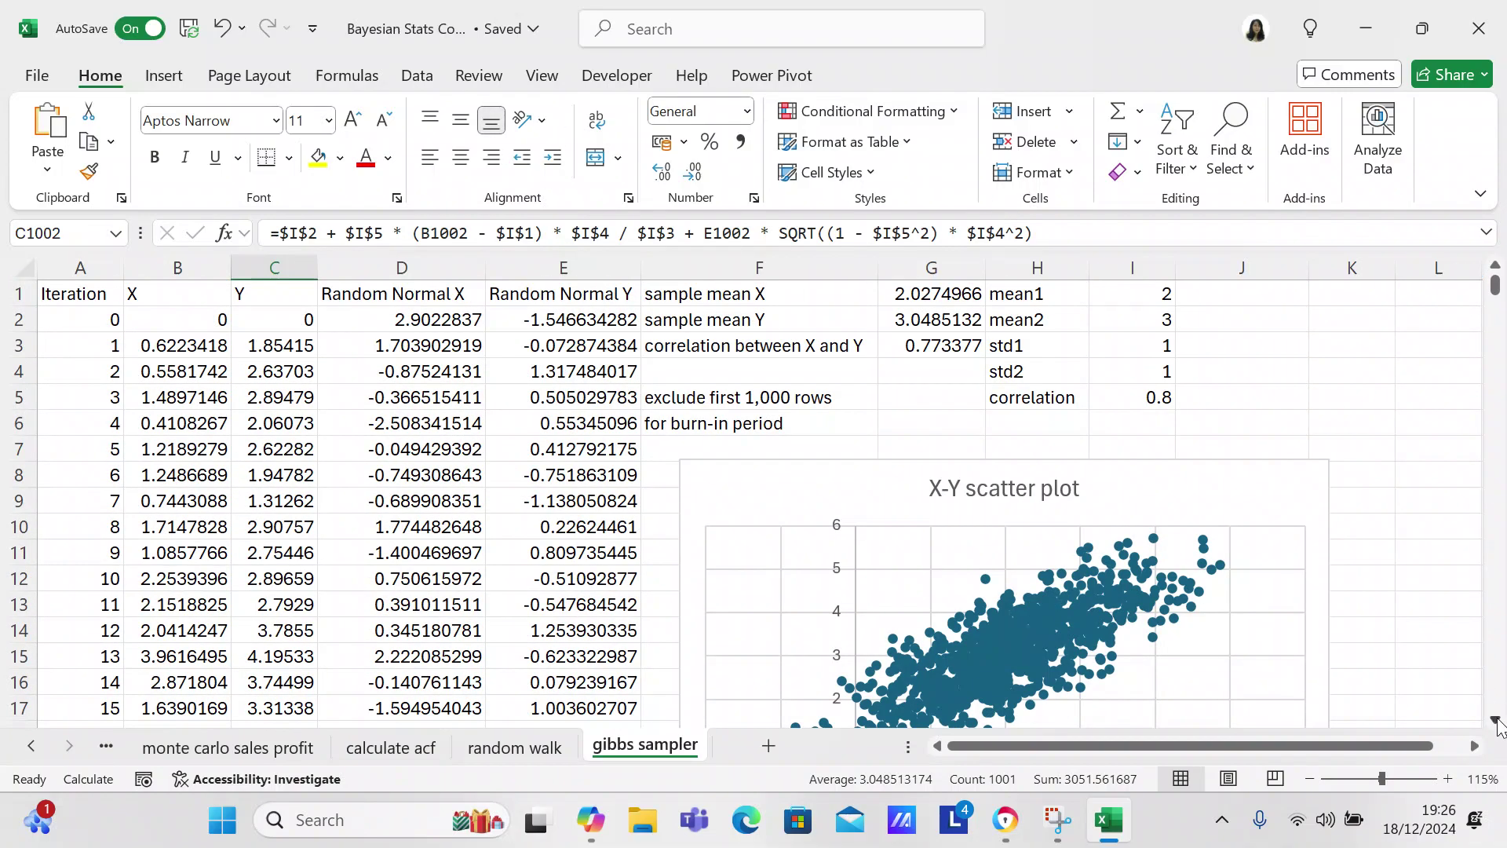
pyautogui.click(1496, 722)
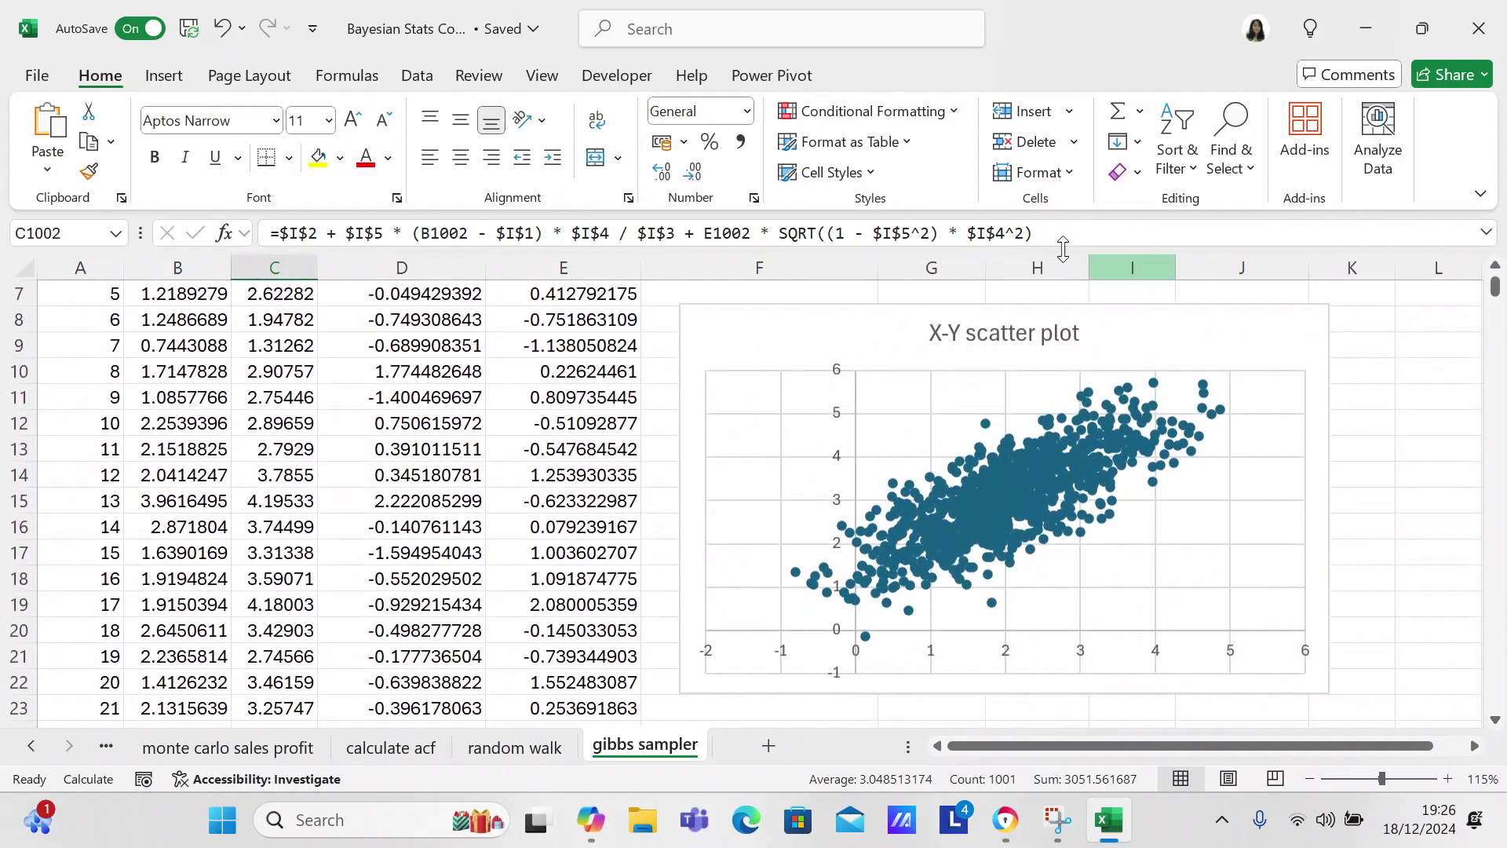
pyautogui.click(185, 80)
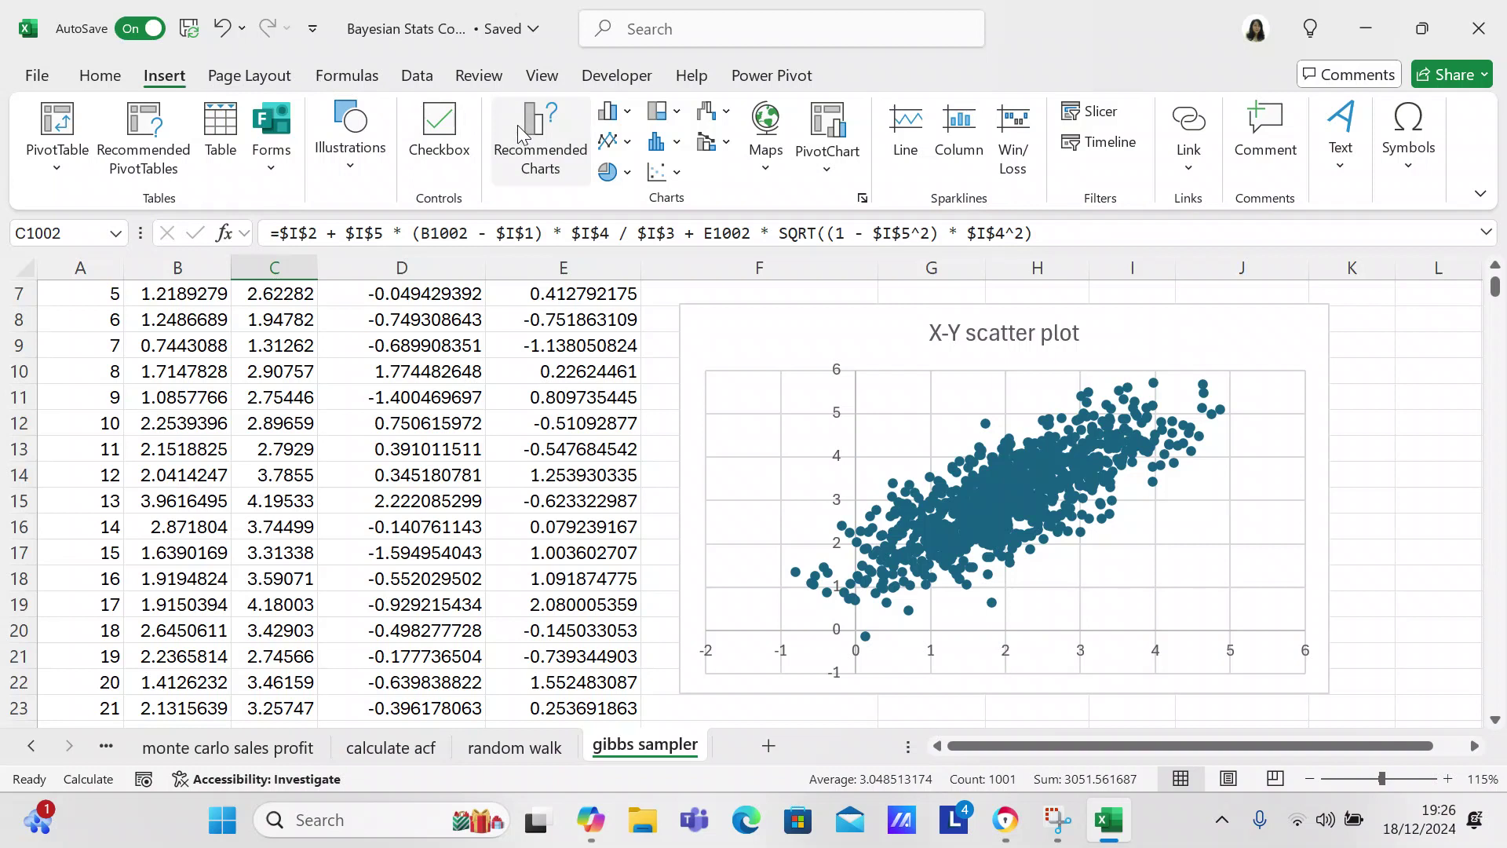
pyautogui.click(520, 133)
pyautogui.click(515, 384)
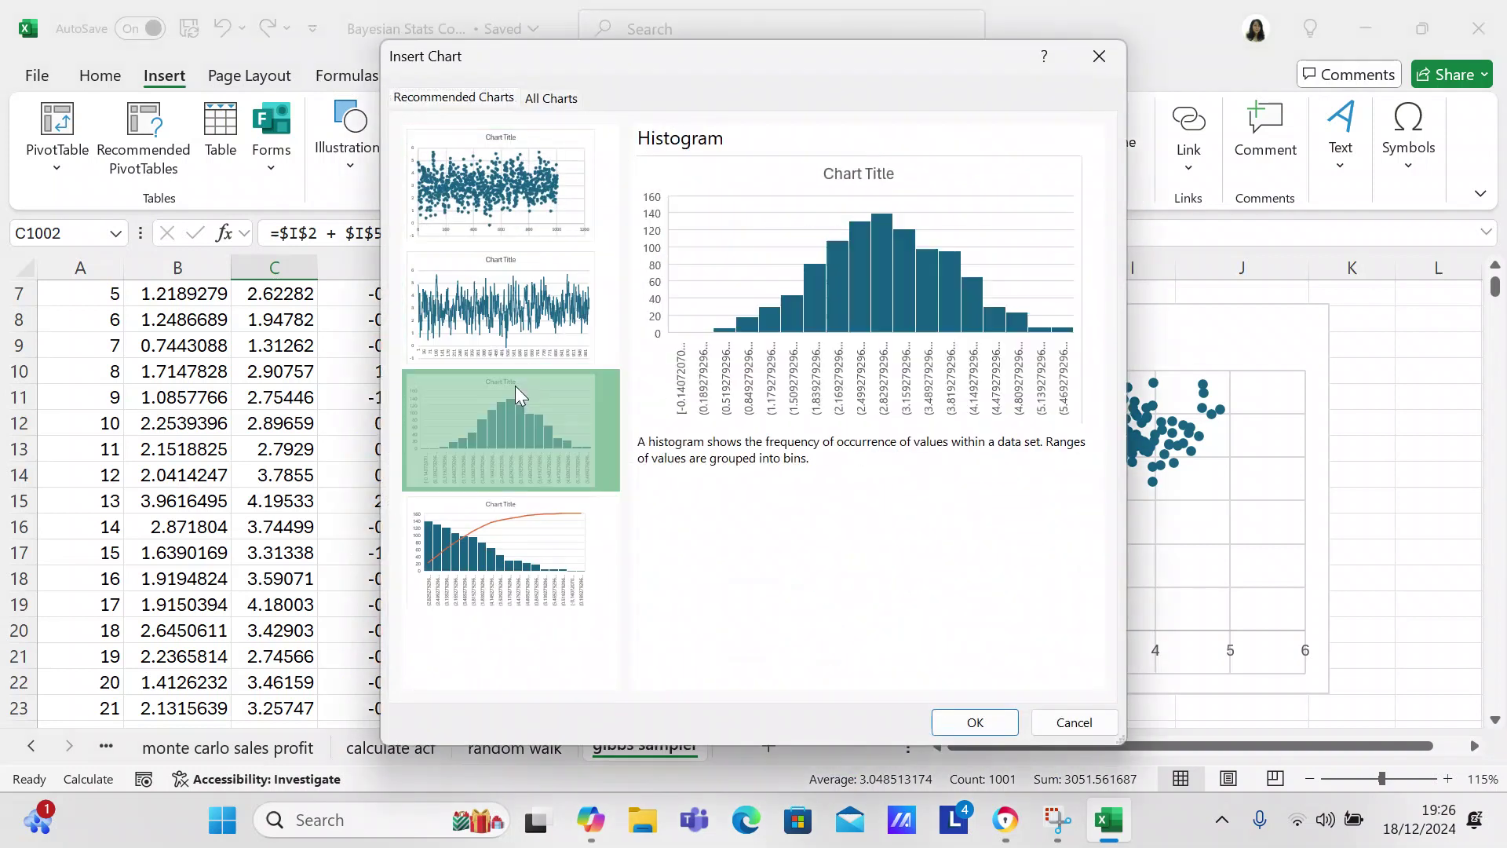
pyautogui.click(1002, 721)
# Place the new histogram directly below the X-Y scatter plot, starting around row 23
pyautogui.moveTo(902, 345); pyautogui.dragTo(1184, 654)
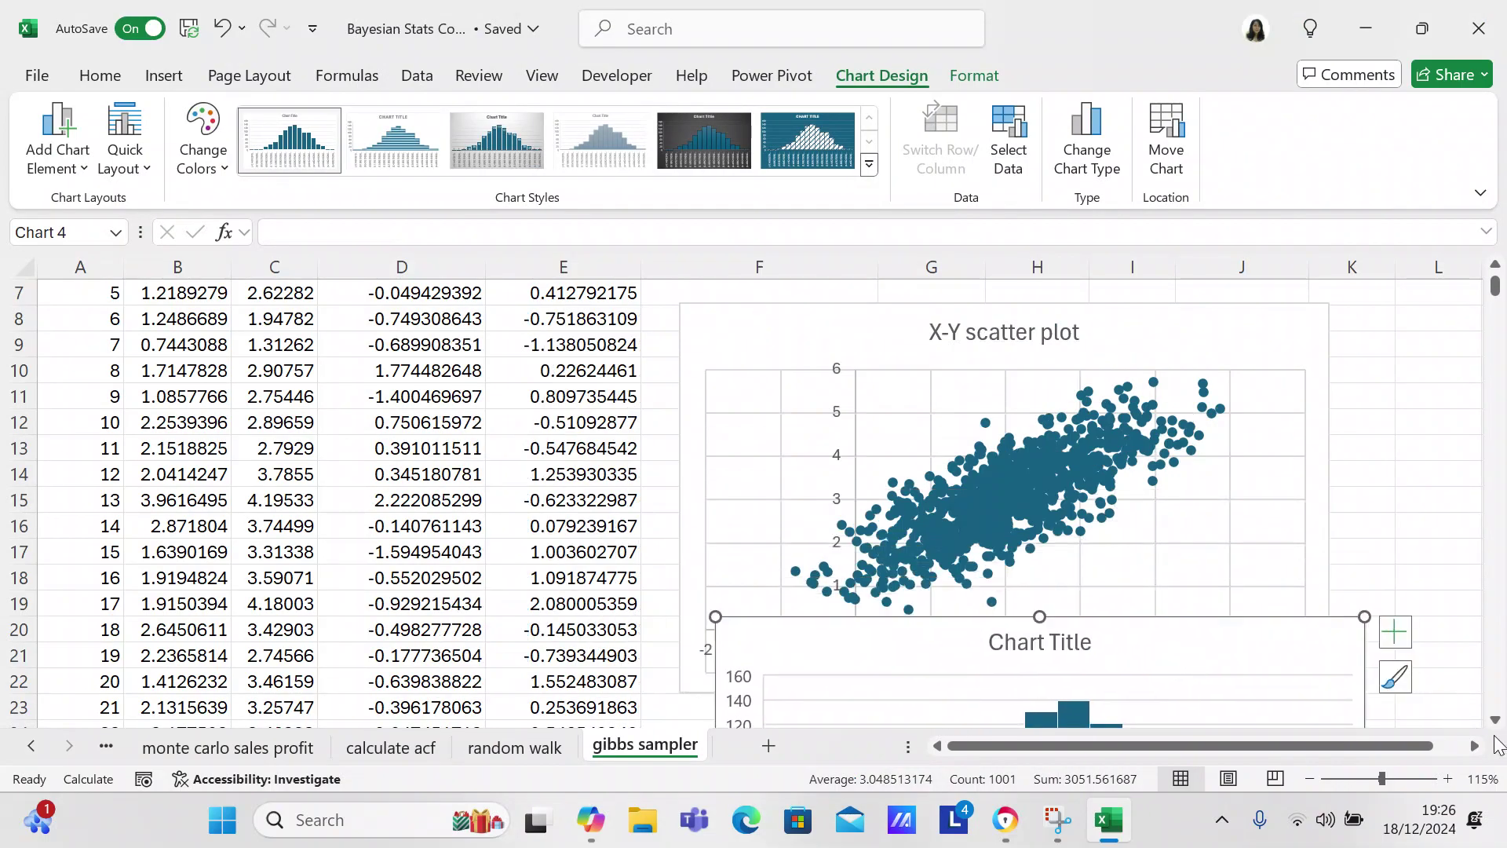
pyautogui.click(1496, 720)
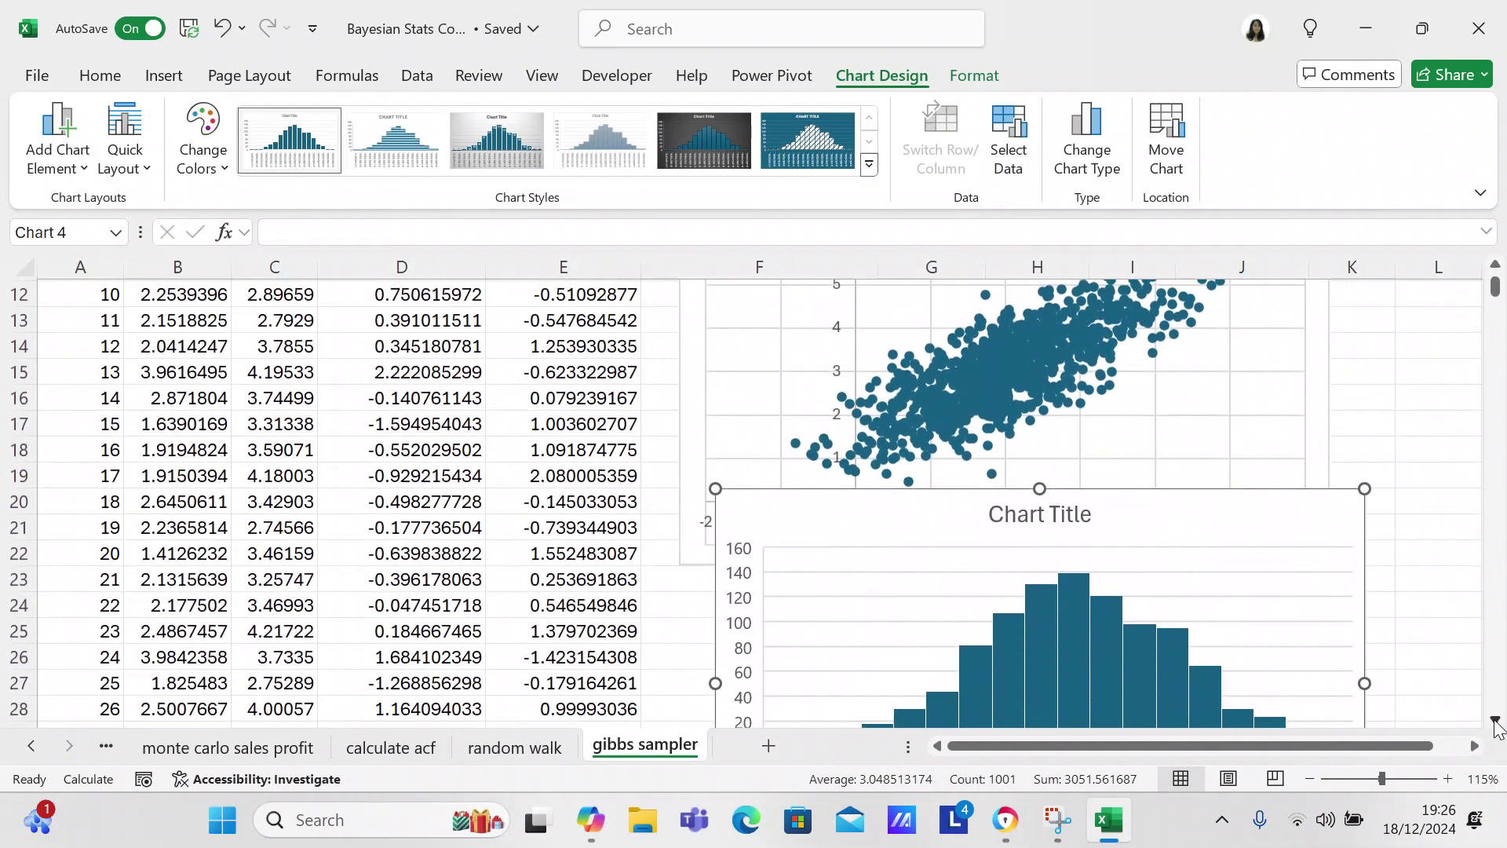
pyautogui.click(1496, 721)
pyautogui.moveTo(1278, 396); pyautogui.dragTo(1256, 496)
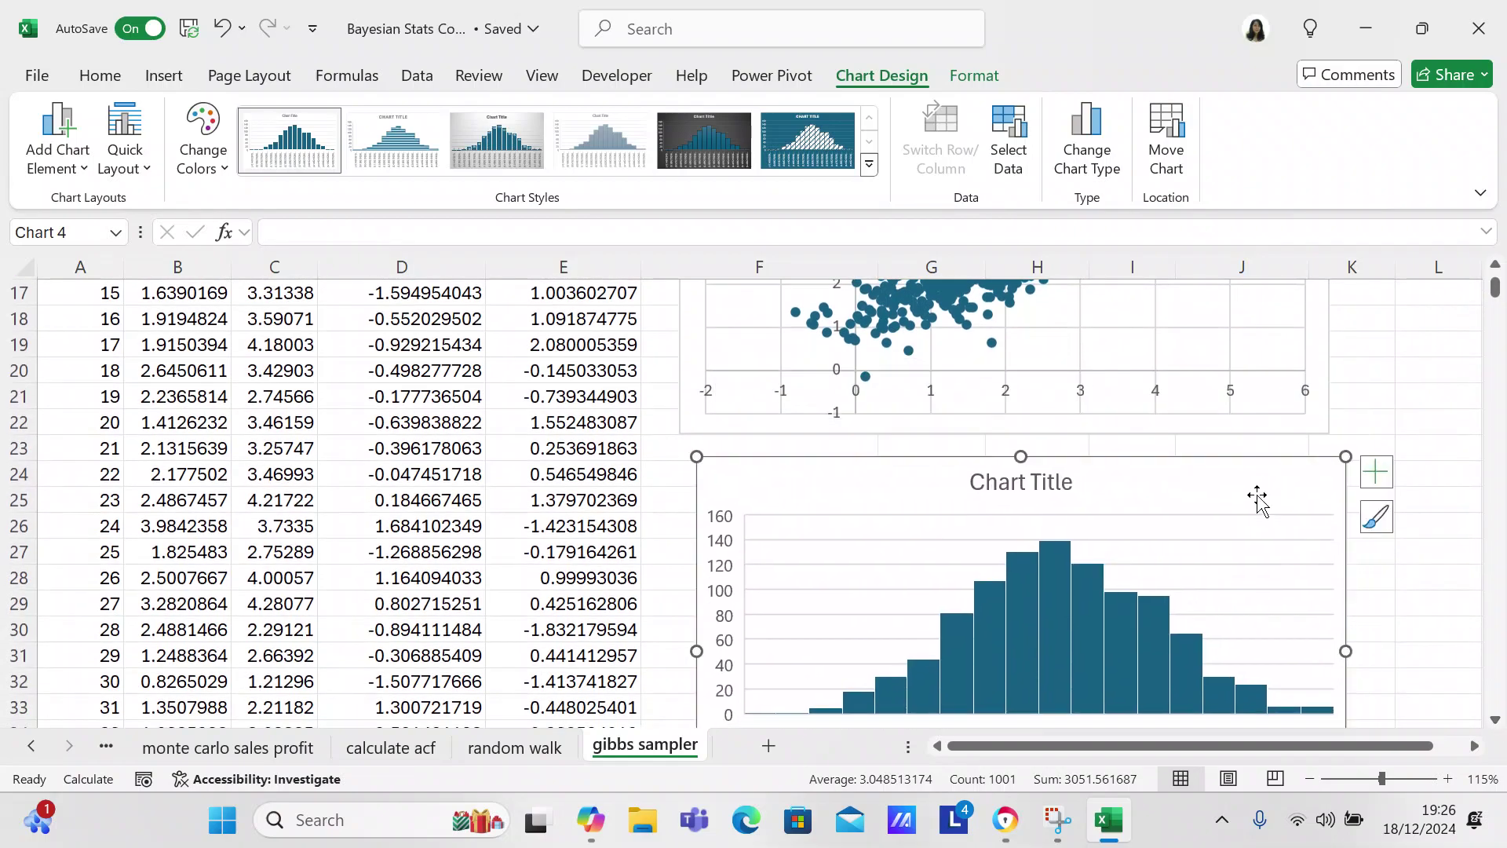
# Change the histogram's title to "Histogram Y" and close the title formatting options
pyautogui.doubleClick(1061, 478)
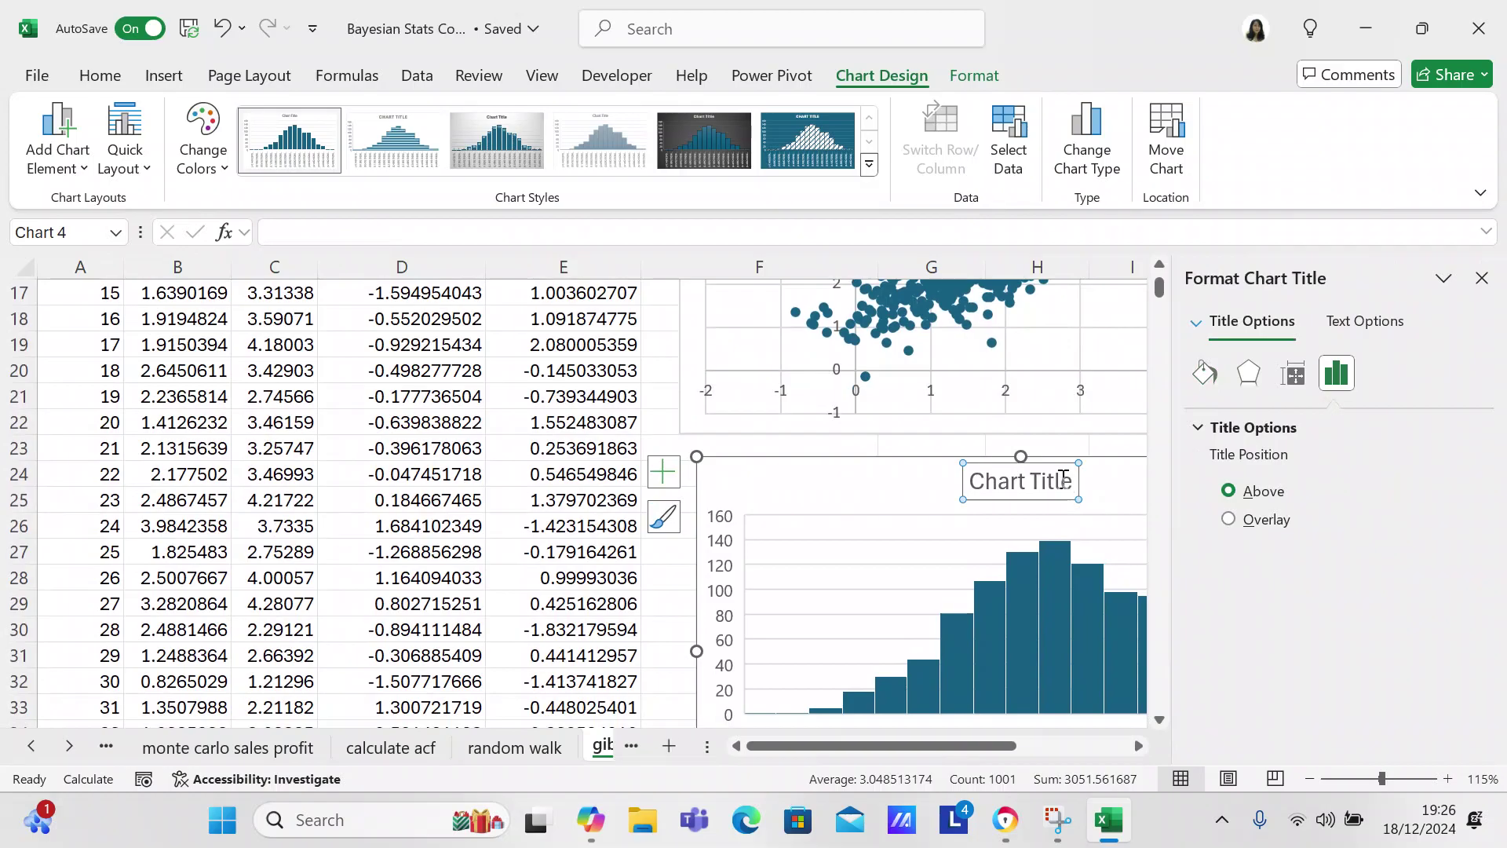
pyautogui.click(1066, 480)
pyautogui.press('BackSpace')
pyautogui.press('BackSpace')
pyautogui.press('BackSpace')
pyautogui.press('BackSpace')
pyautogui.press('BackSpace')
pyautogui.press('BackSpace')
pyautogui.press('BackSpace')
pyautogui.press('BackSpace')
pyautogui.press('BackSpace')
pyautogui.press('BackSpace')
pyautogui.press('BackSpace')
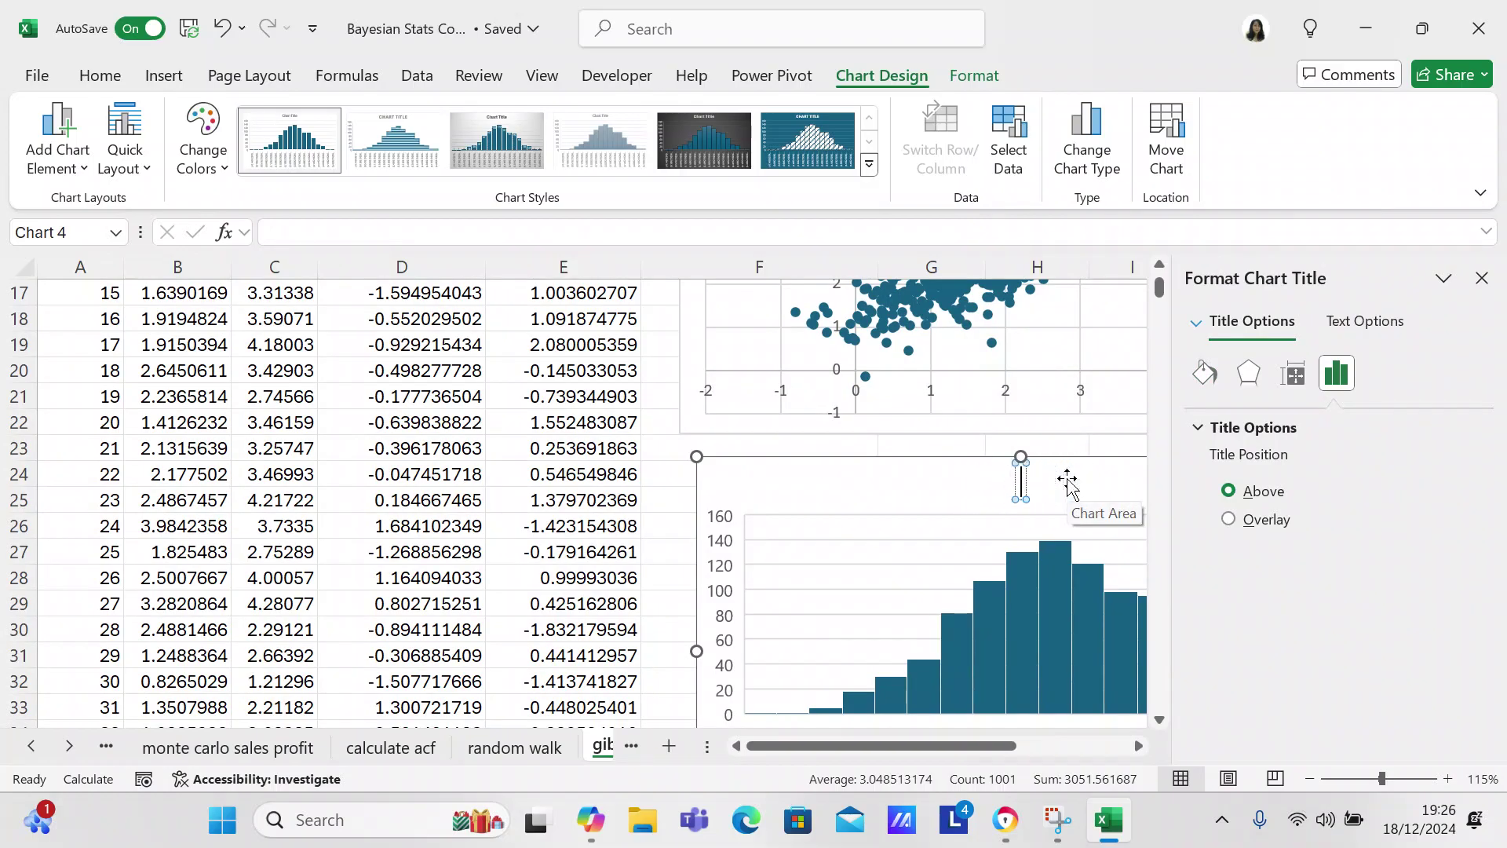
pyautogui.write('Histogram y')
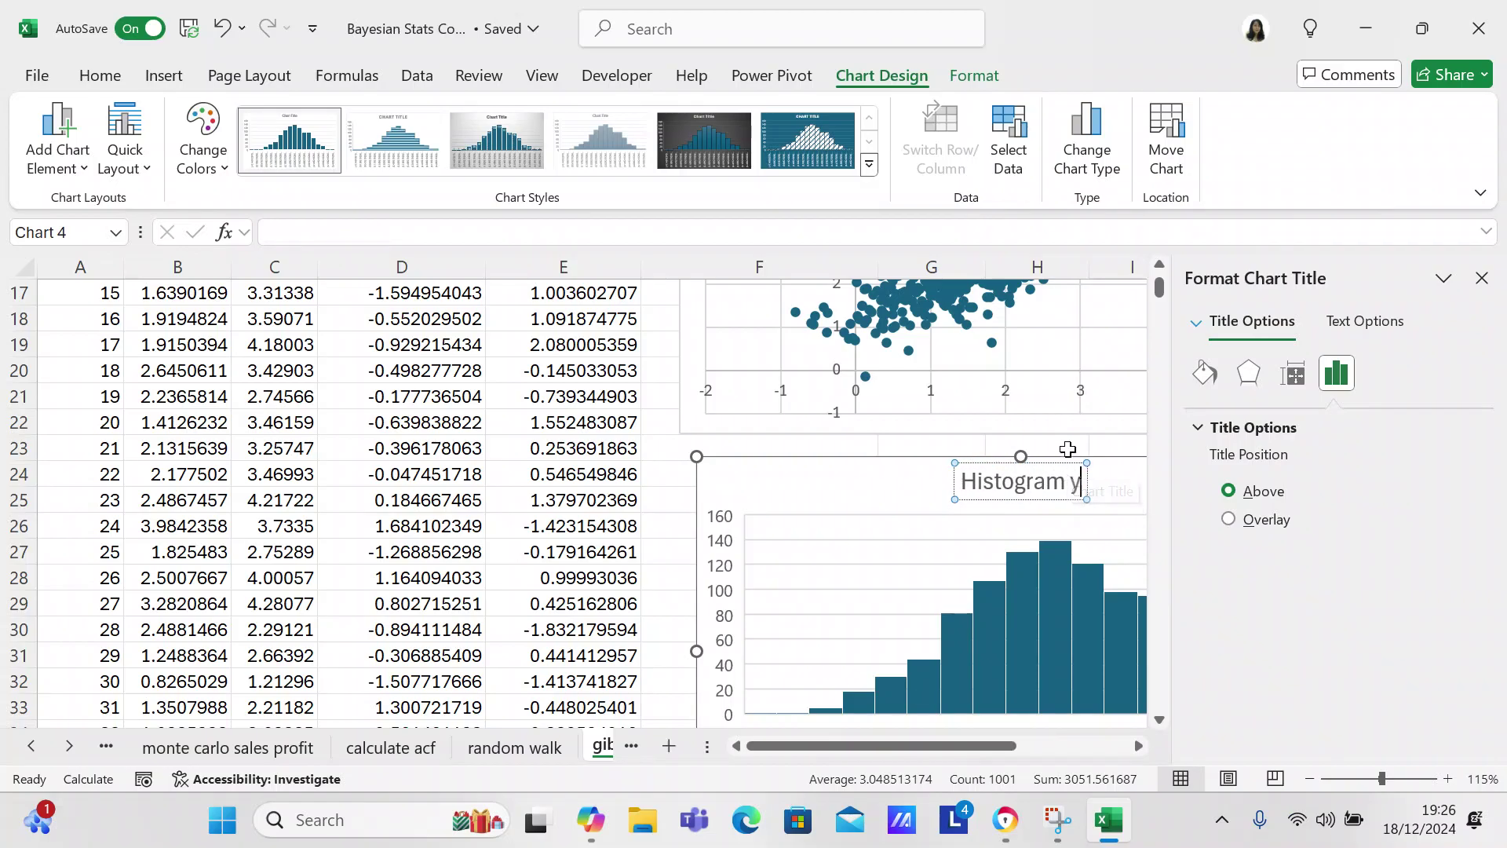
pyautogui.press('BackSpace')
pyautogui.press('BackSpace')
pyautogui.write('Y')
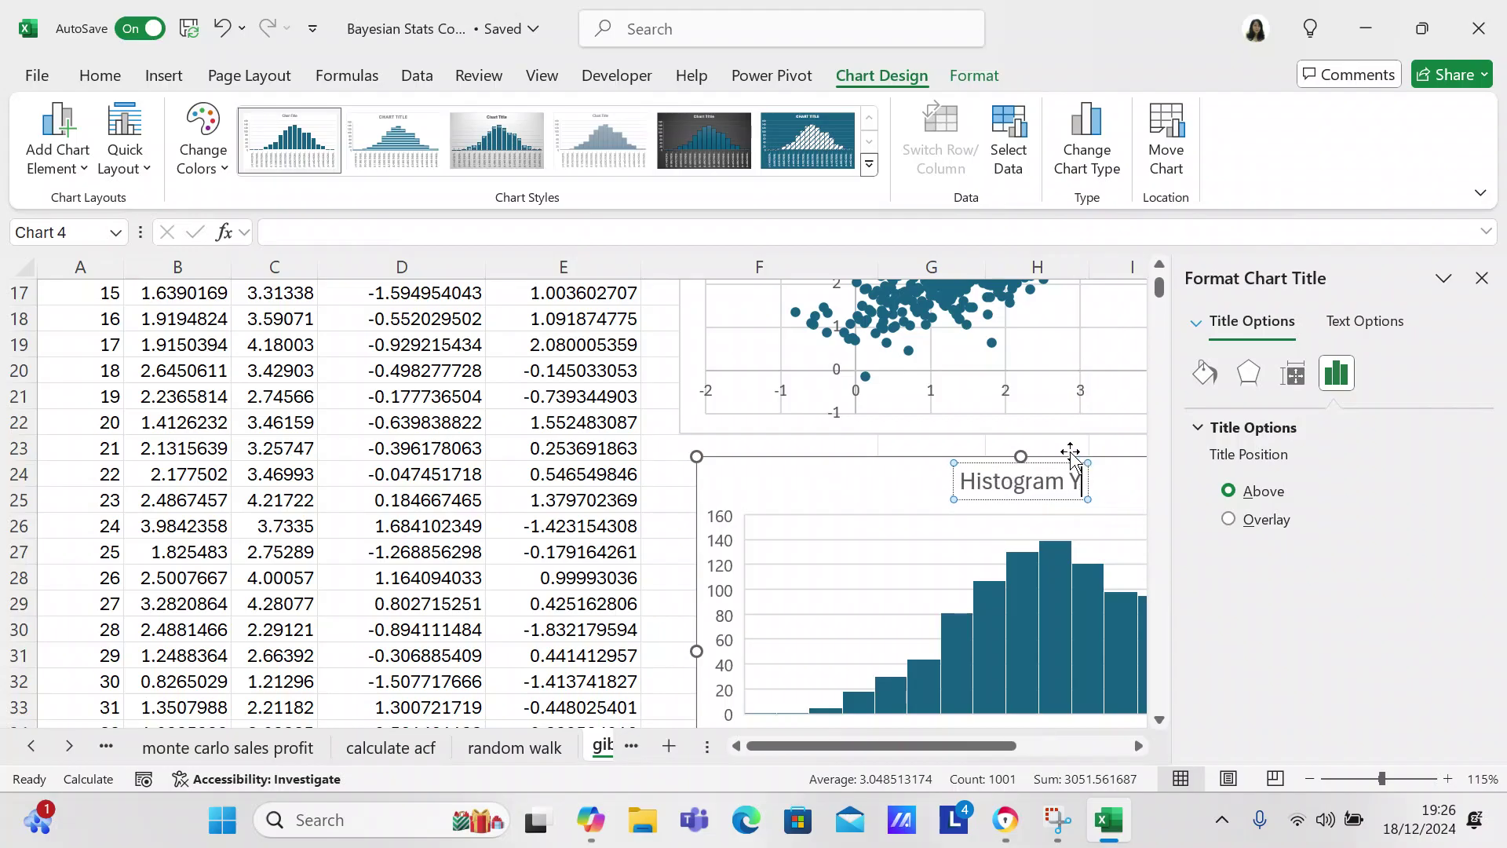
pyautogui.click(991, 446)
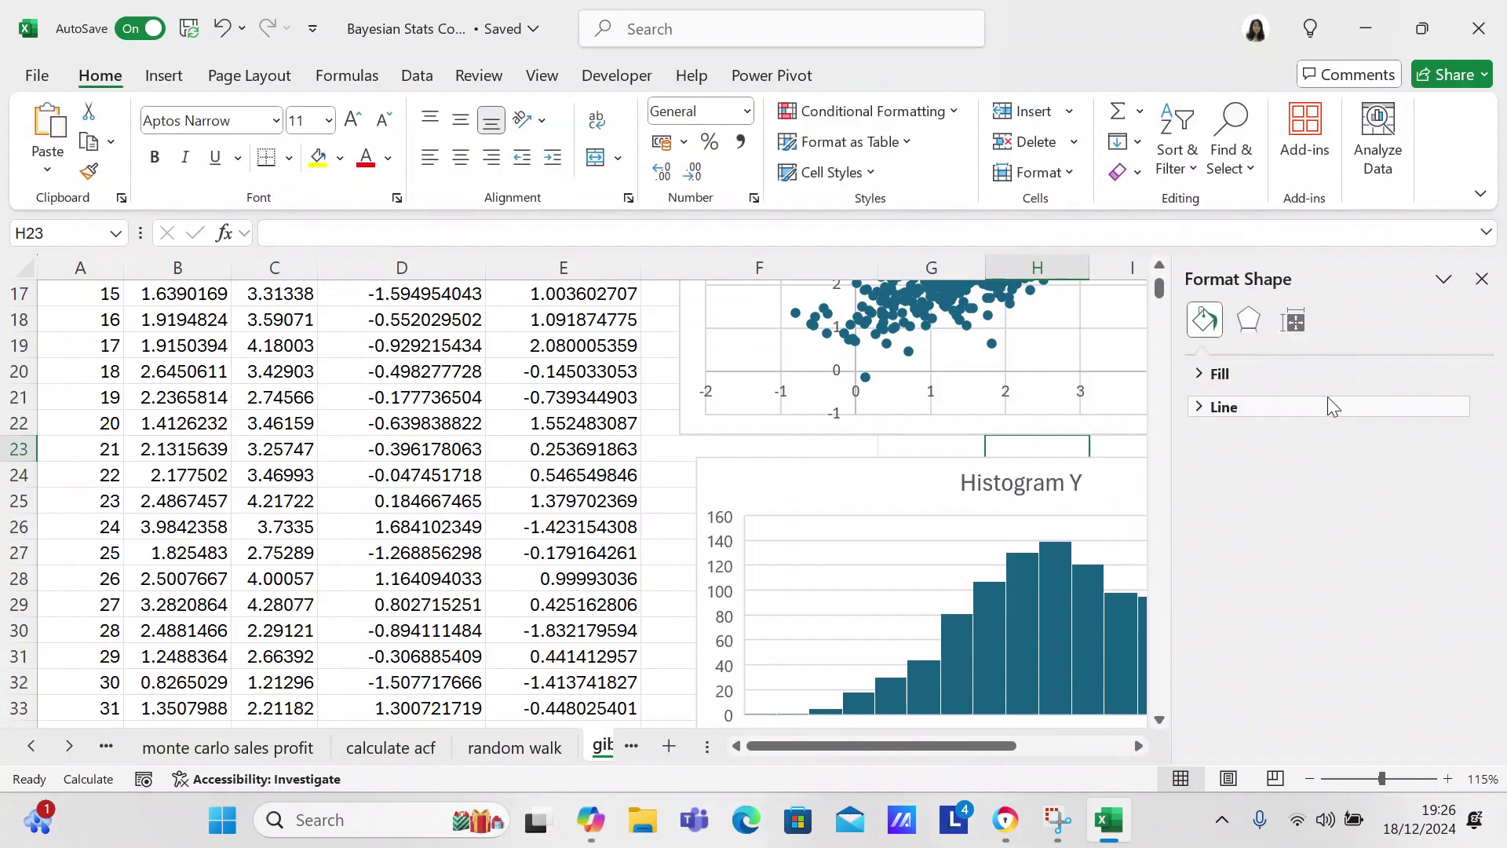
pyautogui.click(1482, 280)
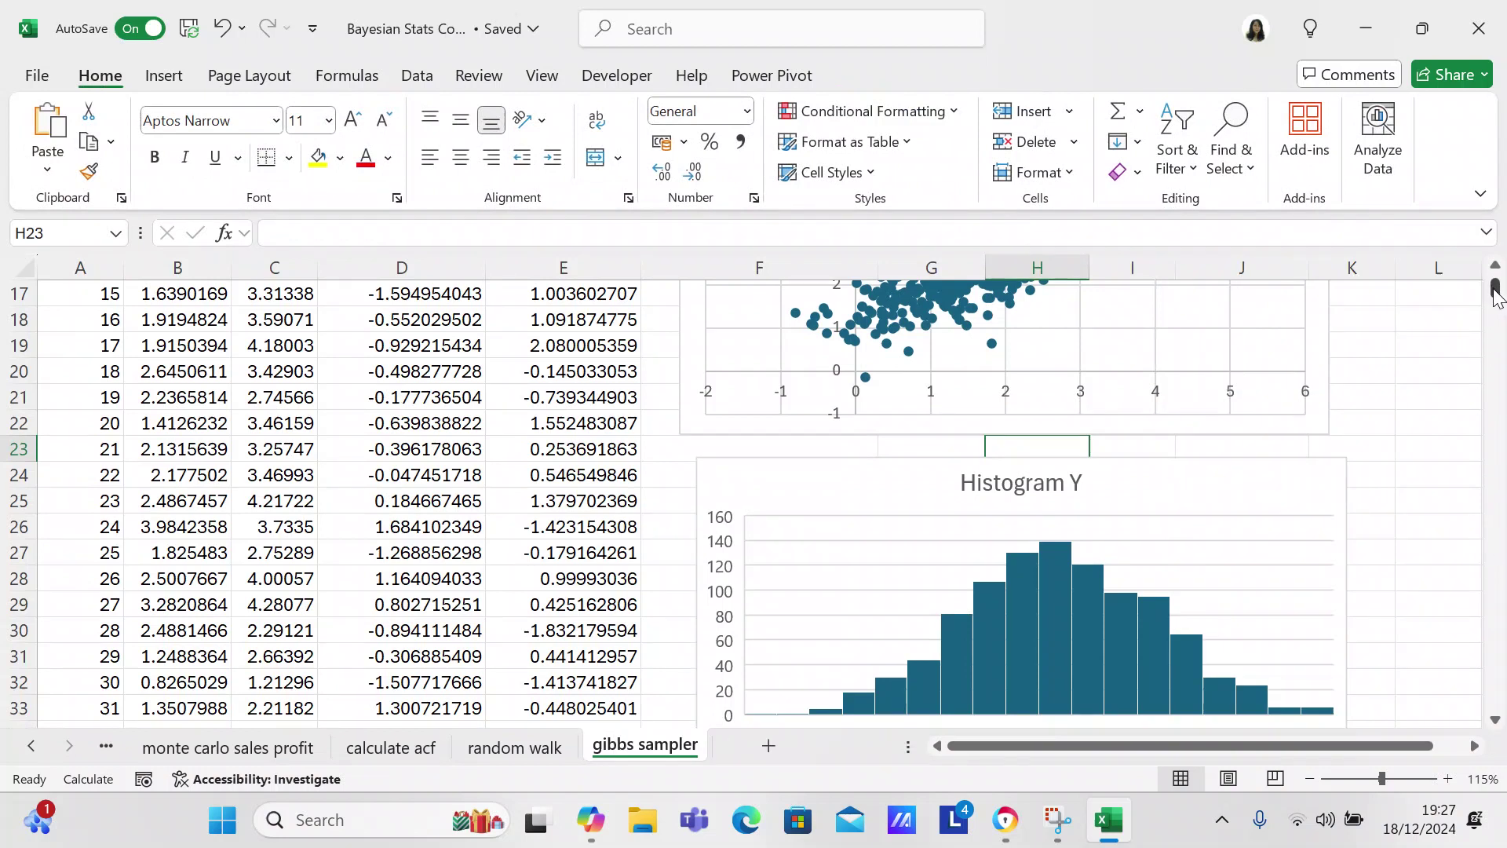
pyautogui.moveTo(1494, 295); pyautogui.dragTo(1494, 286)
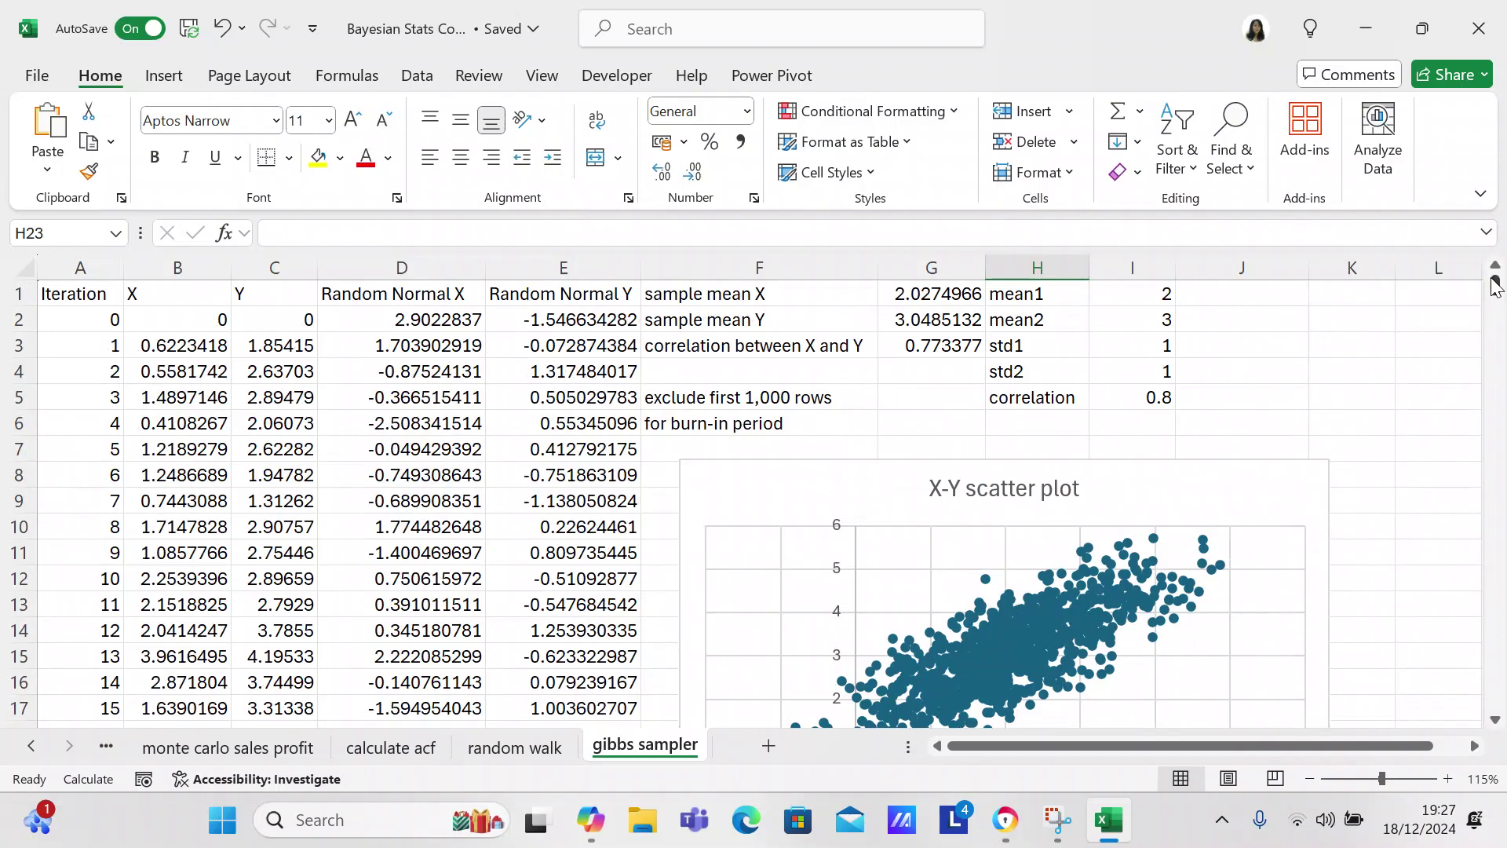